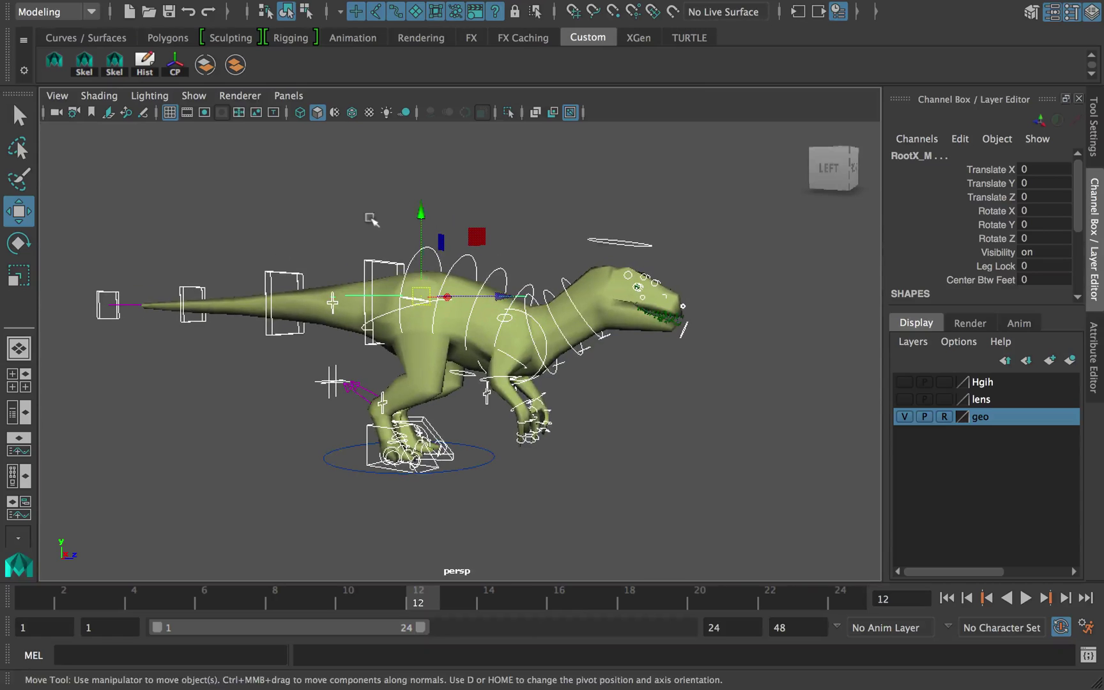
- Switch the menu set to Animation
mouse_move(719, 4)
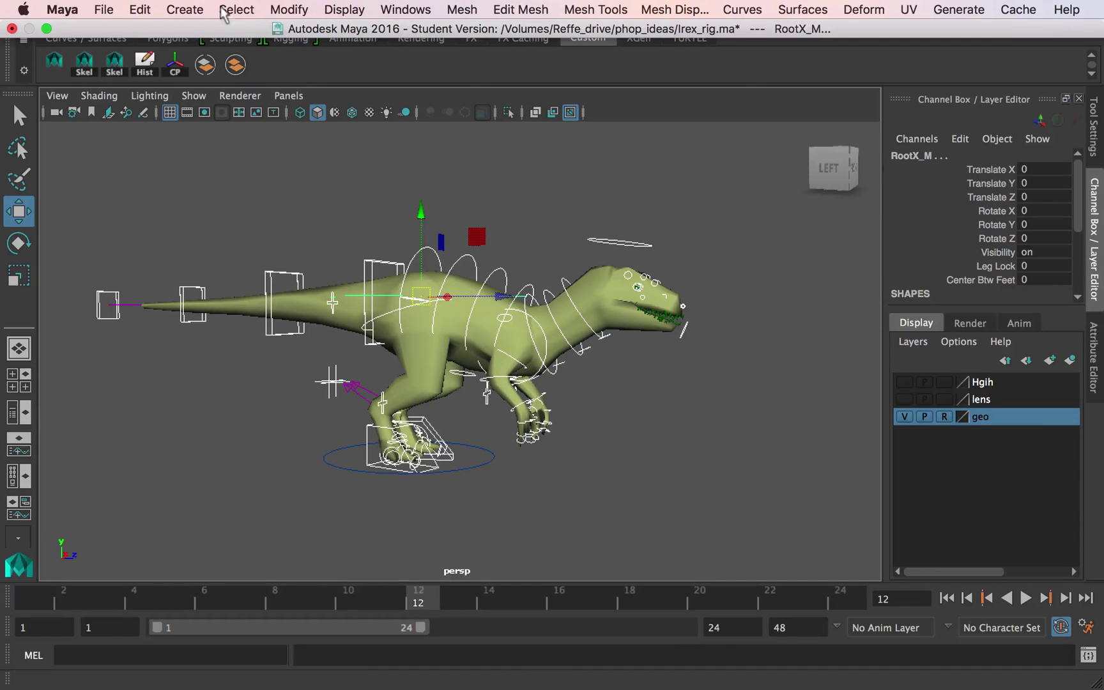
click(186, 9)
mouse_move(404, 11)
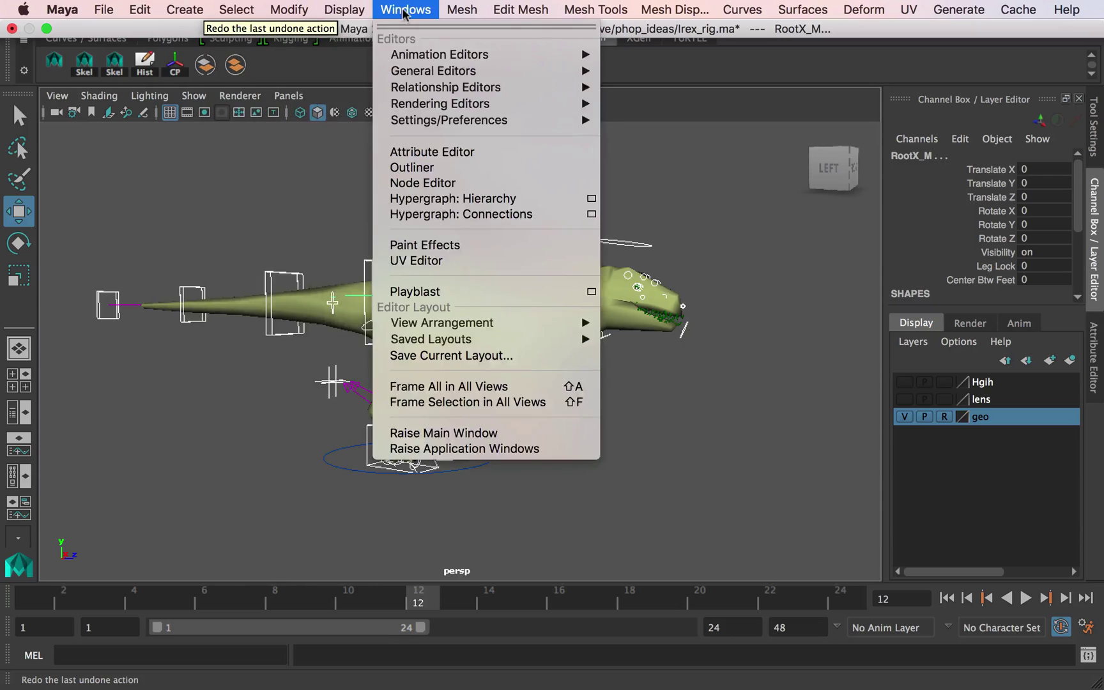
mouse_move(291, 10)
click(68, 53)
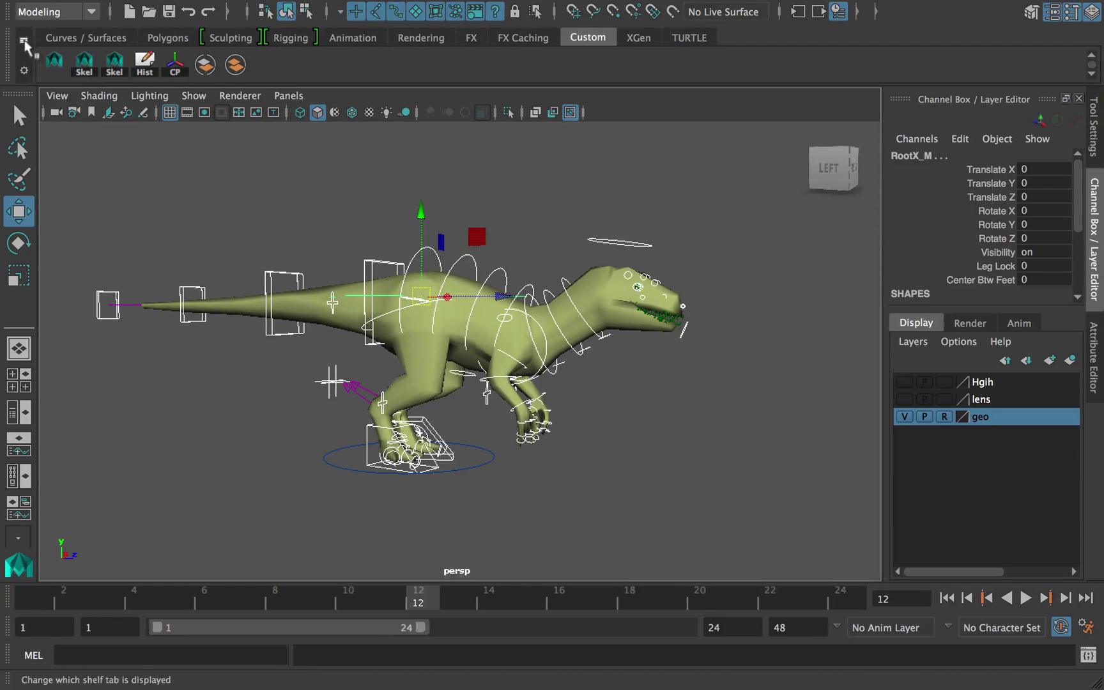
click(48, 11)
click(67, 64)
- Try to add the selected rig controls to a character set and widen the message line to read the response
mouse_move(419, 11)
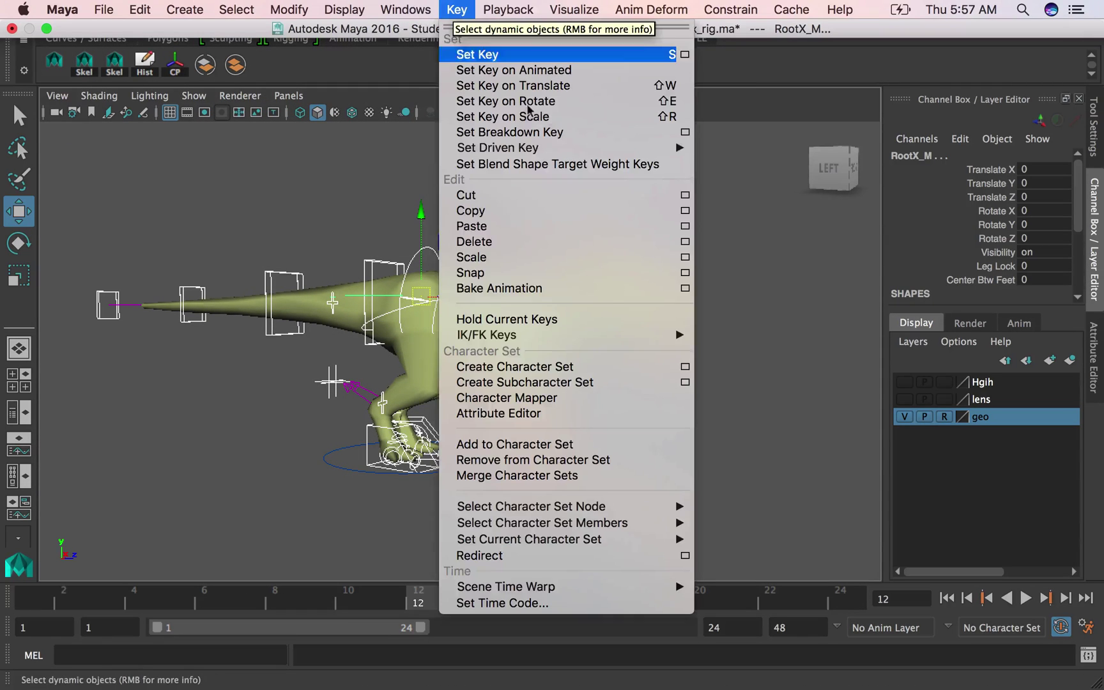
click(457, 10)
mouse_move(570, 12)
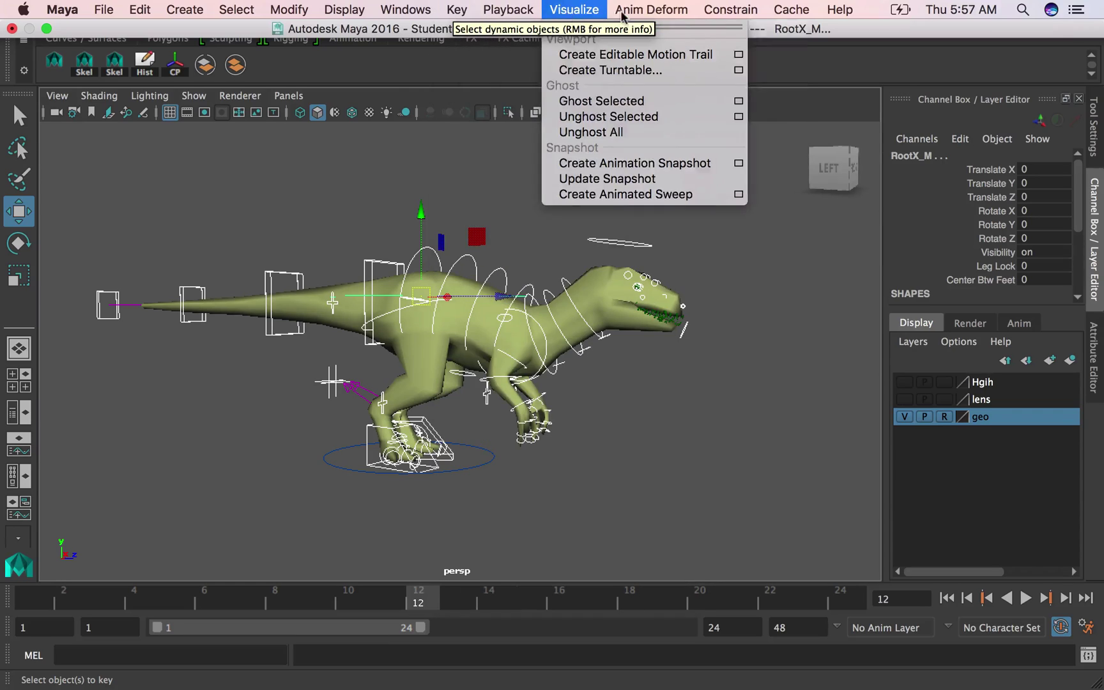
mouse_move(460, 12)
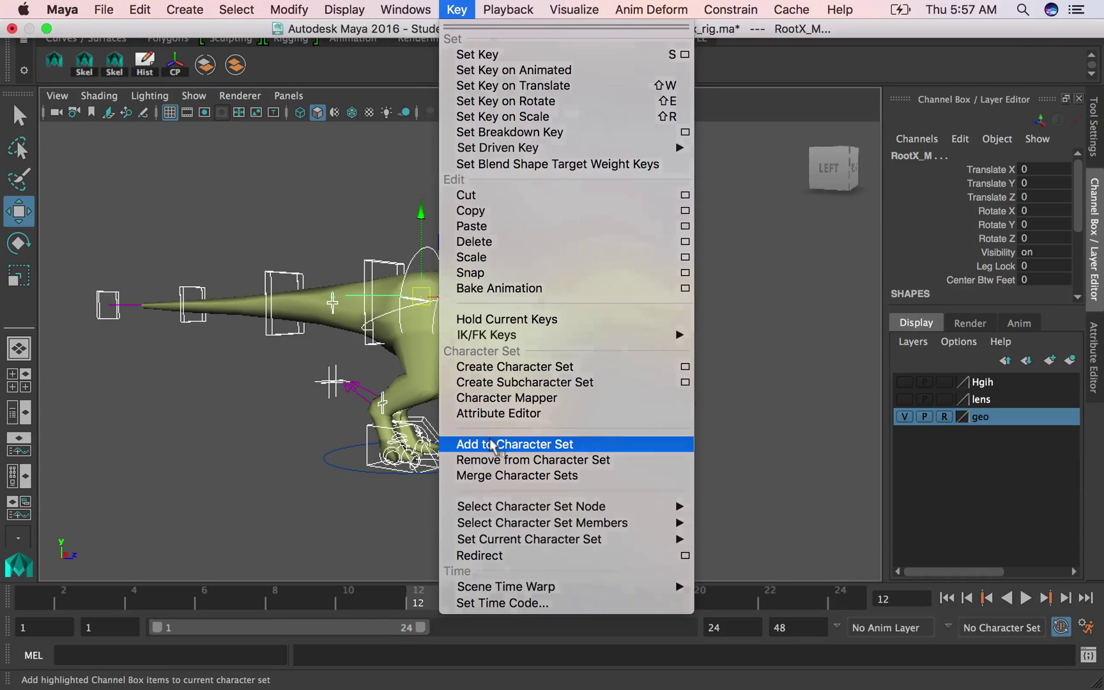
click(505, 443)
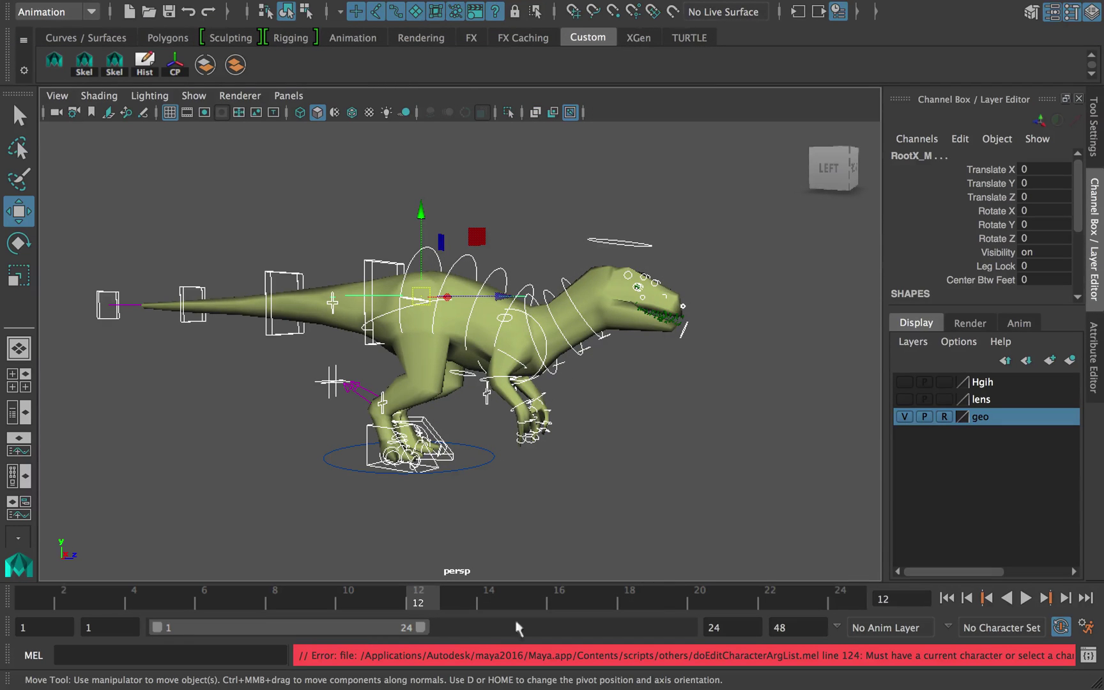
drag(290, 655, 246, 657)
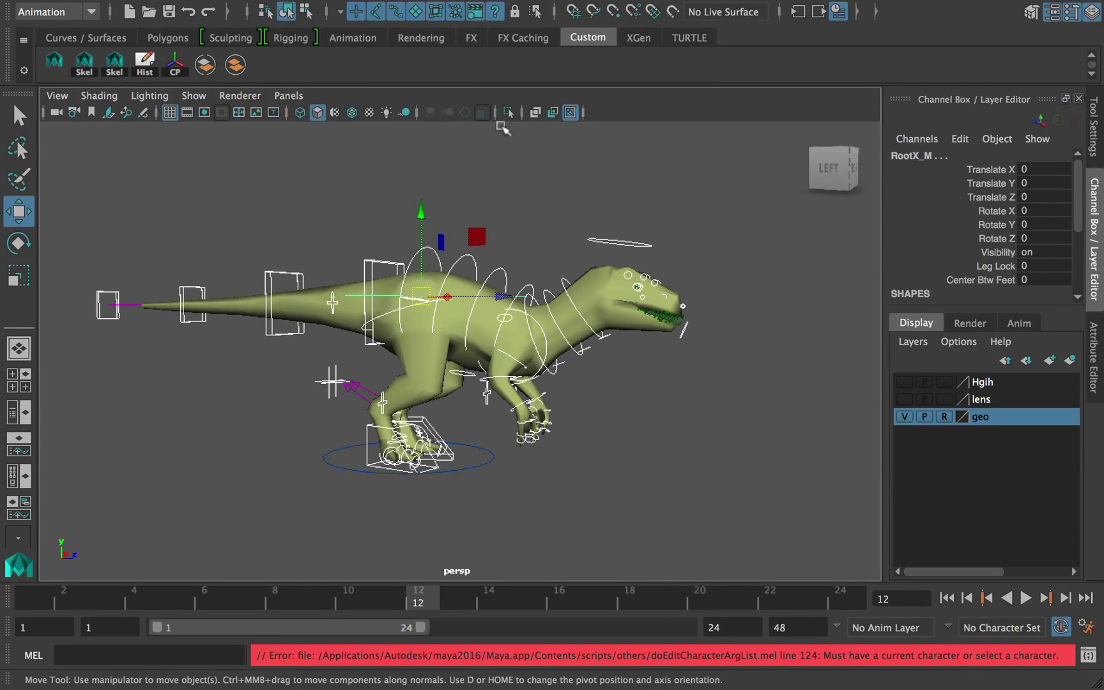
click(465, 10)
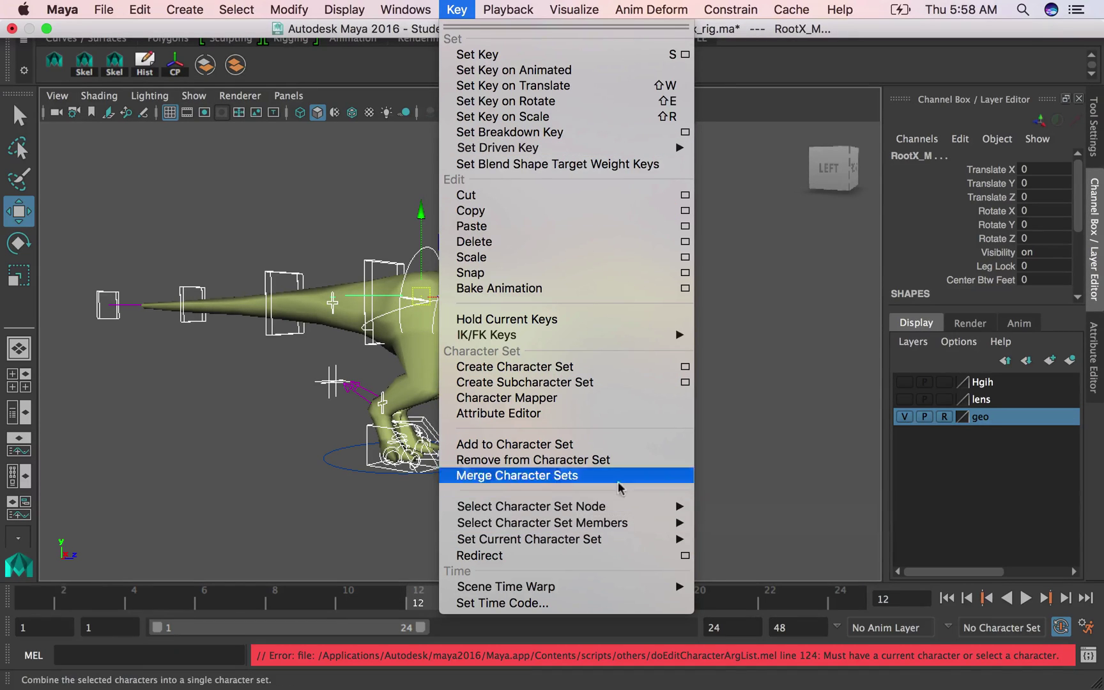
click(566, 443)
alt+middle_drag(472, 330, 484, 339)
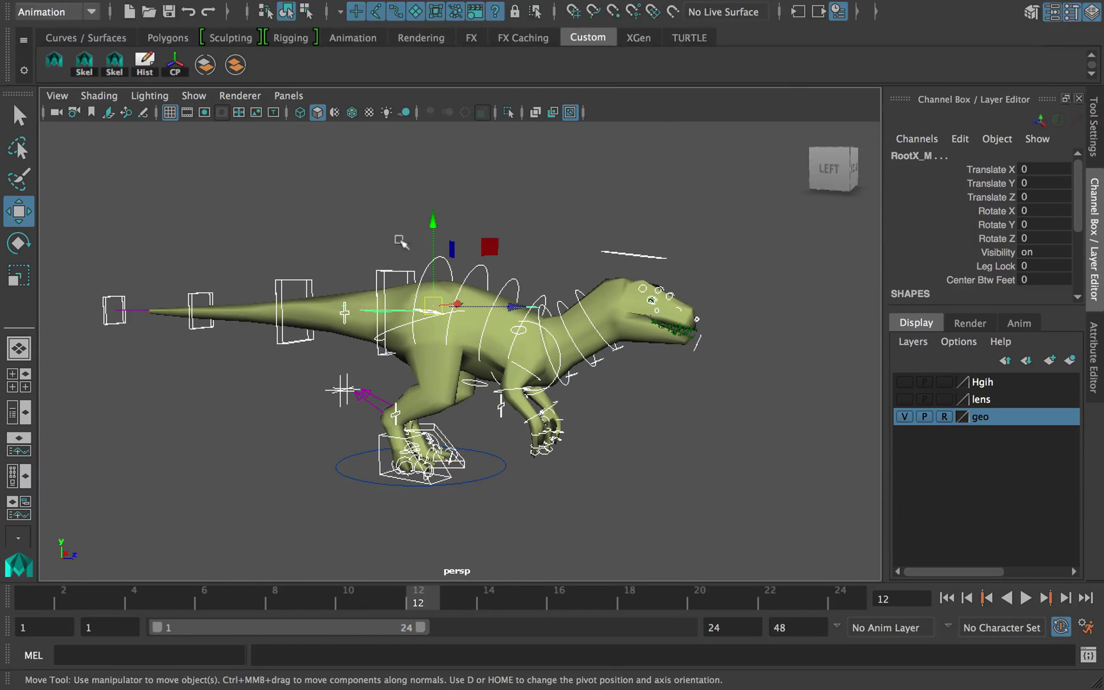
click(399, 310)
click(399, 310)
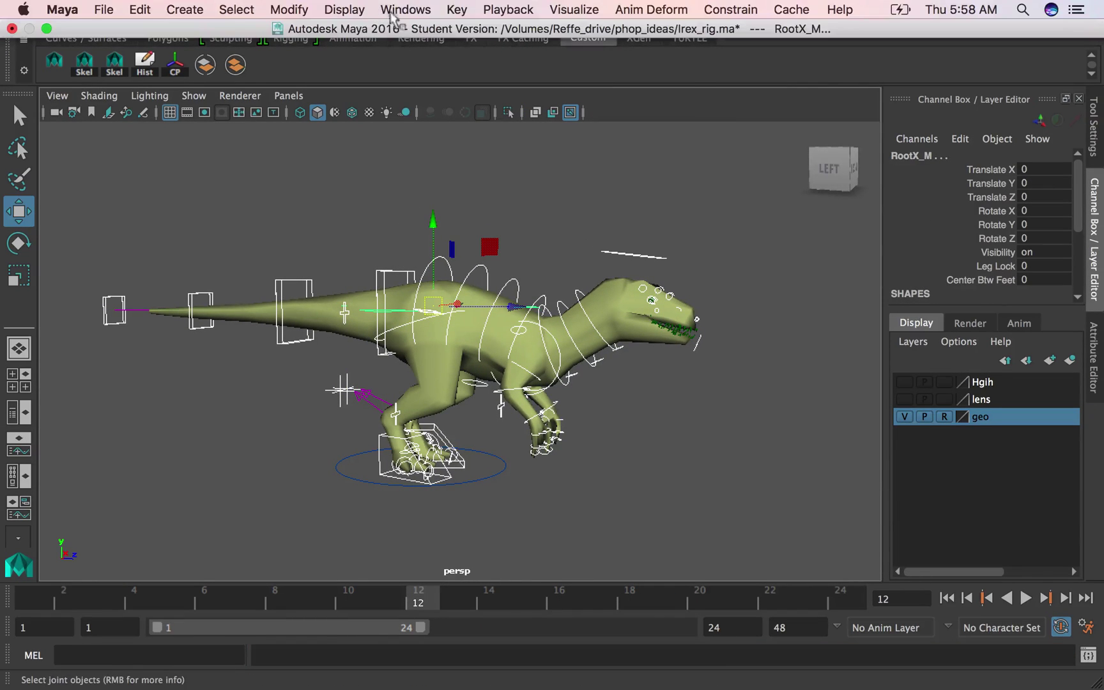
- Create a character set named Dino_01 from the selected rig controls, including all keyable attributes except scale and visibility
click(456, 9)
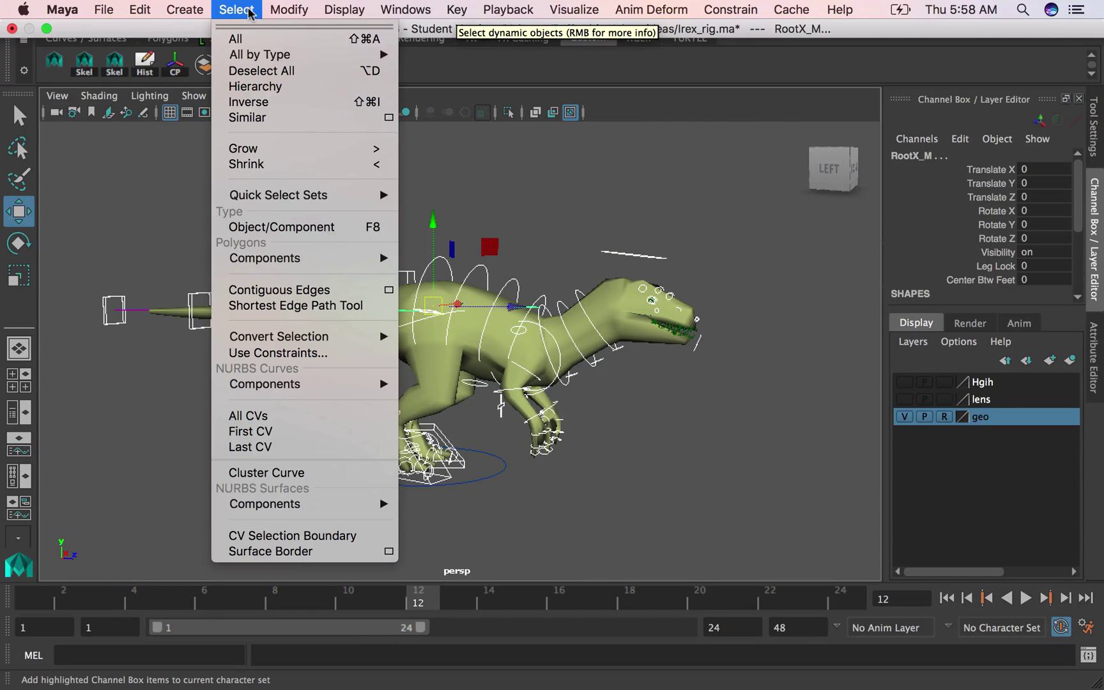
mouse_move(193, 11)
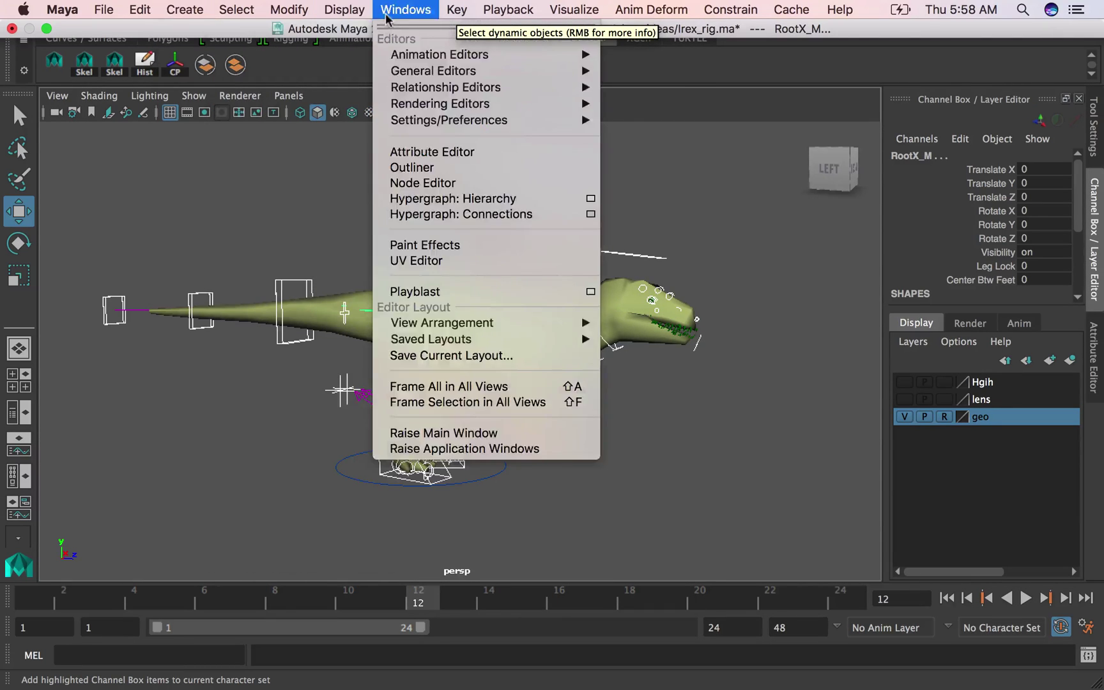
mouse_move(495, 11)
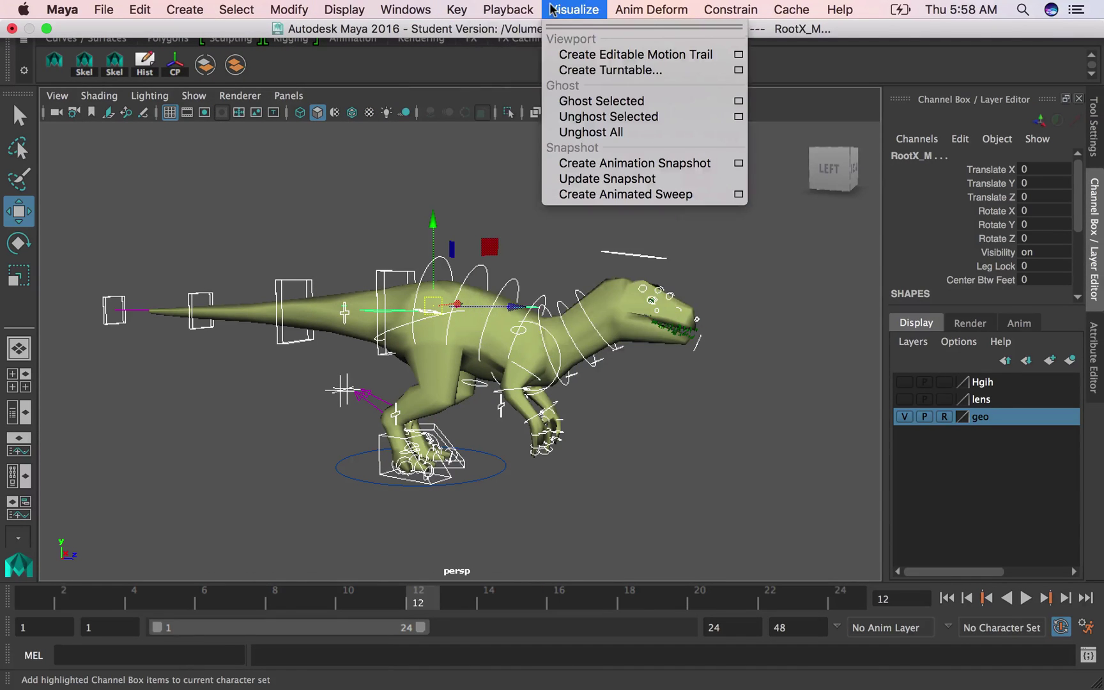
mouse_move(457, 9)
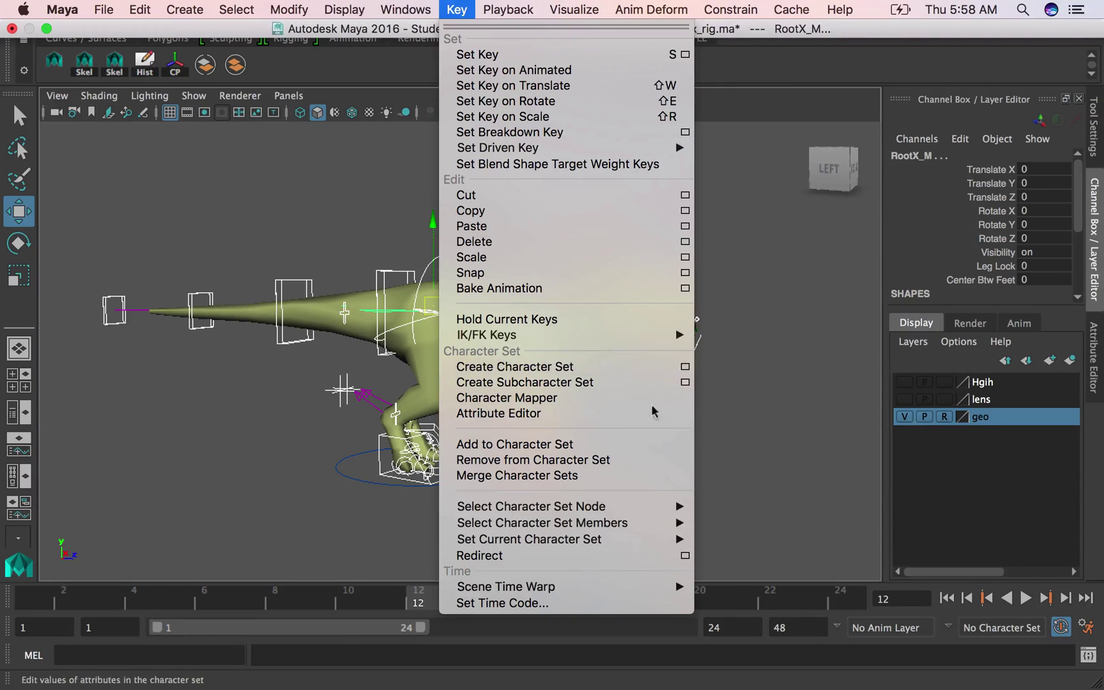
click(686, 368)
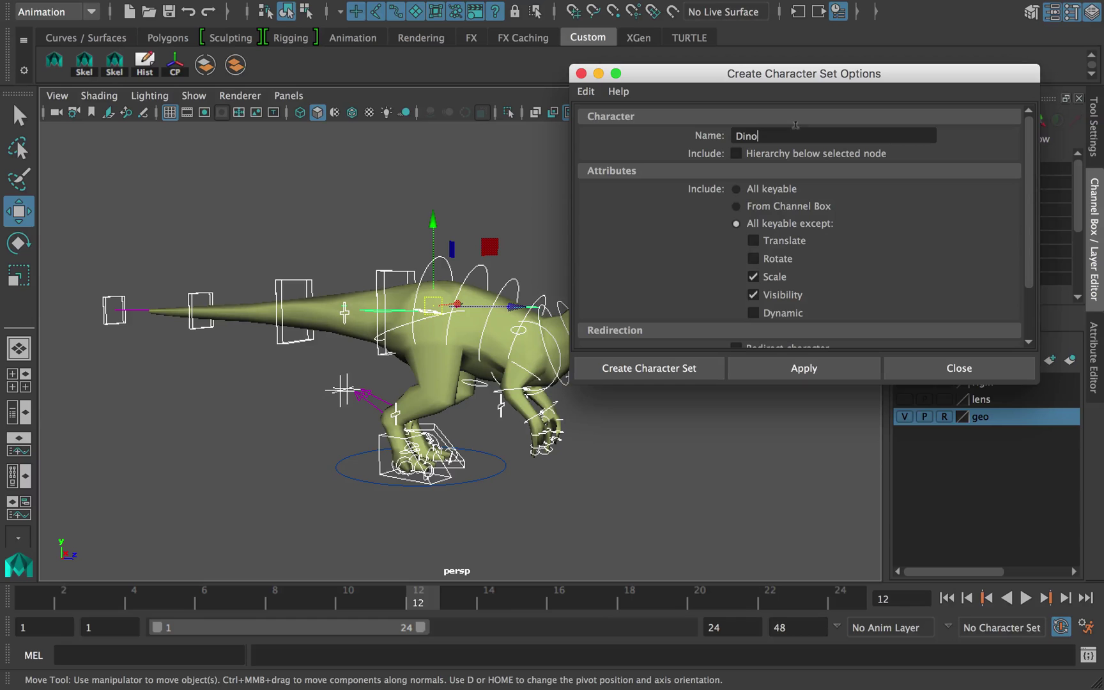
click(689, 367)
scroll(613, 371, up, 3)
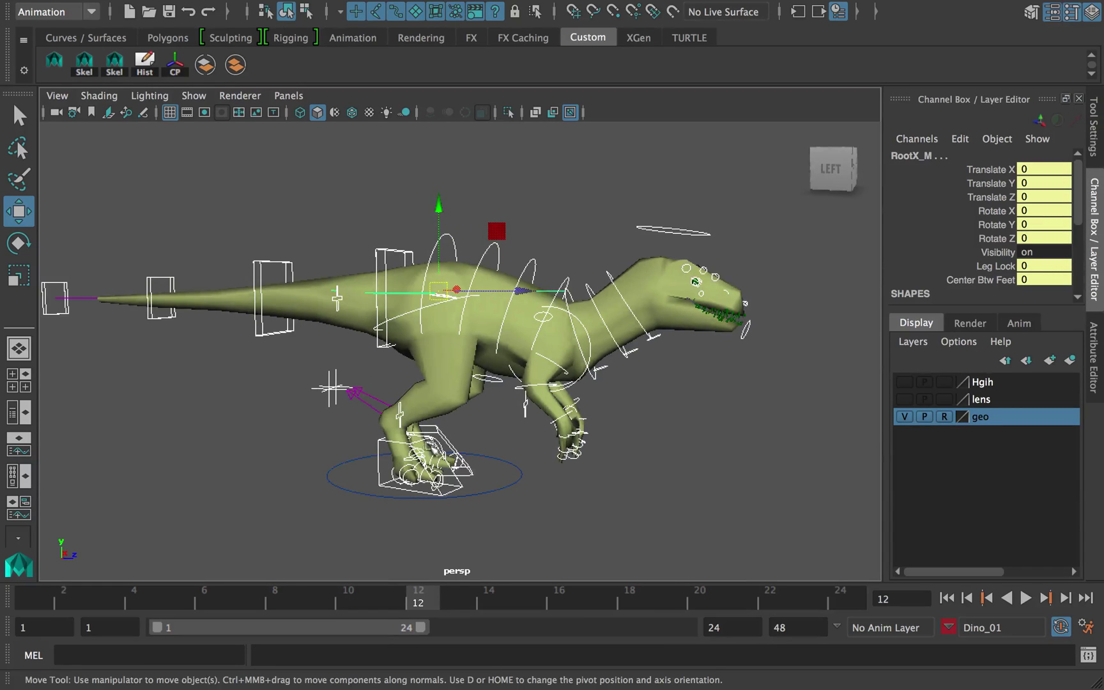
- Select both arms' FKIK switch controls and raise their FKIKBlend to put the arms in IK mode
key(q)
alt+drag(409, 435, 373, 424)
click(539, 362)
alt+drag(540, 332, 425, 397)
click(457, 423)
shift+click(556, 396)
alt+drag(556, 397, 604, 395)
click(993, 168)
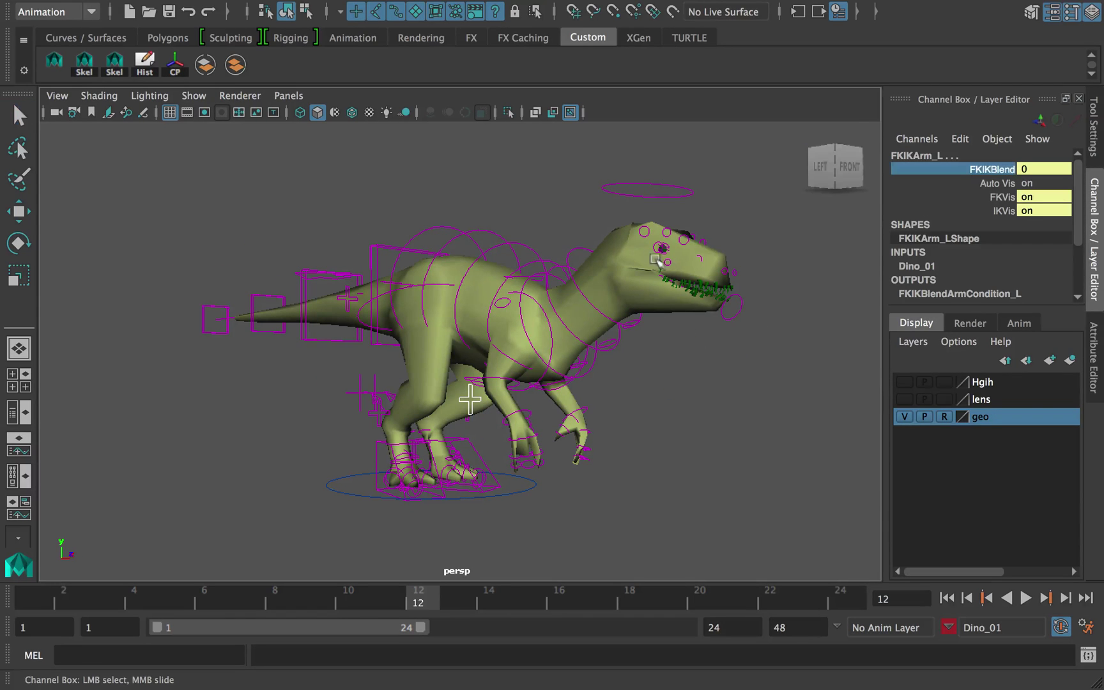
middle_drag(543, 391, 575, 392)
- Select both IK arm controls and highlight their Translate X/Y/Z and Rotate X/Y/Z channels
click(574, 398)
key(w)
alt+drag(575, 403, 585, 409)
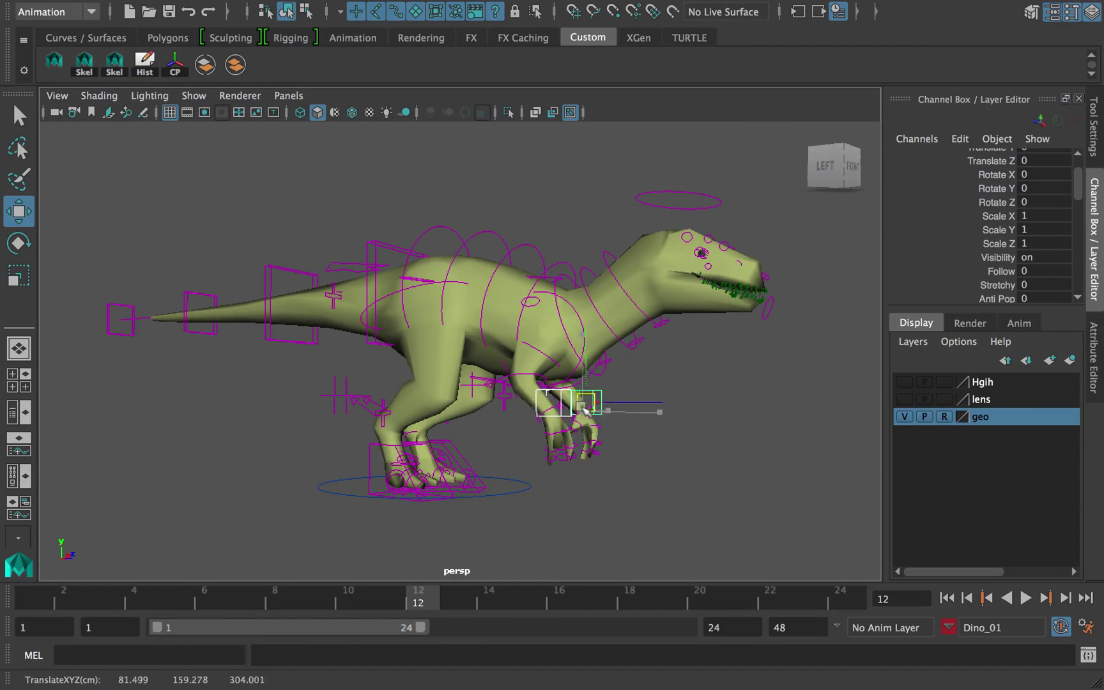
click(461, 413)
alt+drag(576, 363, 603, 401)
key(q)
shift+click(552, 403)
scroll(963, 212, up, 3)
click(992, 169)
click(589, 410)
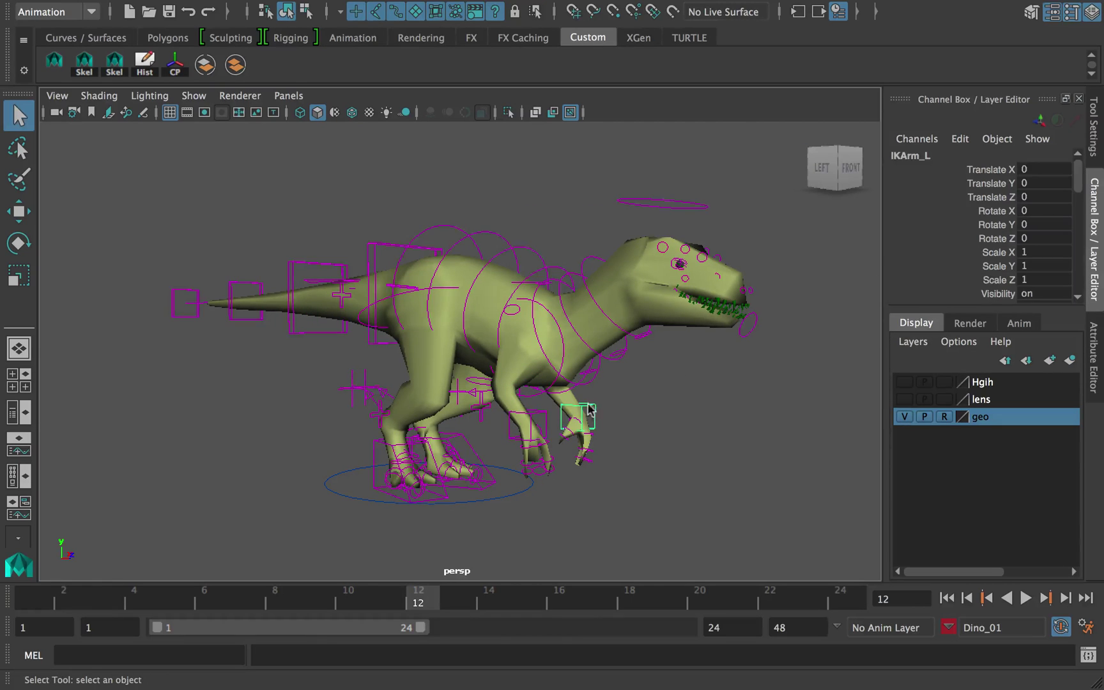
click(582, 415)
alt+drag(583, 419, 594, 415)
drag(991, 170, 1004, 240)
- Move the two IK arm controls slightly as a test and undo the move
alt+drag(614, 350, 568, 350)
key(f)
scroll(589, 348, down, 6)
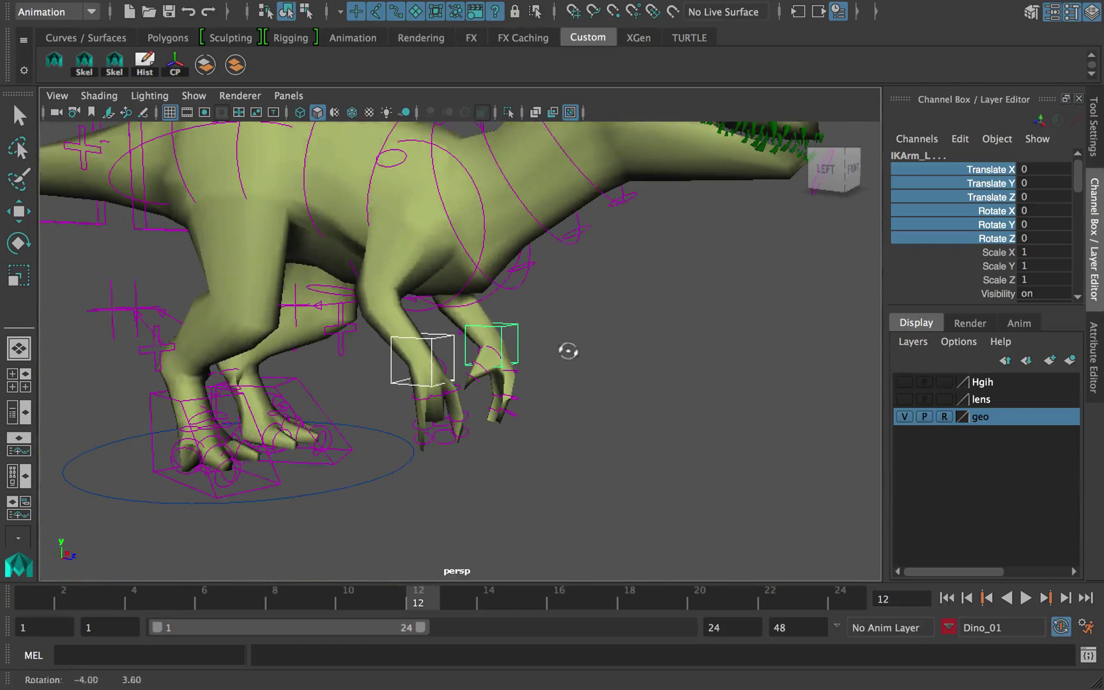
key(w)
mouse_move(500, 344)
mouse_down()
mouse_move(515, 359)
mouse_move(508, 341)
mouse_up()
key(z)
- Add the highlighted translate and rotate channels of both IK arm controls to the Dino_01 character set and clear the selection
click(457, 8)
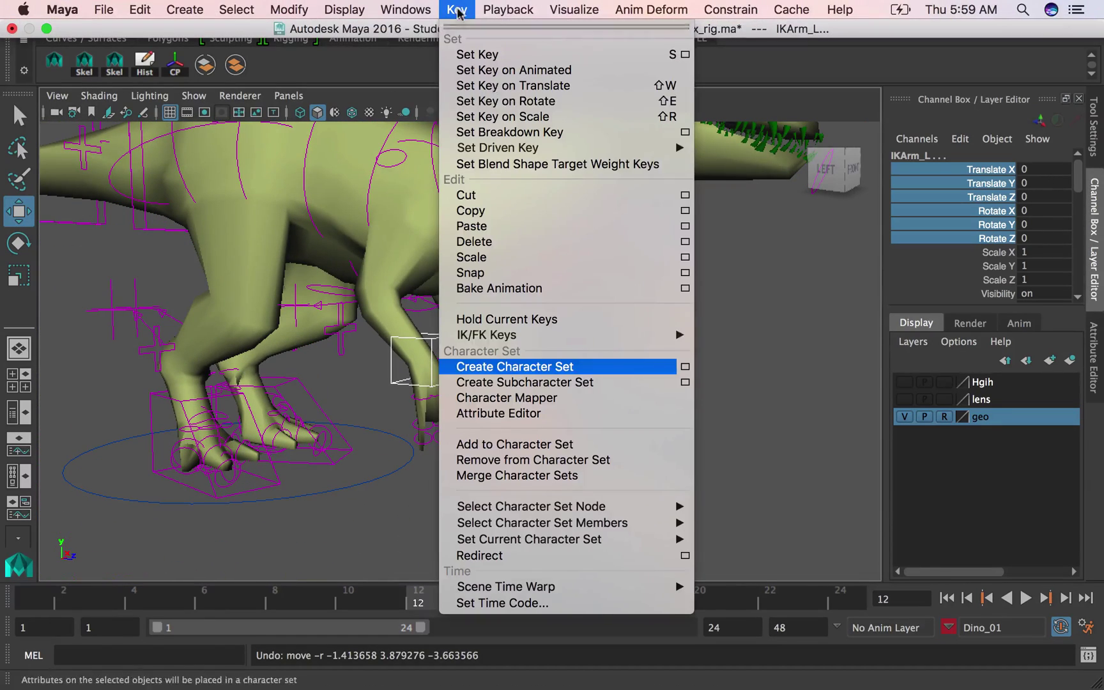
click(609, 446)
click(594, 374)
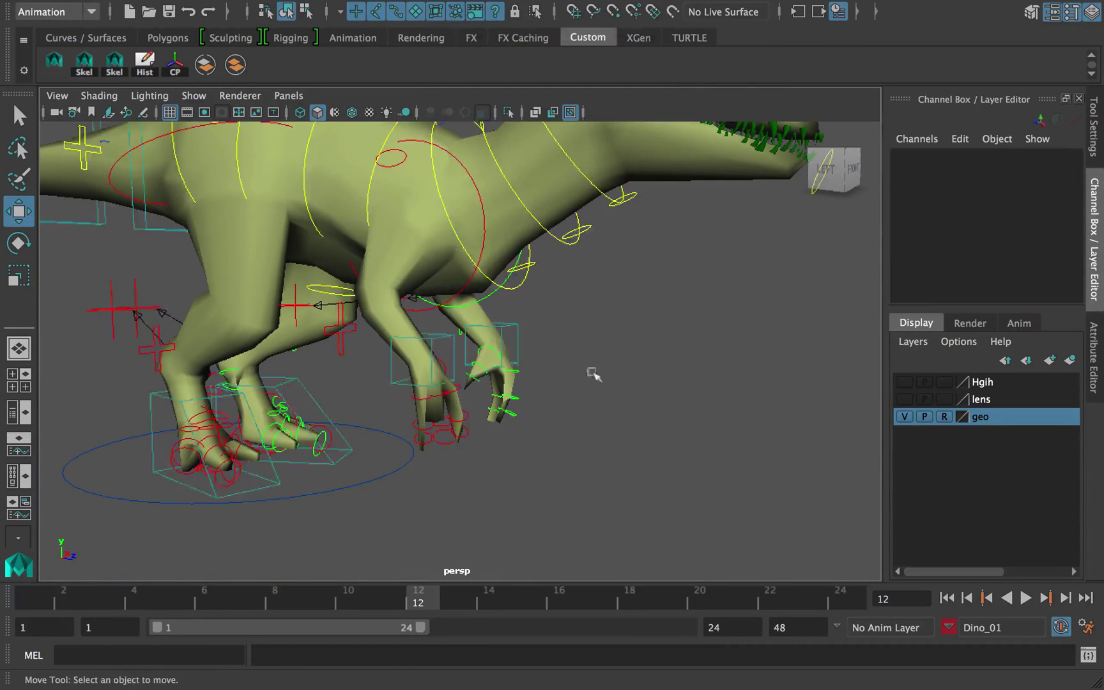
alt+right_drag(595, 375, 463, 290)
alt+middle_drag(463, 291, 513, 330)
alt+drag(512, 329, 445, 330)
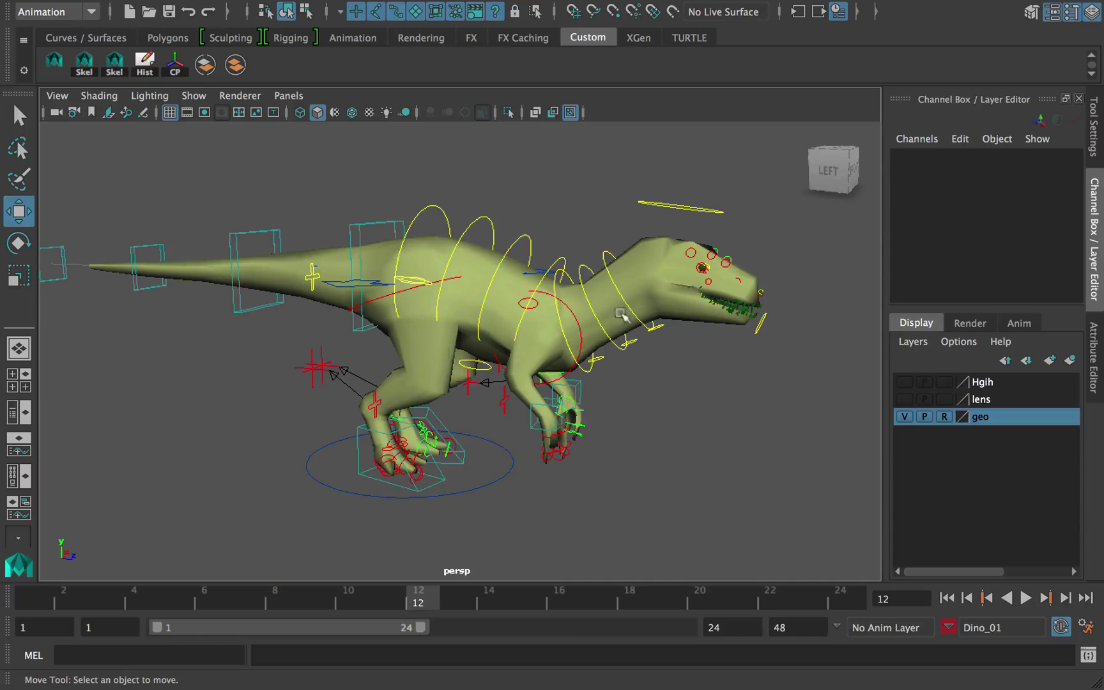
alt+drag(623, 315, 439, 316)
- Select the right leg's IK control to check its channels, and save the scene, accepting the student version notice
click(348, 368)
key(q)
click(406, 425)
alt+drag(409, 377, 517, 355)
key(super+s)
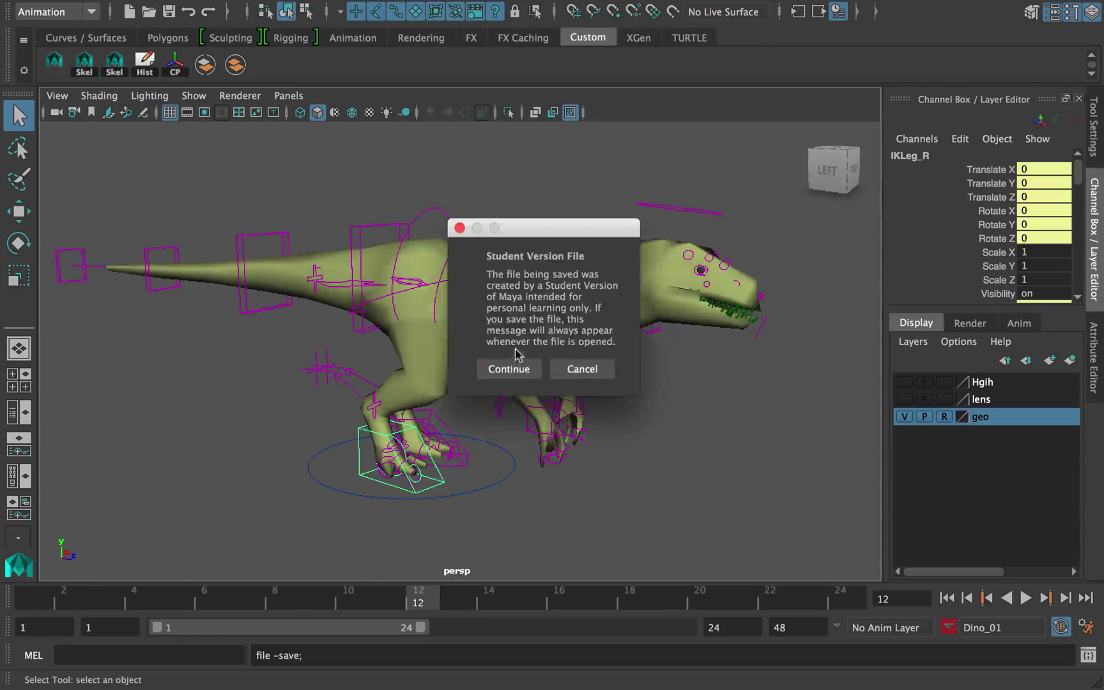
click(515, 369)
- Add the Follow, Stretchy, Anti Pop, Lenght 1 and Lenght 2 channels of both IK arm controls to the Dino_01 character set
alt+middle_drag(529, 297, 542, 305)
alt+right_drag(543, 306, 508, 283)
alt+drag(588, 280, 541, 267)
alt+drag(612, 243, 619, 263)
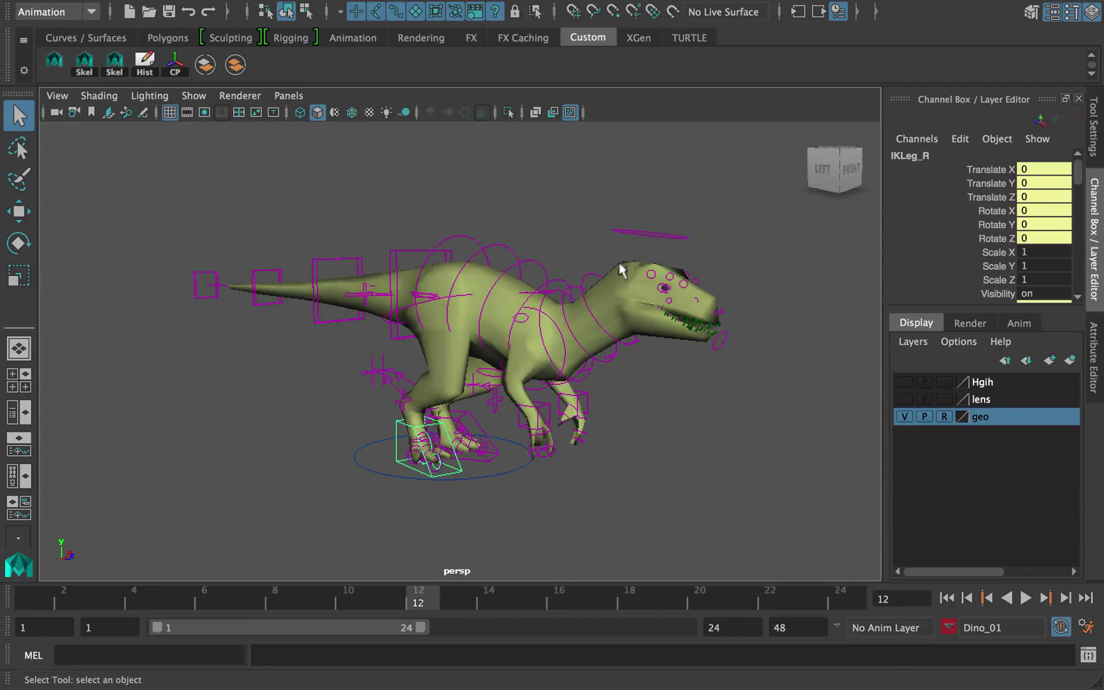
scroll(932, 243, down, 2)
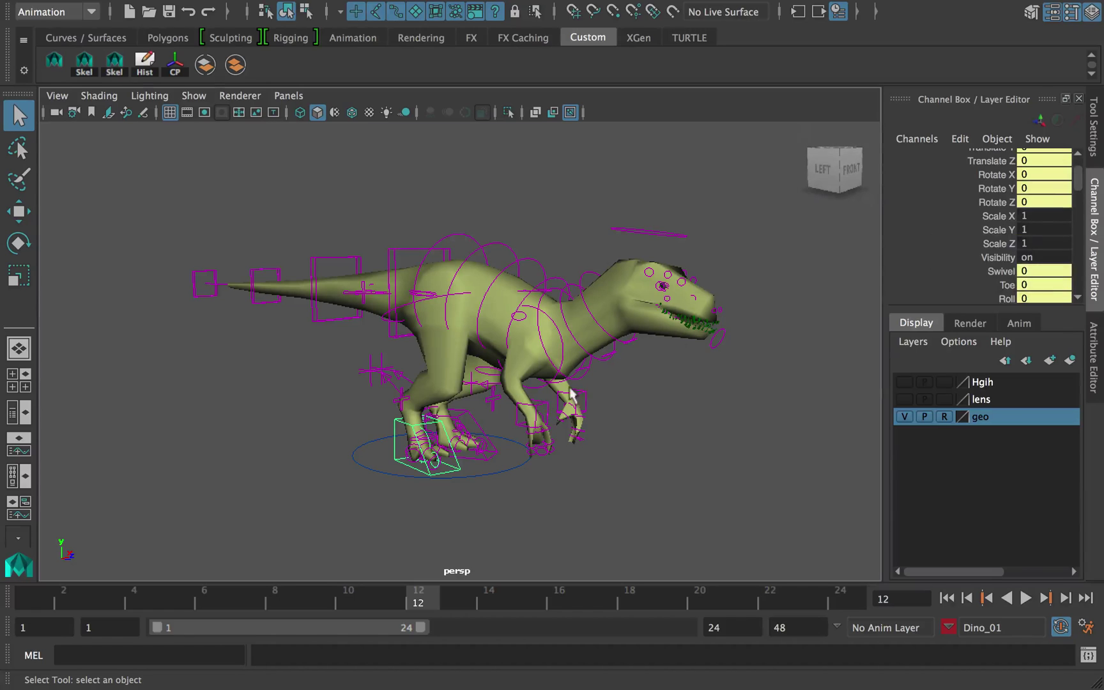
click(532, 414)
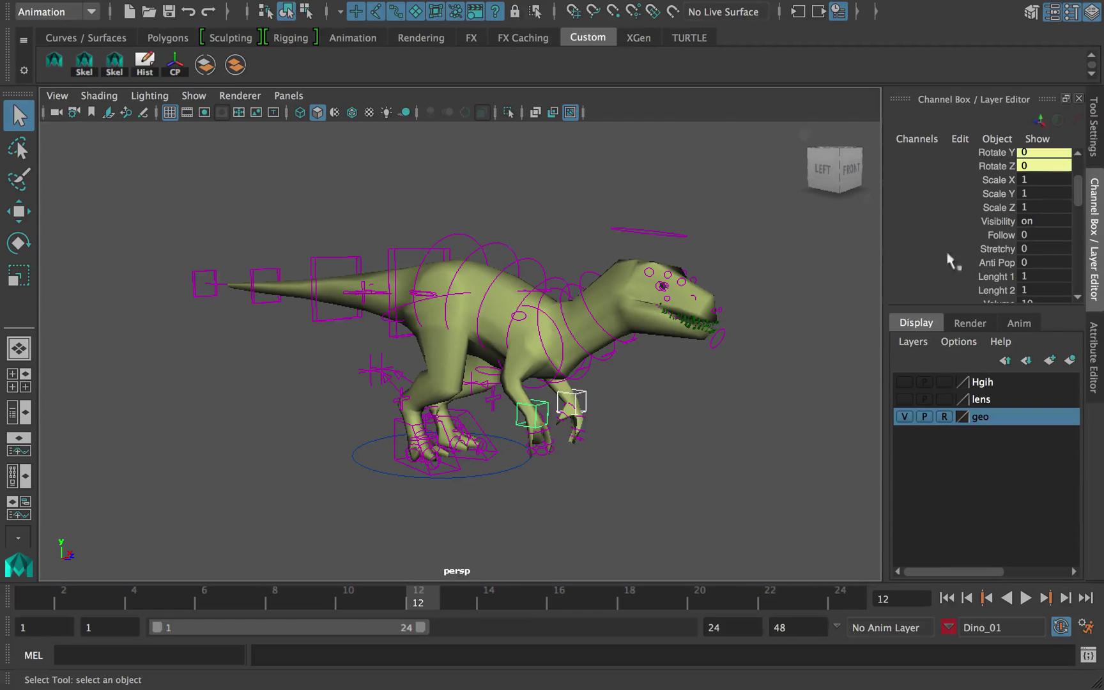
drag(1001, 237, 997, 289)
mouse_move(571, 10)
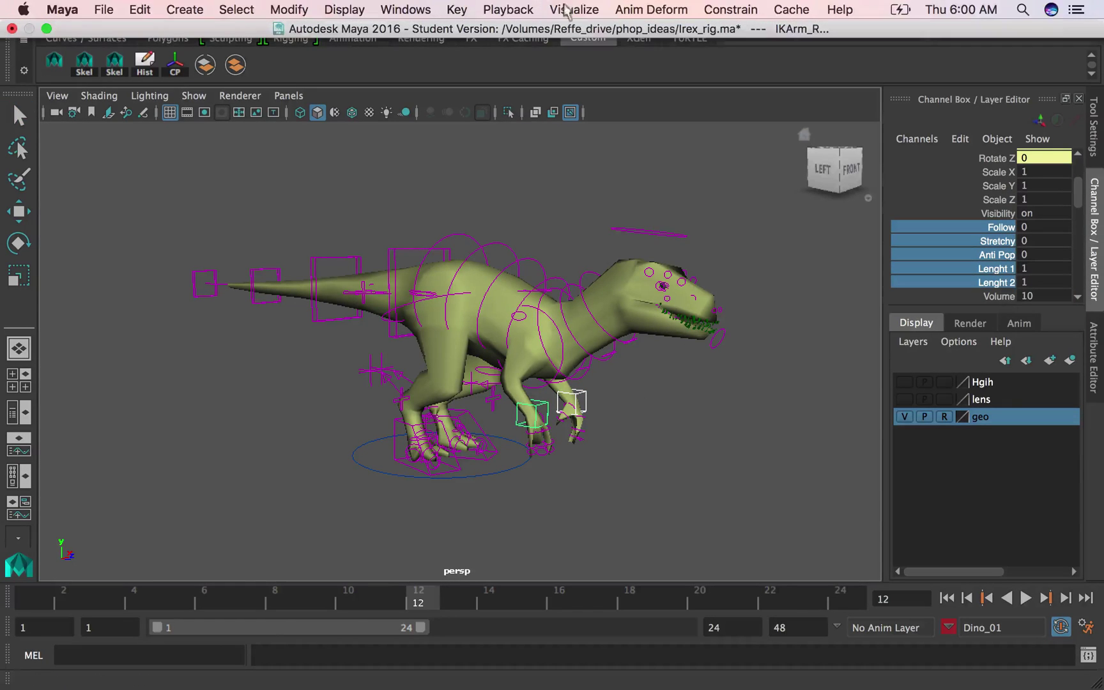
click(457, 9)
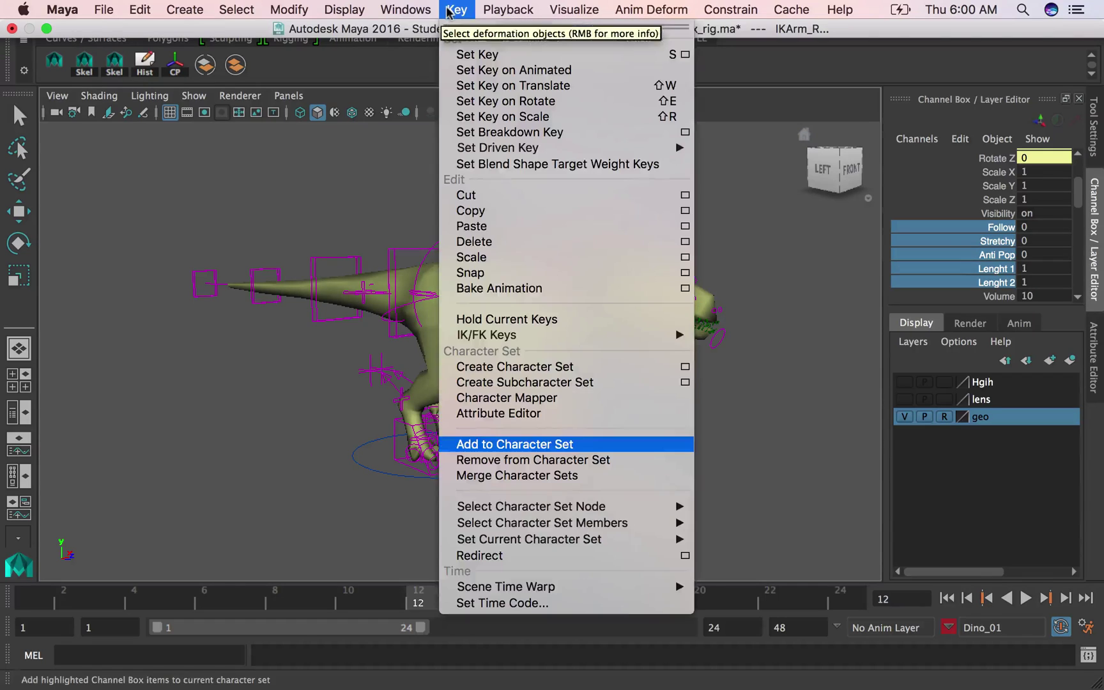
click(548, 445)
click(486, 352)
scroll(486, 351, up, 1)
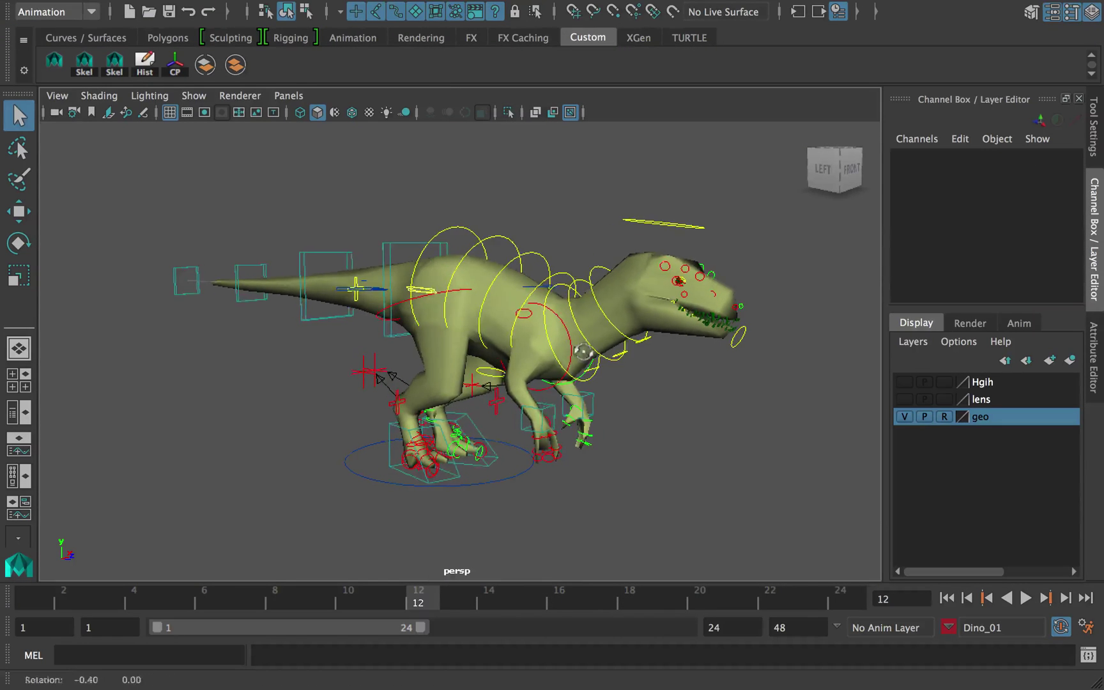
- Save the scene with the extended character set
key(super+s)
alt+drag(483, 345, 550, 337)
scroll(497, 369, up, 2)
alt+middle_drag(498, 369, 554, 334)
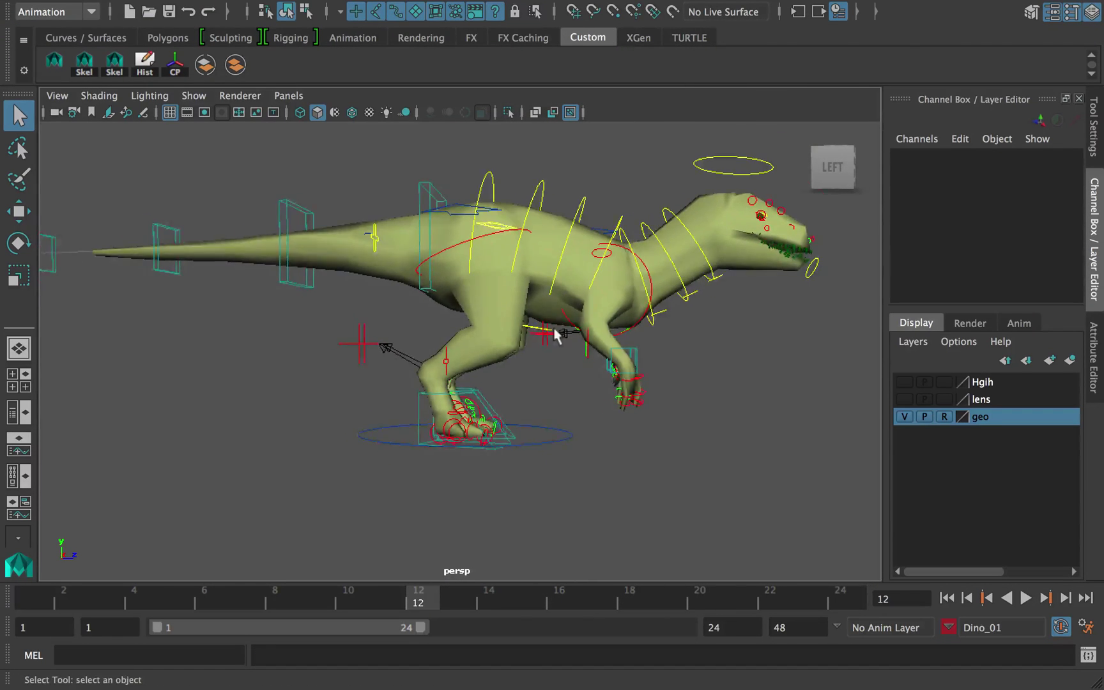
scroll(518, 386, up, 2)
alt+middle_drag(518, 385, 516, 393)
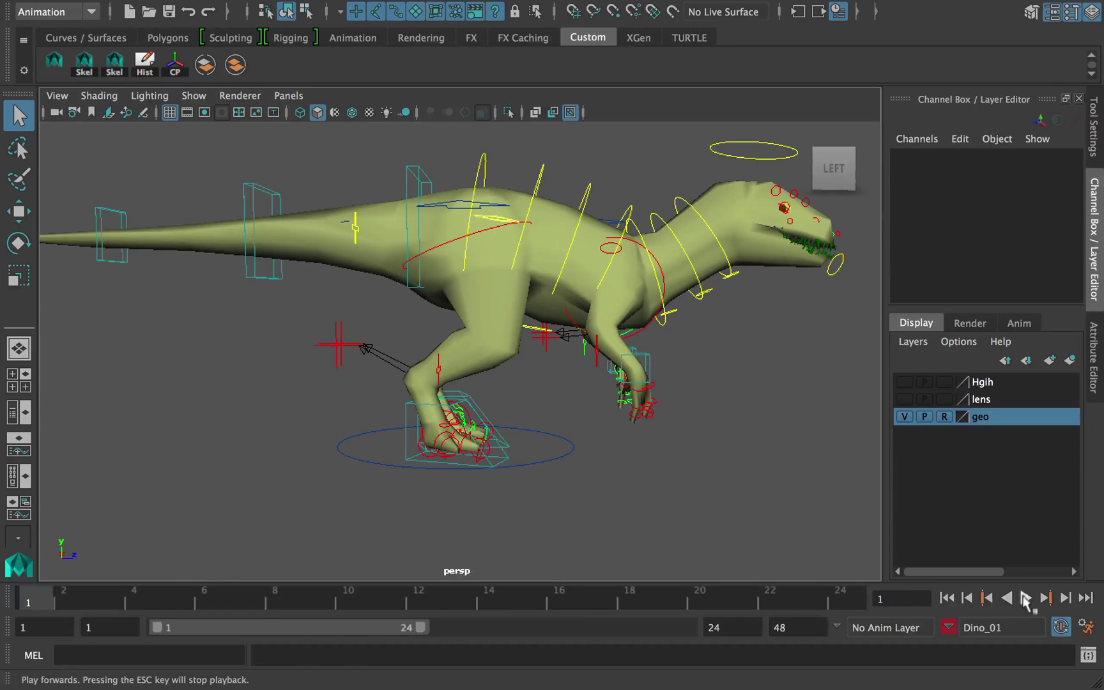
- Play the timeline briefly, rewind to frame 1, and save the scene again
click(1025, 601)
click(1026, 601)
click(948, 601)
alt+drag(687, 382, 670, 390)
alt+middle_drag(669, 390, 599, 389)
scroll(597, 388, down, 3)
key(super+s)
click(519, 365)
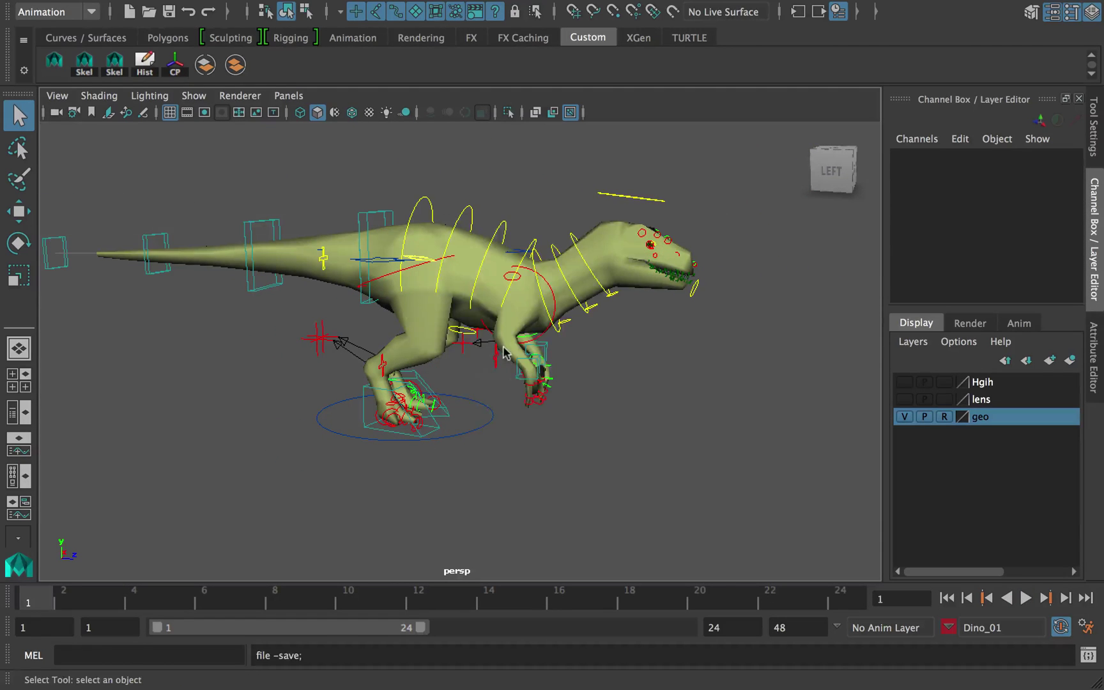
scroll(528, 307, up, 2)
alt+middle_drag(506, 332, 529, 338)
alt+drag(529, 340, 483, 280)
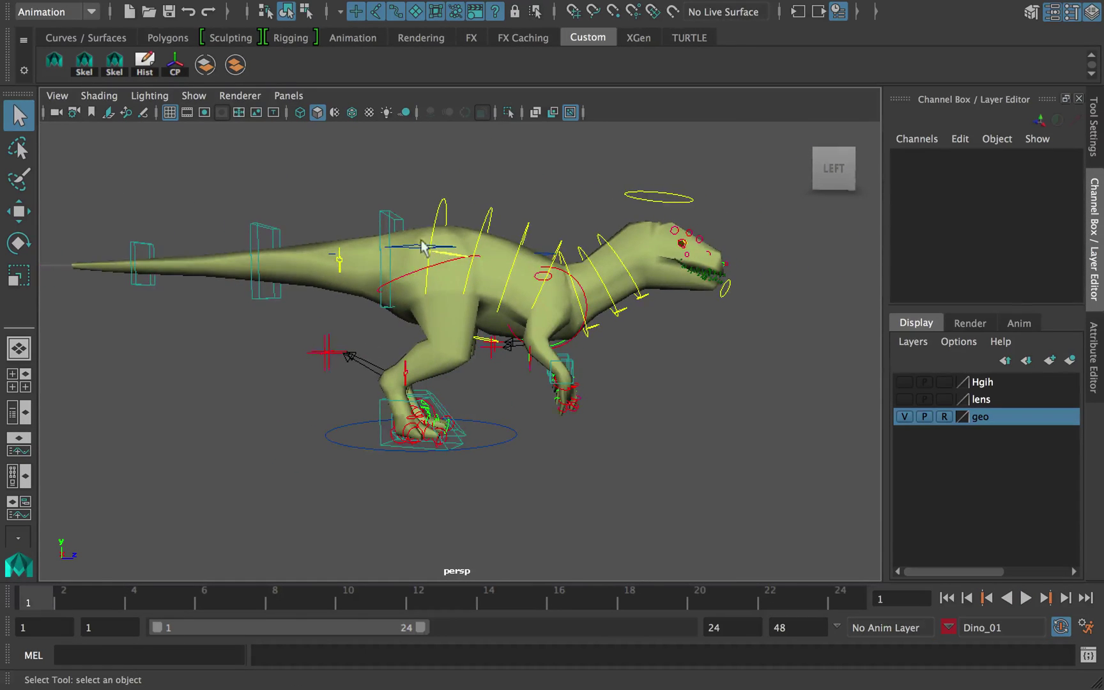
- Shift the RootX_M body control slightly up and back toward the tail
click(420, 249)
key(w)
drag(492, 192, 487, 199)
key(super+z)
alt+middle_drag(497, 216, 480, 227)
key(e)
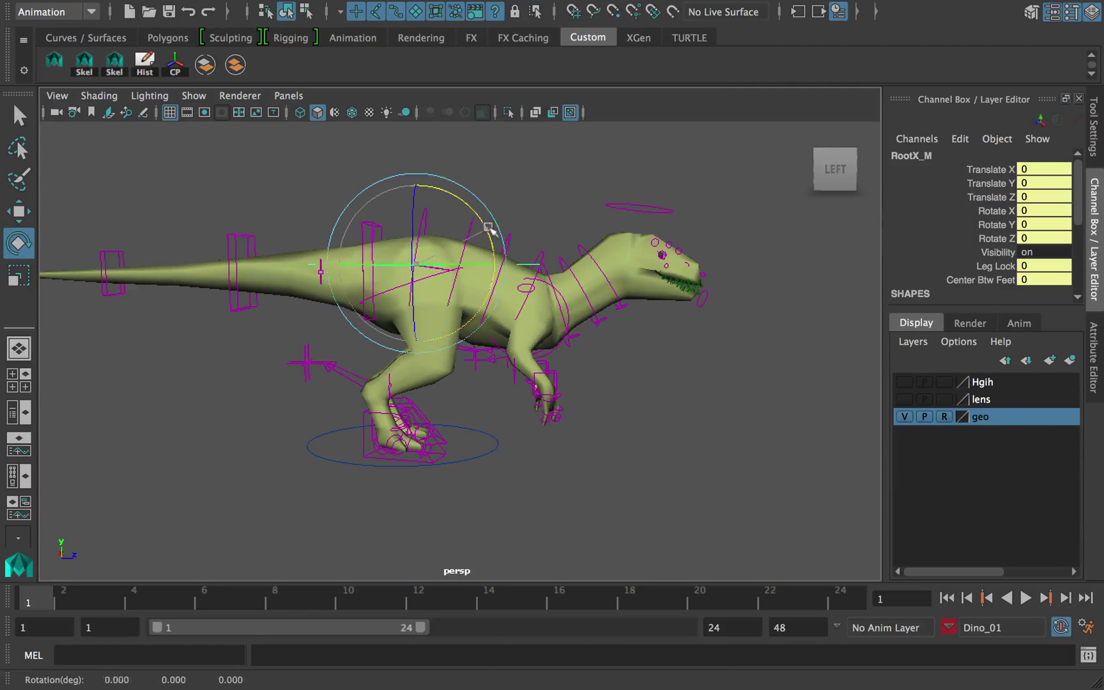
key(w)
drag(490, 230, 470, 202)
- Move both IK arm controls slightly back toward the hips
key(q)
click(554, 375)
shift+click(542, 366)
key(w)
drag(589, 315, 573, 319)
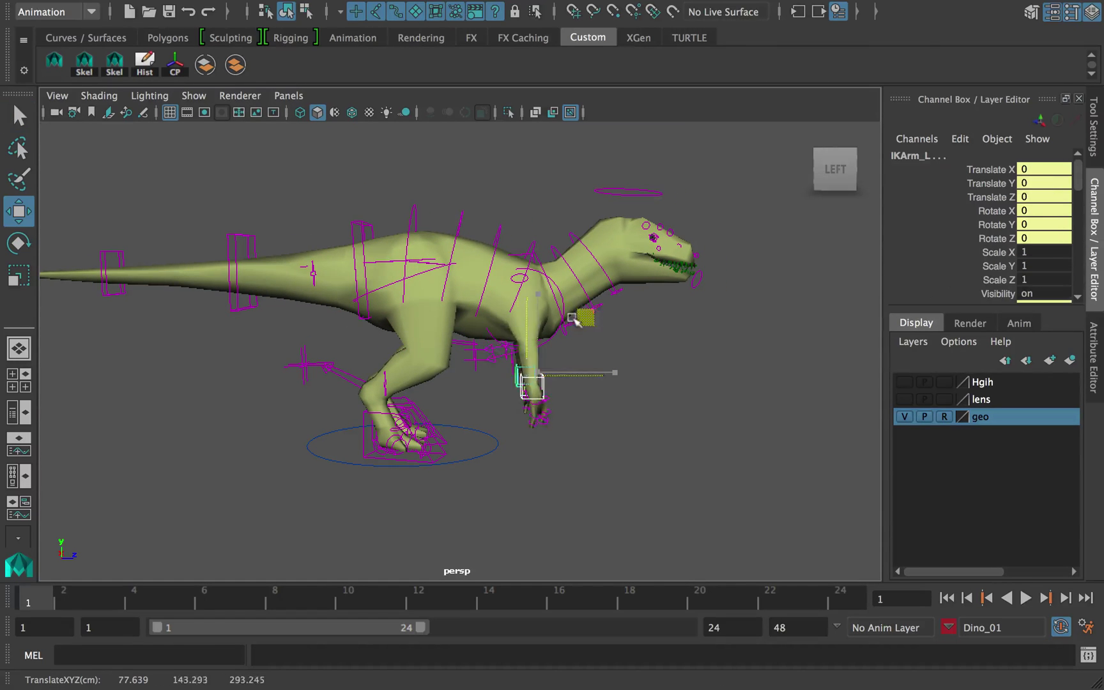
- Switch the neck spline from FK to IK with its FKIKBlend channel
alt+middle_drag(632, 312, 593, 324)
click(613, 207)
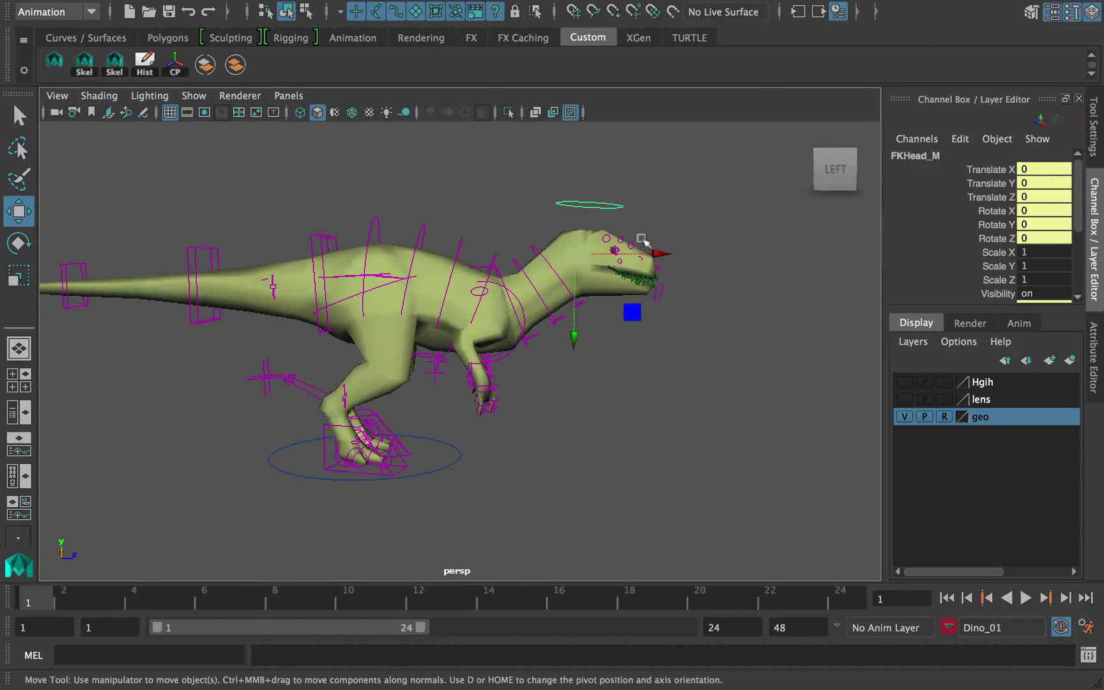
alt+drag(529, 283, 252, 294)
click(462, 293)
alt+drag(453, 294, 658, 241)
click(991, 169)
- Try moving the neck's IK spline control and undo the move
click(600, 230)
key(w)
drag(591, 265, 597, 282)
key(ctrl+z)
- Add the Translate, Rotate, Stiff and Follow channels of both neck IK spline controls to the Dino_01 character set
key(q)
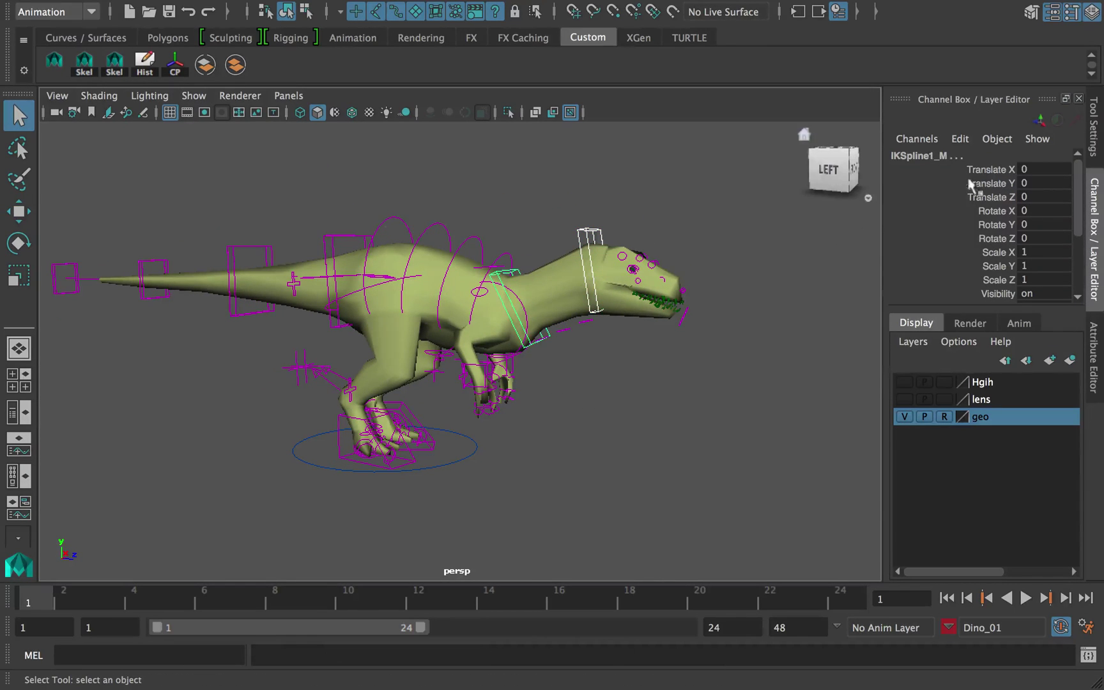
drag(970, 185, 1016, 238)
scroll(1009, 250, down, 3)
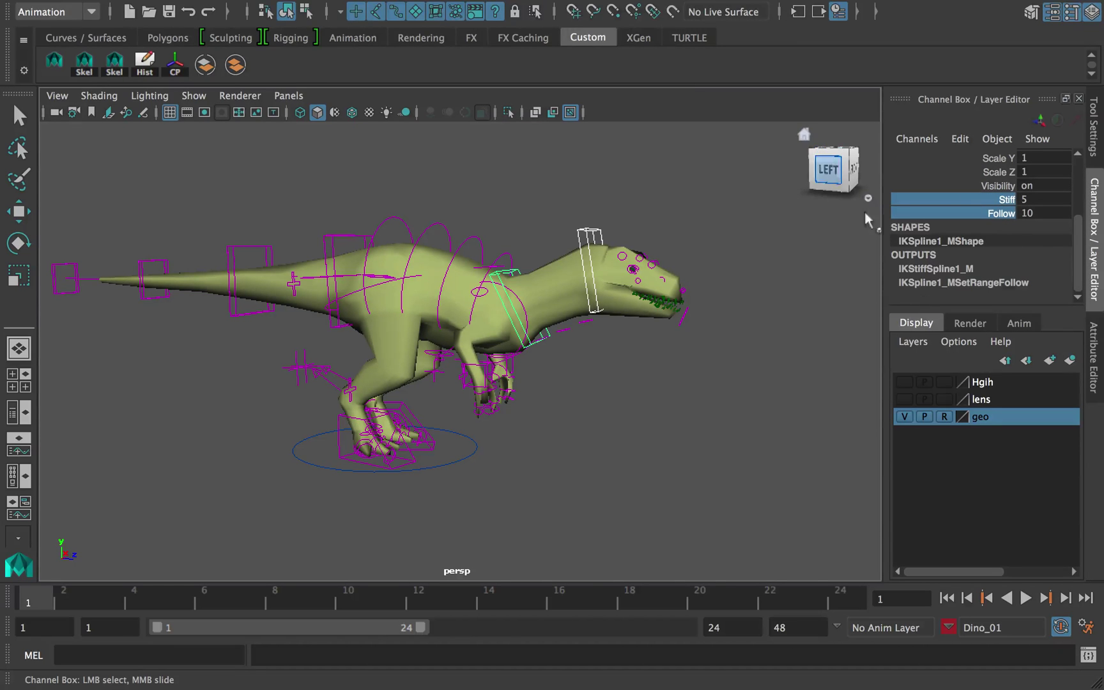
click(458, 8)
click(513, 443)
click(605, 358)
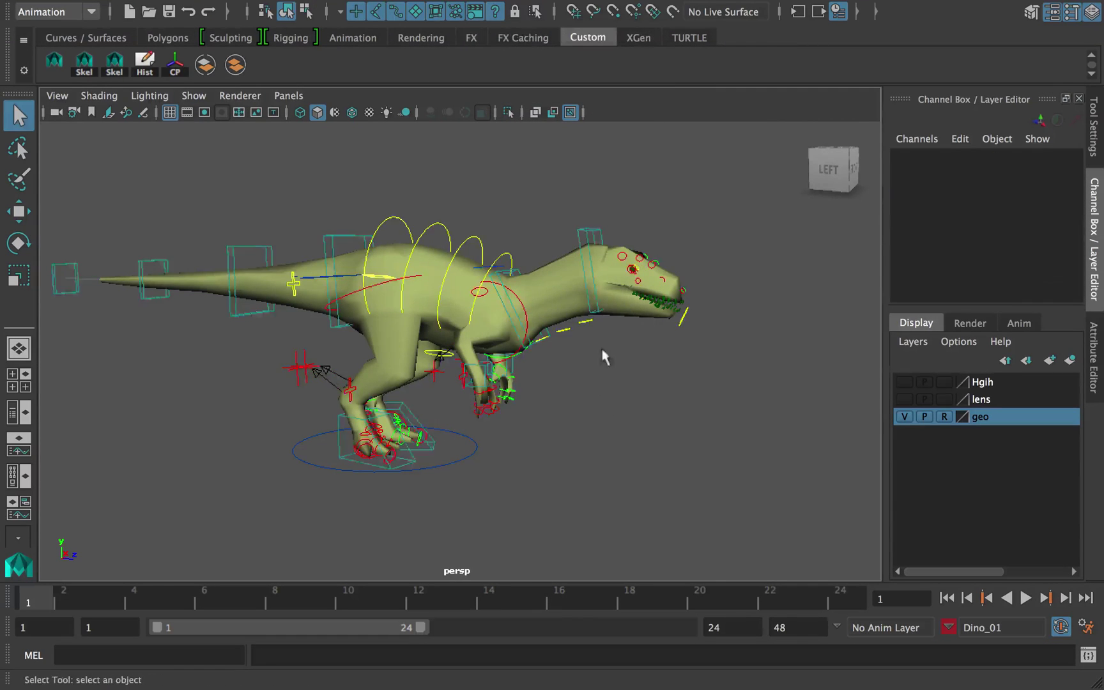
- Move the IKSpline2_M neck control to about 20.6 in Translate Y and -28.7 in Translate Z, and try rotating it
alt+right_drag(605, 358, 587, 316)
click(586, 310)
key(w)
alt+drag(585, 312, 565, 325)
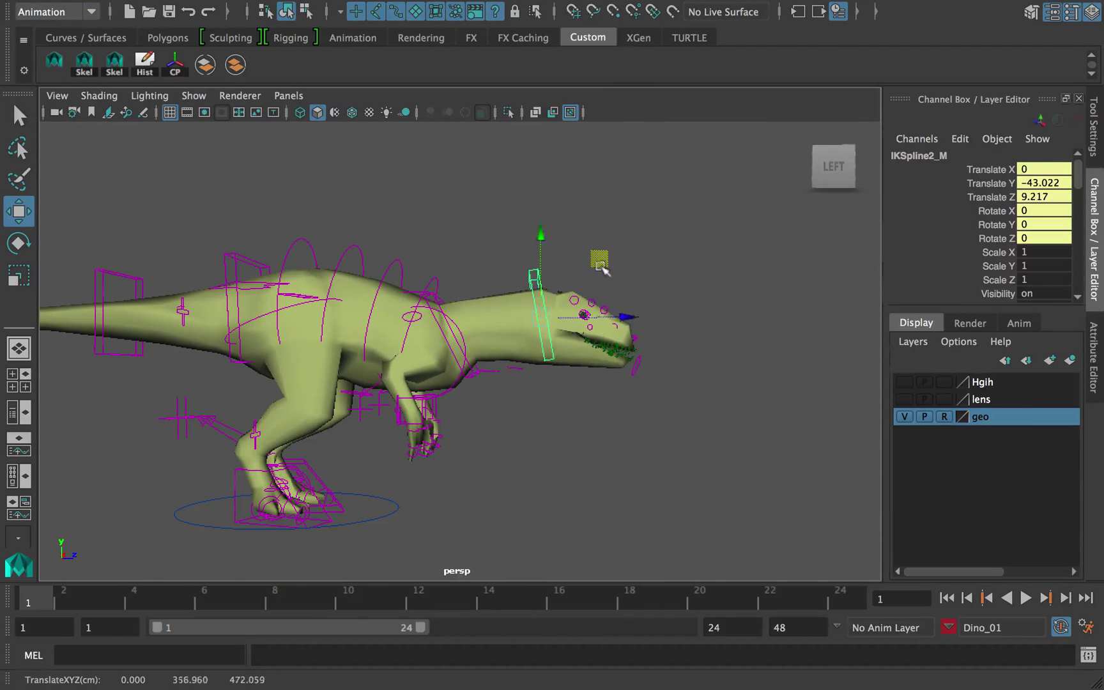
key(super+z)
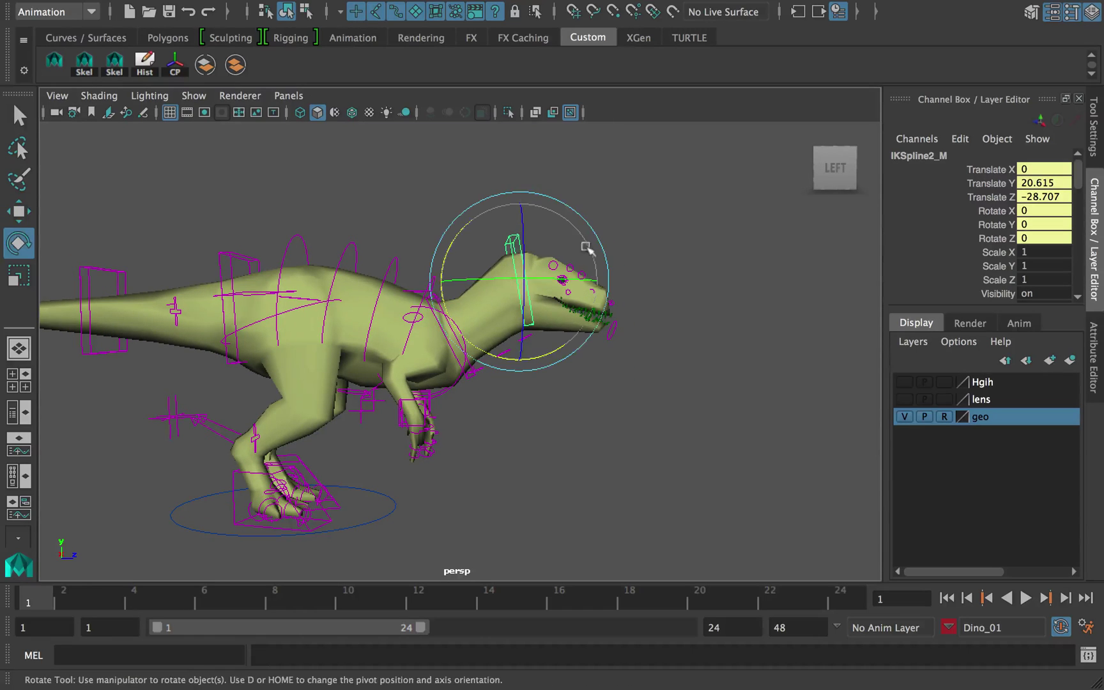
drag(445, 272, 444, 277)
scroll(533, 332, down, 3)
- Clear the neck control selection and save the scene
click(541, 353)
alt+drag(553, 335, 516, 332)
key(q)
key(super+s)
- Try rotating and moving the IKSpline1_M control at the base of the neck, and undo both changes
click(487, 367)
key(e)
click(515, 333)
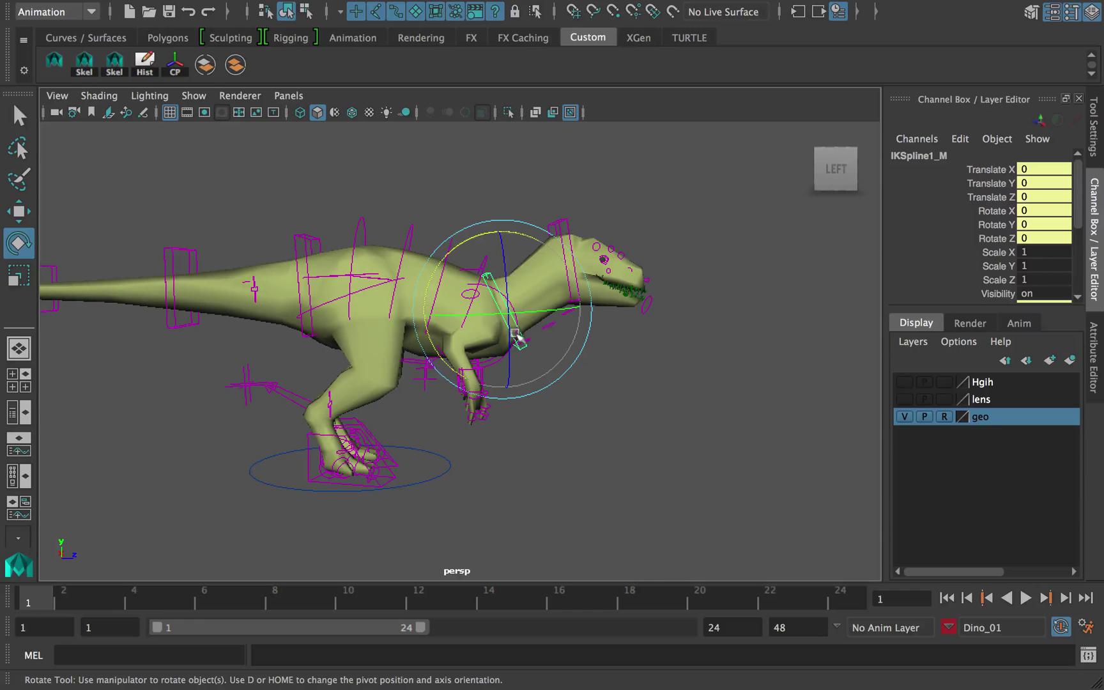
key(super+z)
key(w)
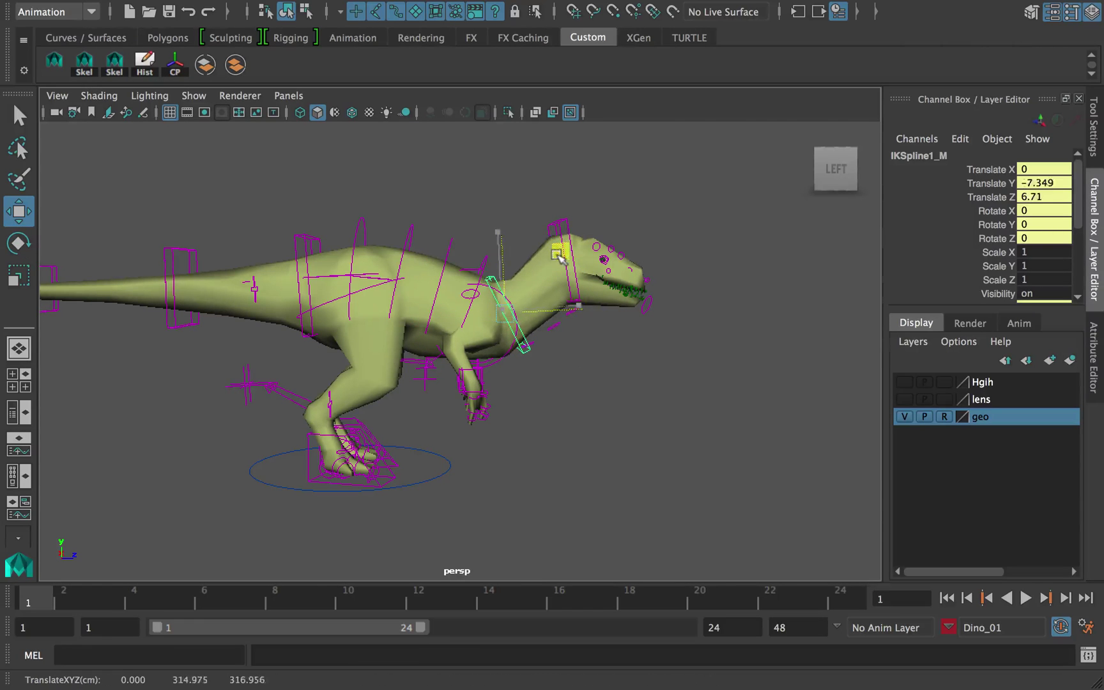
key(super+z)
key(q)
- Pick the FKJaw_M jaw control with the Rotate tool to try it out, and clear the selection
alt+right_drag(569, 309, 603, 311)
alt+middle_drag(602, 311, 579, 315)
click(650, 308)
key(e)
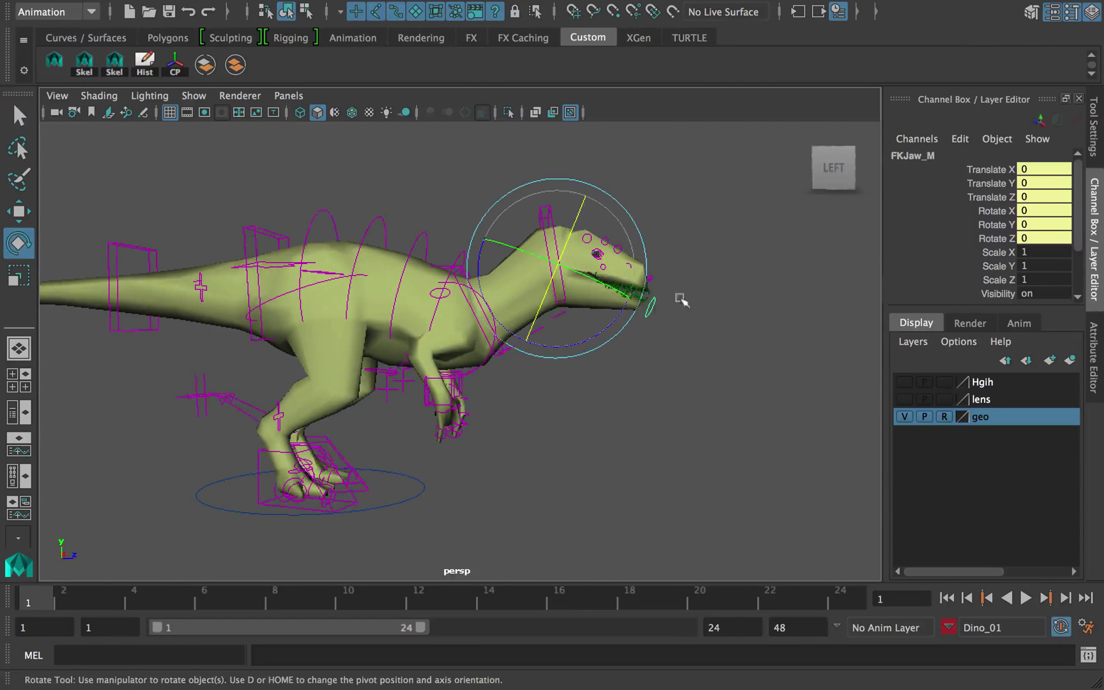
alt+drag(668, 278, 623, 280)
click(759, 297)
- Review the posed dinosaur from several angles and save the scene
alt+drag(543, 348, 583, 332)
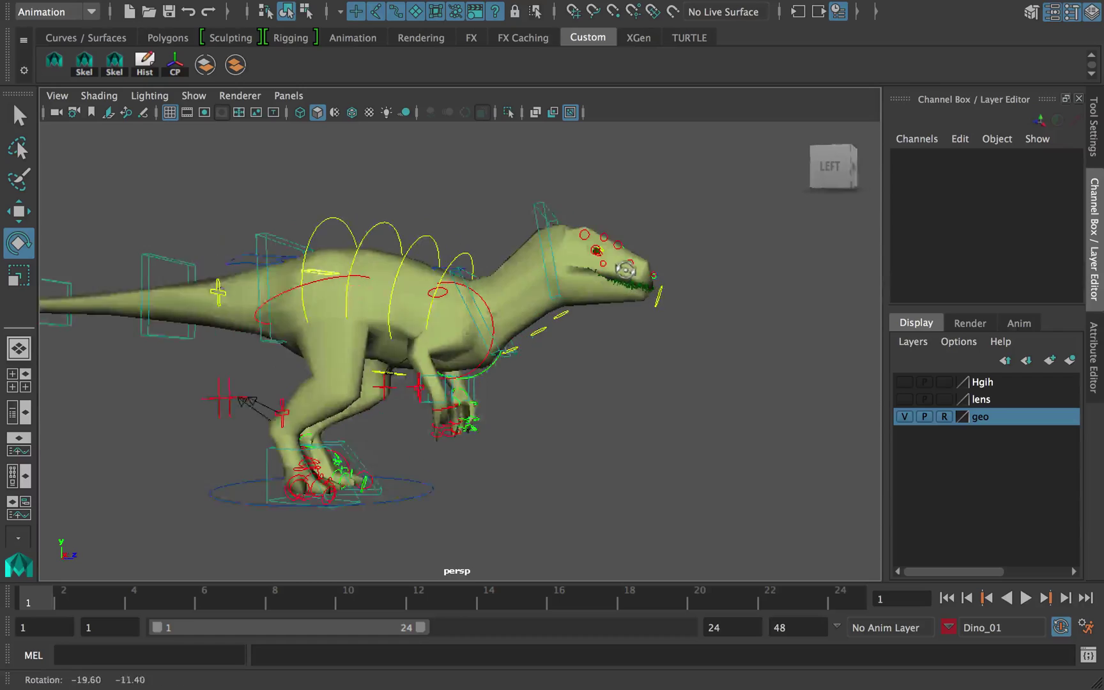
alt+right_drag(583, 345, 644, 354)
alt+drag(643, 355, 647, 320)
alt+right_drag(648, 313, 555, 307)
alt+drag(629, 350, 621, 357)
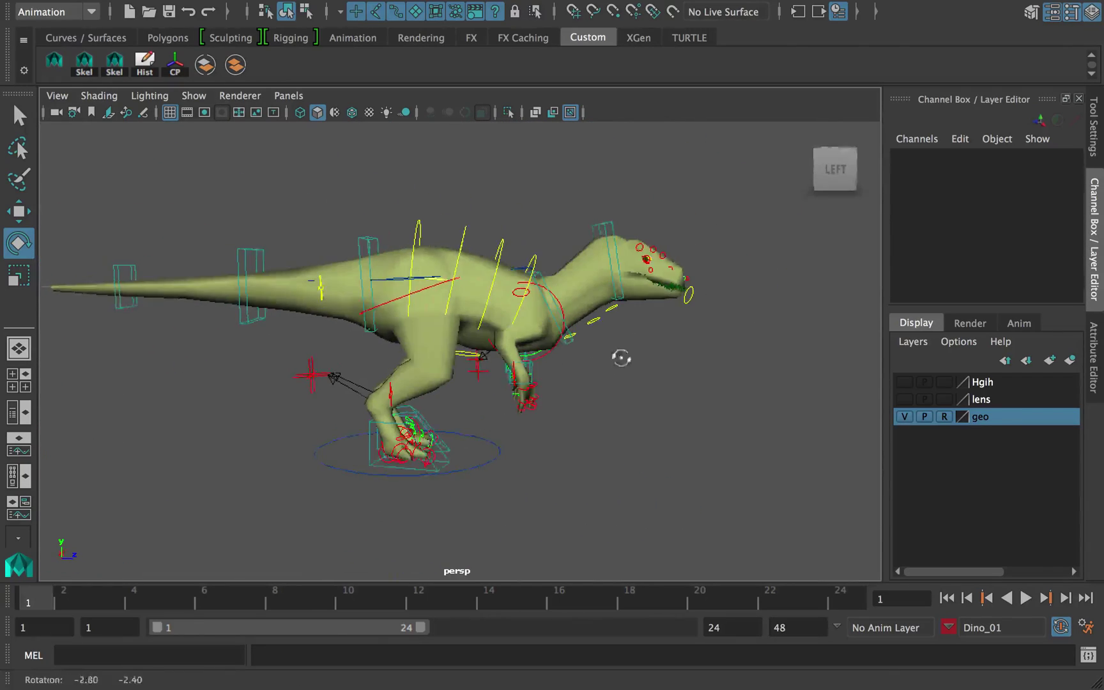
alt+middle_drag(621, 357, 589, 352)
key(q)
key(super+s)
- Try moving a leg's IK control forward and undo the move
click(503, 373)
key(e)
mouse_move(520, 350)
alt+mouse_down()
mouse_move(527, 339)
mouse_move(538, 352)
alt+mouse_up()
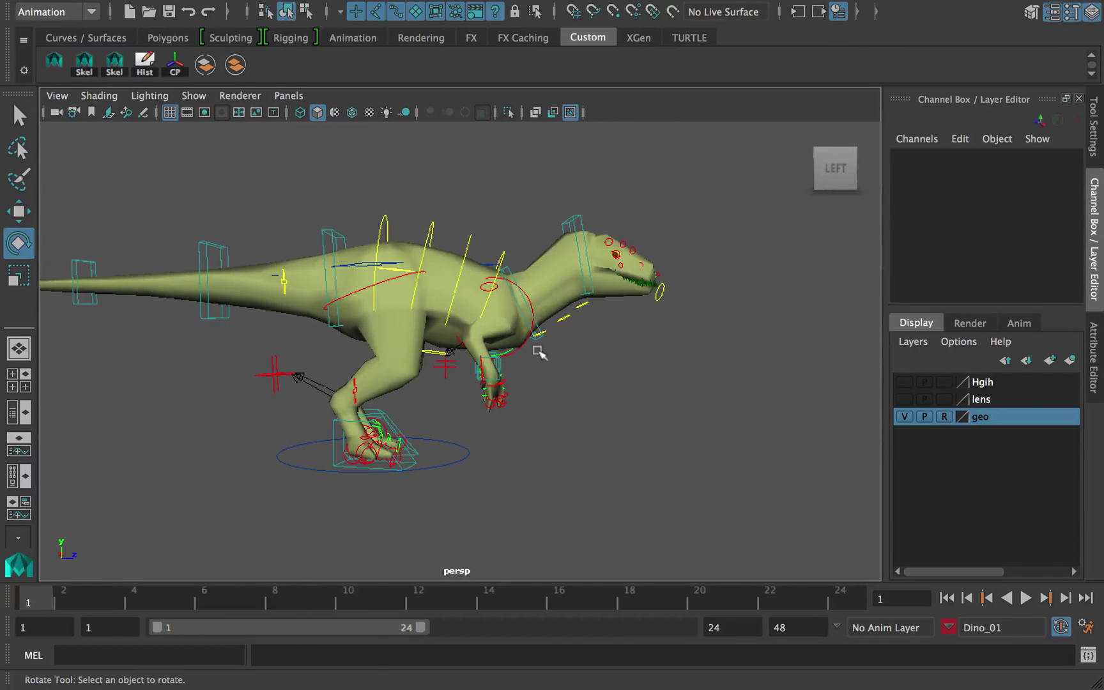
click(384, 412)
key(w)
drag(422, 375, 462, 377)
key(super+z)
- Rotate the FK spine controls up to the chest together to about -4.9 in Rotate Z
alt+middle_drag(458, 390, 515, 382)
alt+middle_drag(480, 232, 480, 269)
key(q)
click(528, 272)
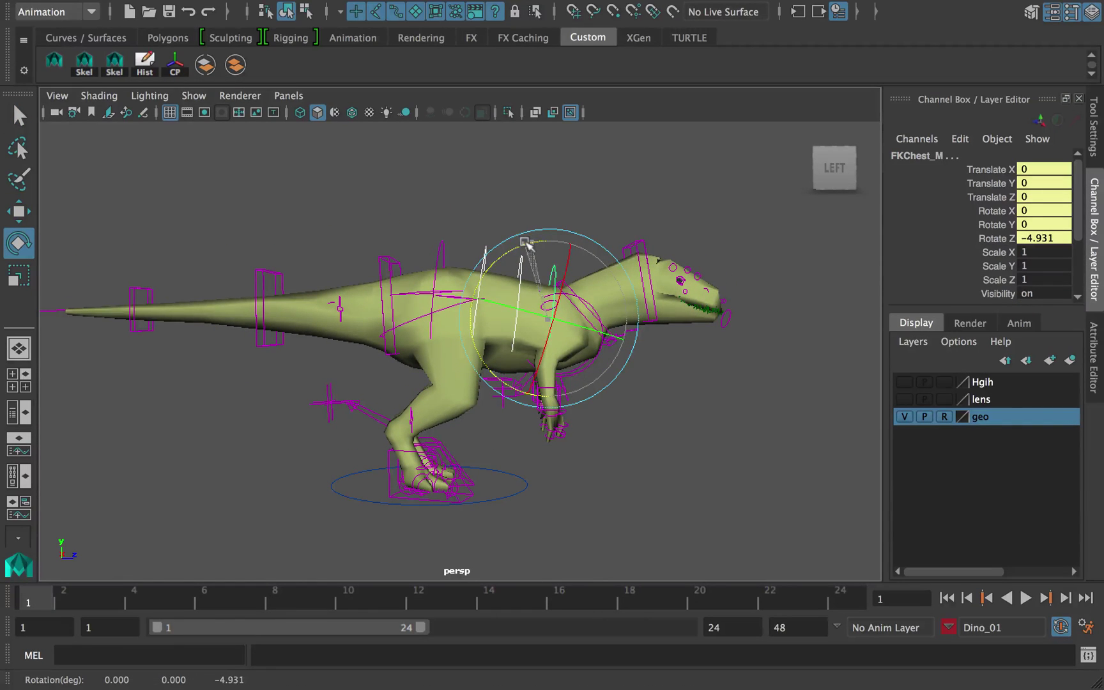
key(q)
- Rotate the FKRoot_M control at the base of the spine to about -2 in Rotate Z
click(443, 244)
key(e)
drag(488, 248, 463, 284)
key(w)
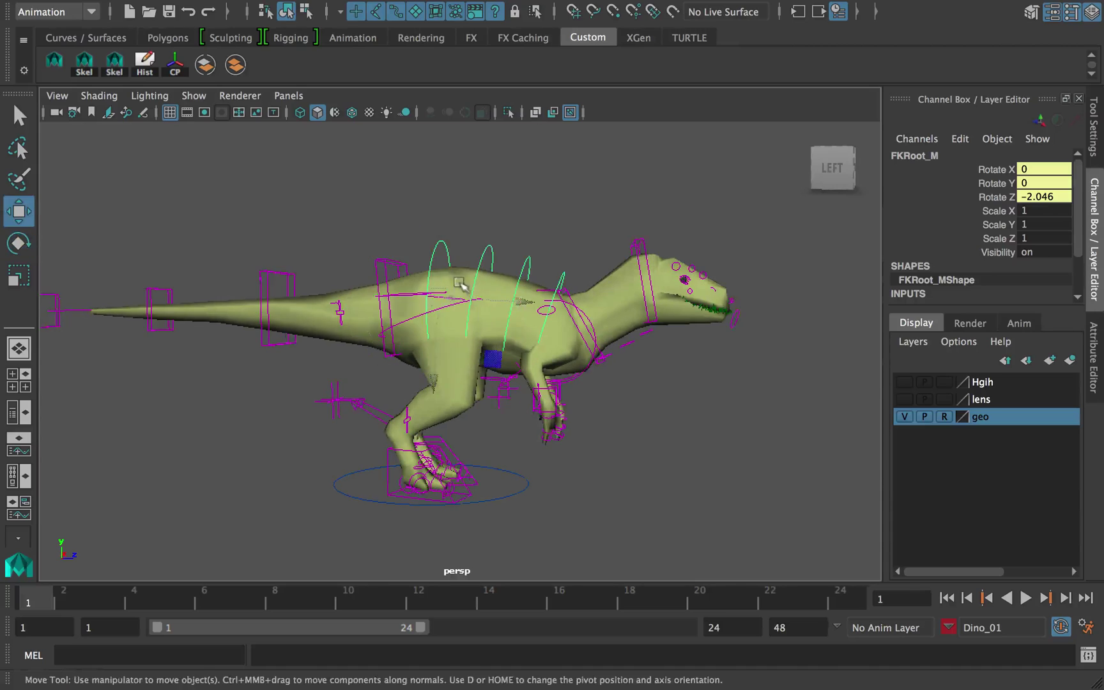
alt+middle_drag(463, 283, 438, 267)
- Select the tail's FK/IK switch control to check its FKIKBlend setting
key(q)
alt+drag(568, 293, 417, 276)
click(365, 278)
key(w)
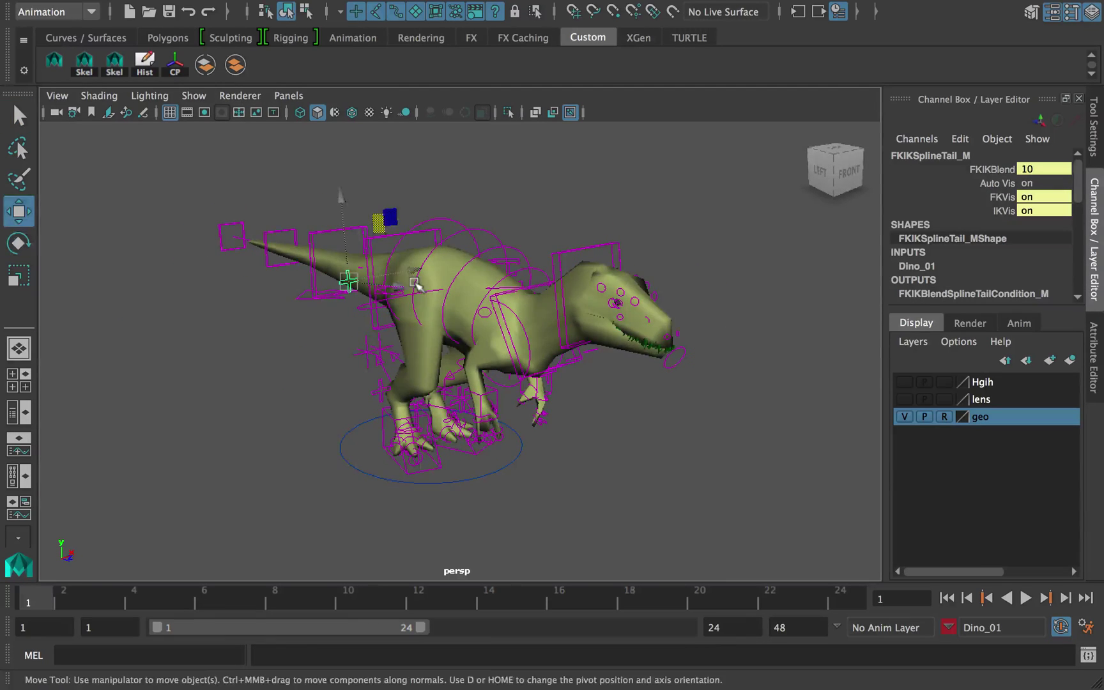
key(q)
- Set the FKIKBlend of the FKIKSpine_M spine switch control to 10
mouse_move(585, 265)
alt+mouse_down()
mouse_move(516, 284)
mouse_move(594, 281)
alt+mouse_up()
click(516, 294)
click(984, 169)
middle_drag(805, 240, 857, 239)
alt+drag(601, 275, 677, 253)
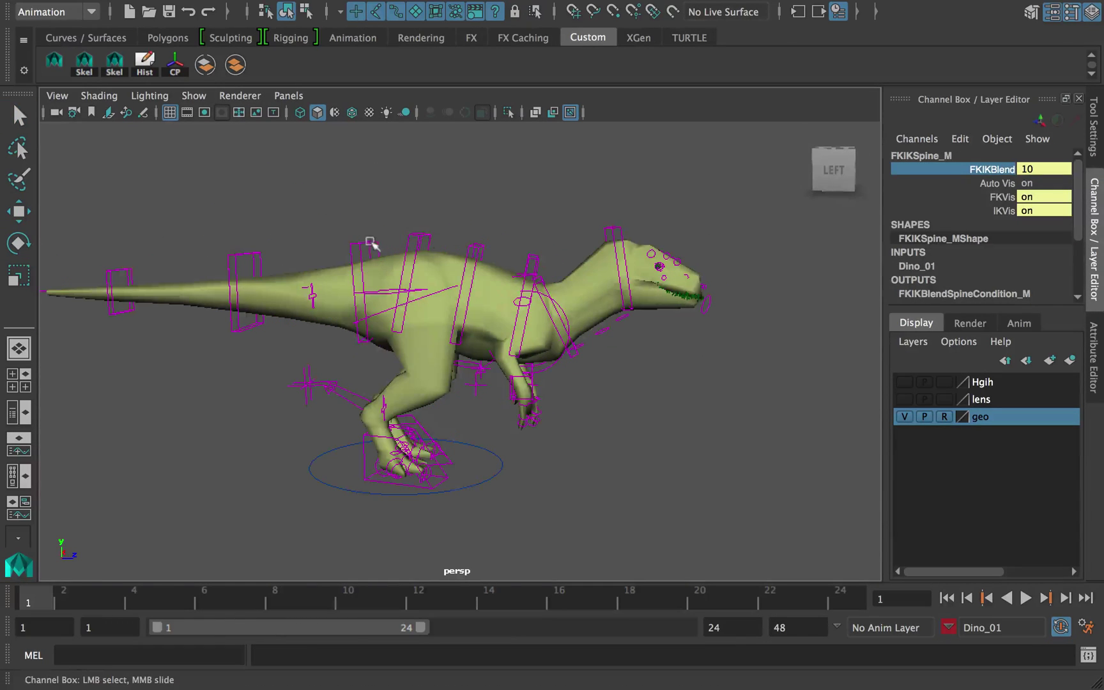
- Add the Stretchy, Stiff and Volume channels of the tail-base and spine IK controls to the Dino_01 character set
key(q)
click(369, 244)
shift+click(420, 237)
shift+click(474, 245)
shift+click(532, 258)
alt+drag(492, 258, 518, 250)
mouse_move(999, 171)
mouse_down()
mouse_move(1003, 230)
mouse_move(1000, 162)
mouse_up()
scroll(1007, 232, down, 5)
click(458, 7)
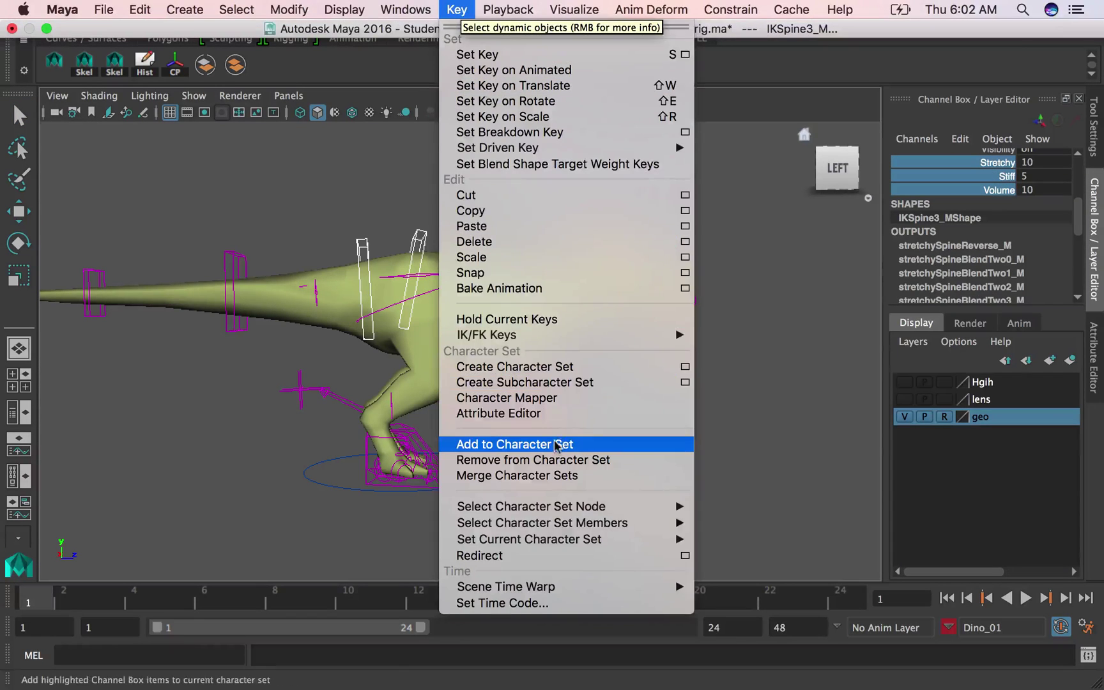
click(543, 446)
alt+drag(675, 369, 661, 377)
- Add the Translate X, Y and Z channels of the three spine IK controls to the Dino_01 character set
click(425, 237)
shift+click(481, 248)
shift+click(536, 258)
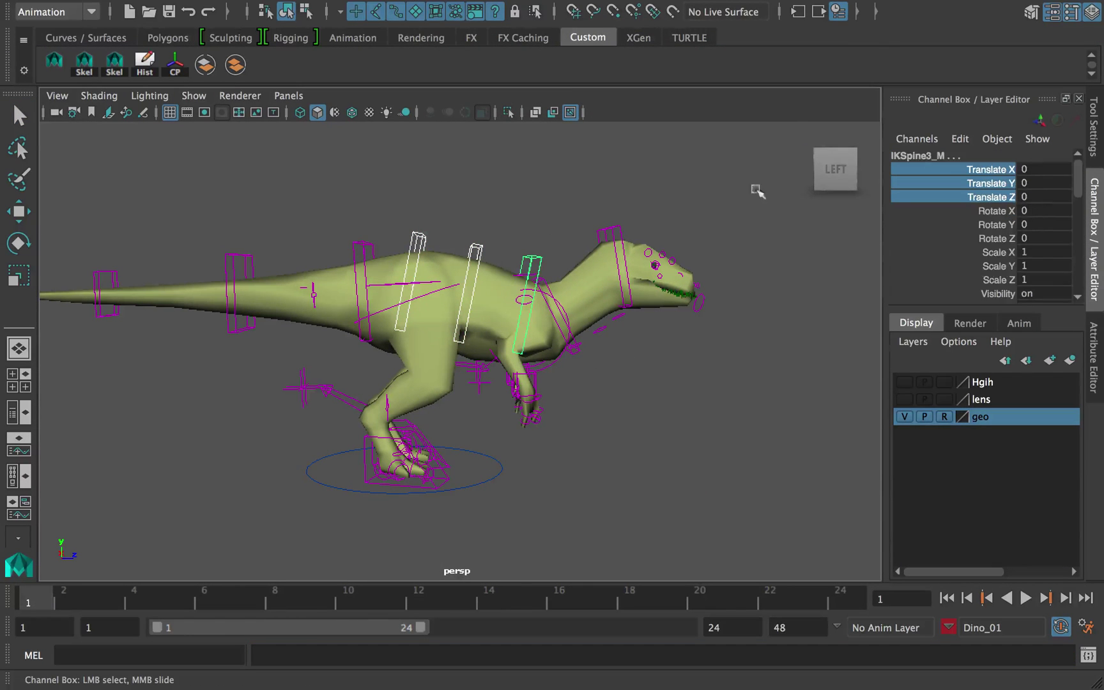
click(459, 8)
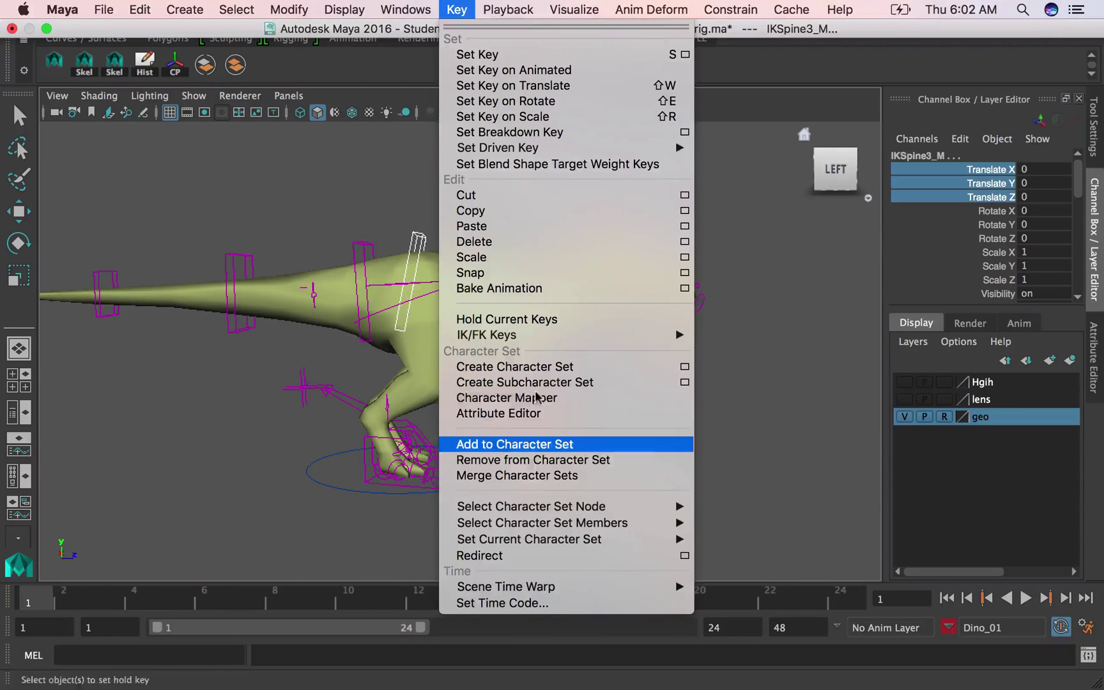
click(544, 445)
click(537, 446)
- Raise the IKSpine3_M control near the shoulders to about 41.4 in Translate Y and -15.1 in Translate Z
click(475, 249)
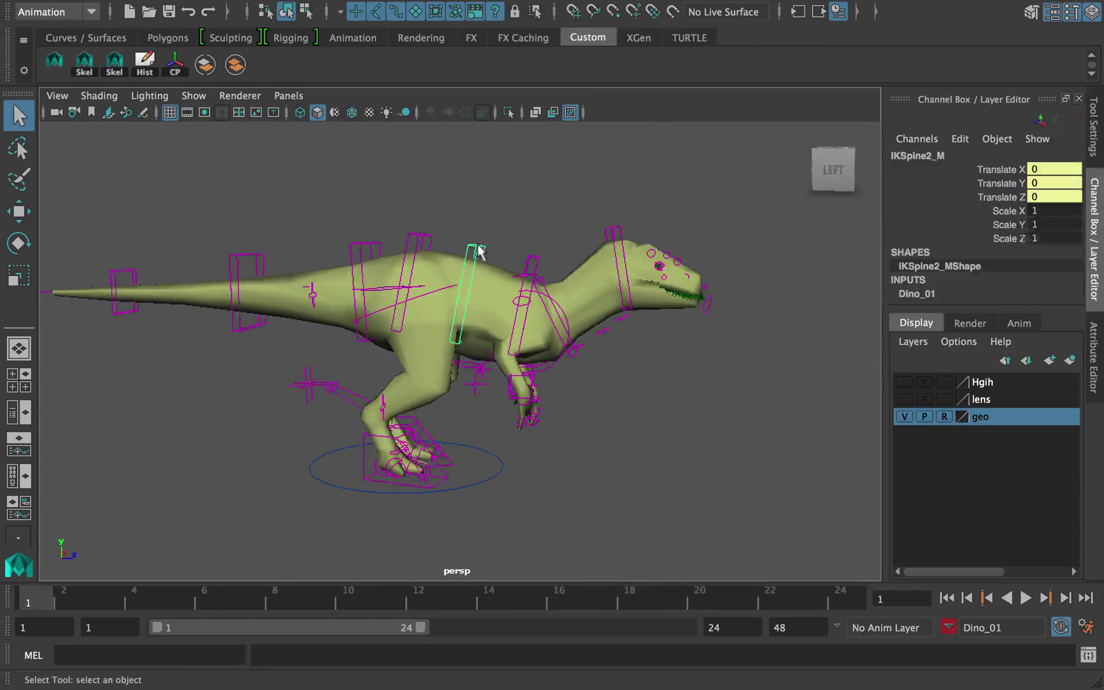
key(w)
click(539, 256)
key(w)
drag(582, 239, 429, 231)
key(w)
mouse_move(556, 218)
mouse_down()
mouse_move(522, 211)
mouse_move(565, 215)
mouse_up()
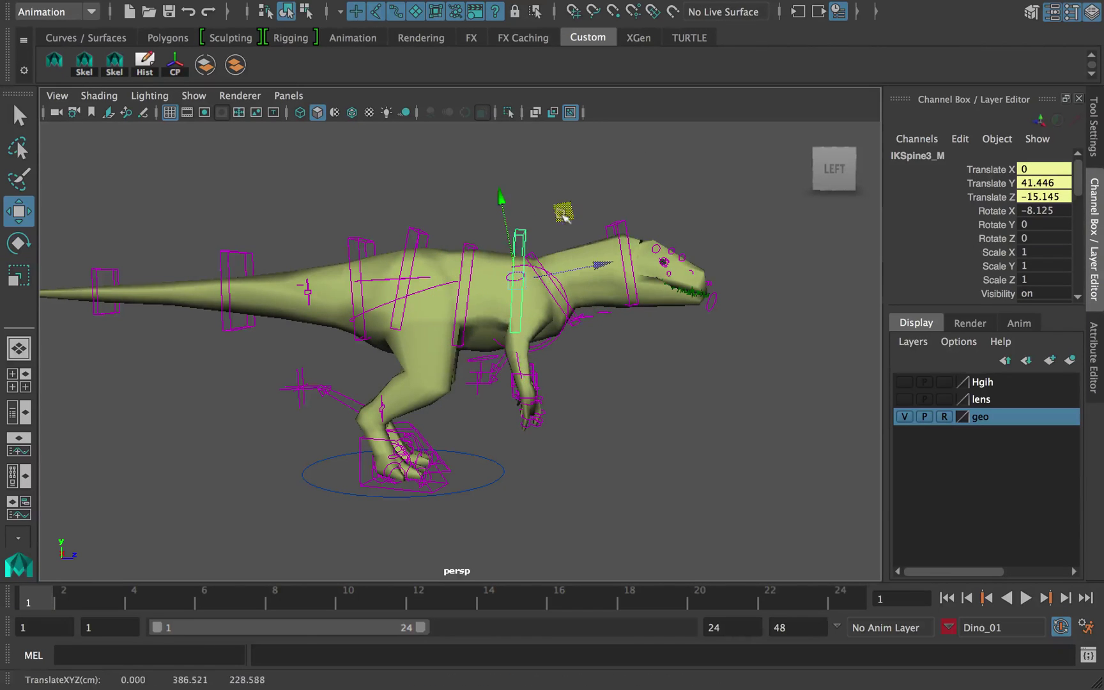
alt+middle_drag(565, 216, 545, 203)
drag(544, 203, 545, 205)
- Move the IKSpline2_M neck control to about 29 in Translate Y and -43.9 in Z, and tilt it about 8.4 in Rotate X
alt+middle_drag(558, 293, 566, 286)
click(611, 209)
drag(666, 188, 656, 193)
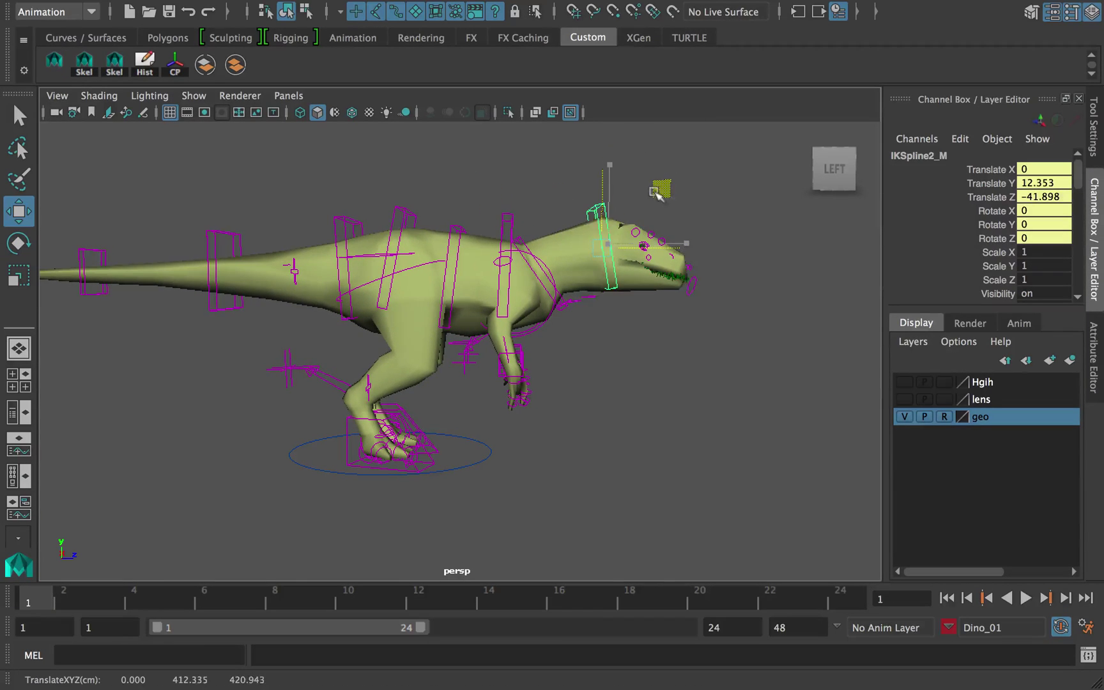
mouse_move(653, 305)
alt+mouse_down()
mouse_move(623, 310)
mouse_move(637, 303)
alt+mouse_up()
key(e)
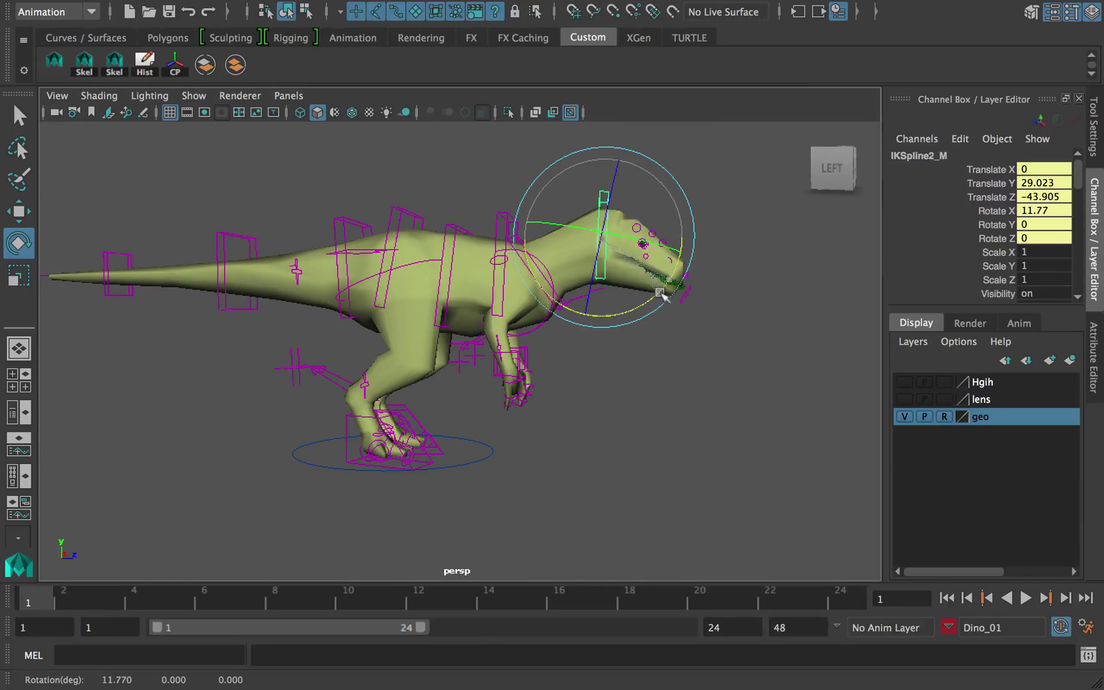
alt+middle_drag(658, 291, 716, 272)
alt+right_drag(715, 273, 601, 307)
alt+drag(596, 310, 544, 324)
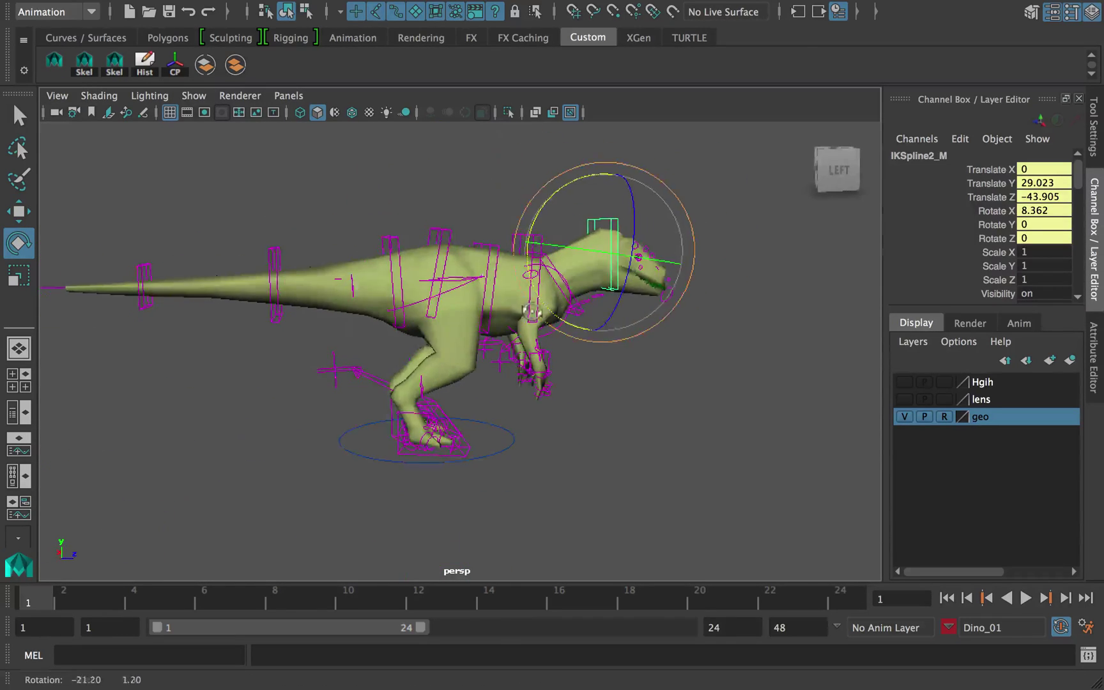
- Adjust the position of the rear spine IK control above the hips
click(497, 195)
click(445, 233)
key(w)
drag(445, 233, 494, 215)
alt+right_drag(520, 240, 522, 258)
alt+middle_drag(522, 259, 515, 245)
- Lower the middle spine IK control to about -20.5 in Translate Y and the IKSpine3_M control to about 27.9
click(485, 224)
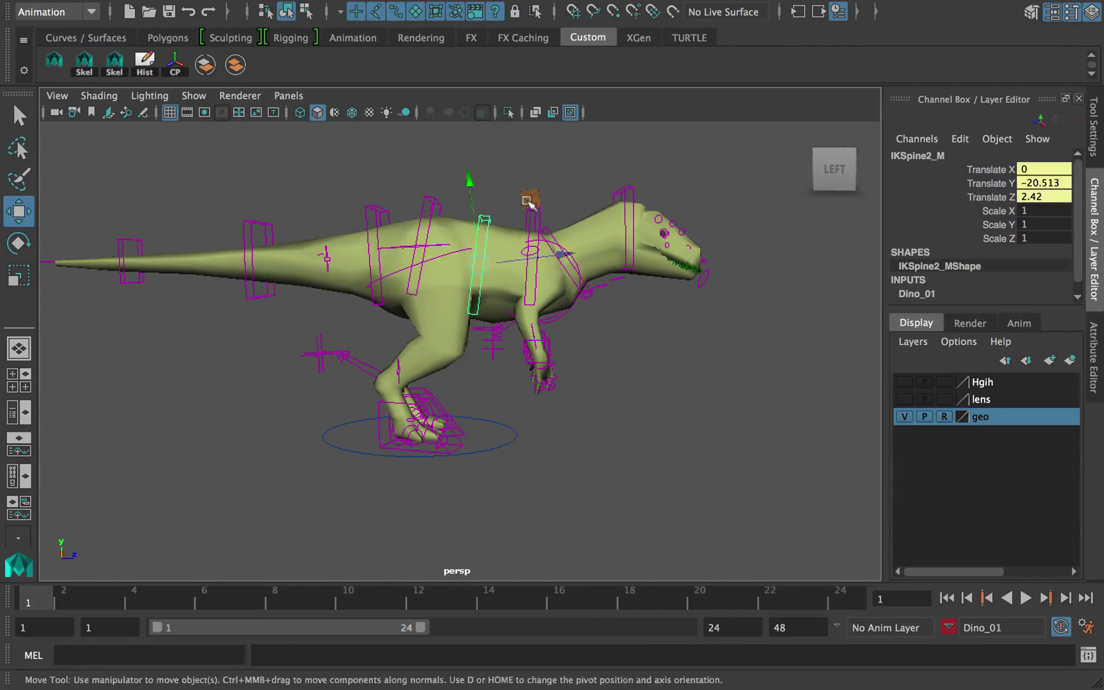
drag(529, 208, 577, 187)
click(536, 218)
alt+middle_drag(509, 288, 494, 307)
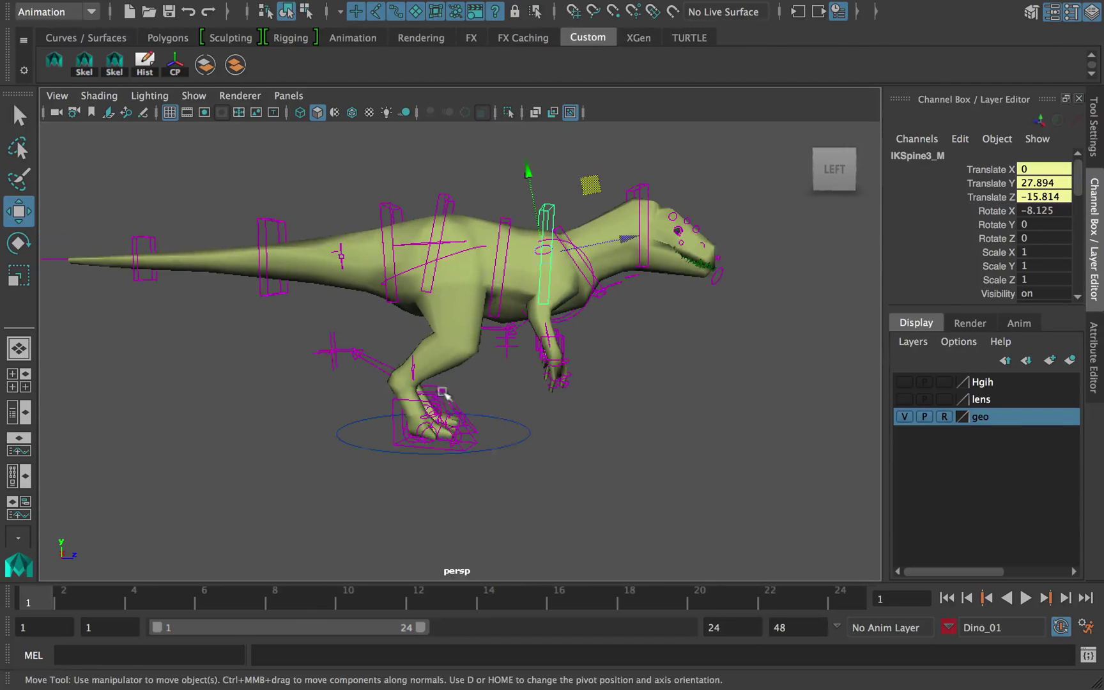
- Clear the left leg IK control selection and key the Dino_01 character set at frame 1
click(444, 394)
key(q)
mouse_move(479, 367)
alt+mouse_down()
mouse_move(483, 377)
mouse_move(447, 381)
mouse_move(480, 372)
alt+mouse_up()
click(445, 379)
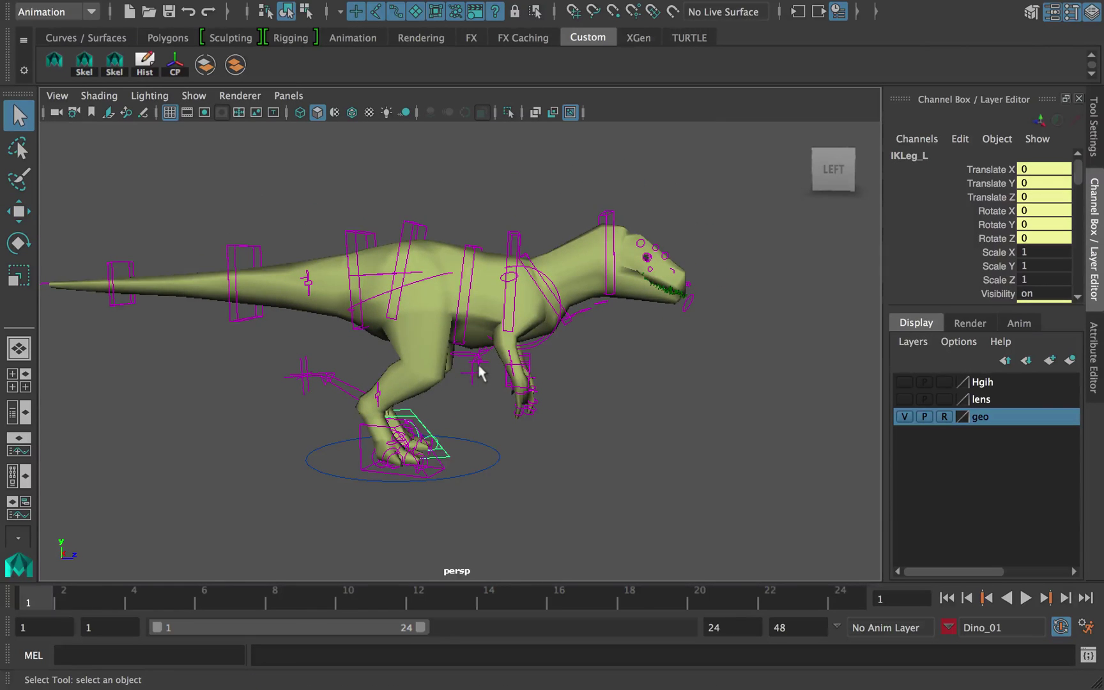
click(564, 433)
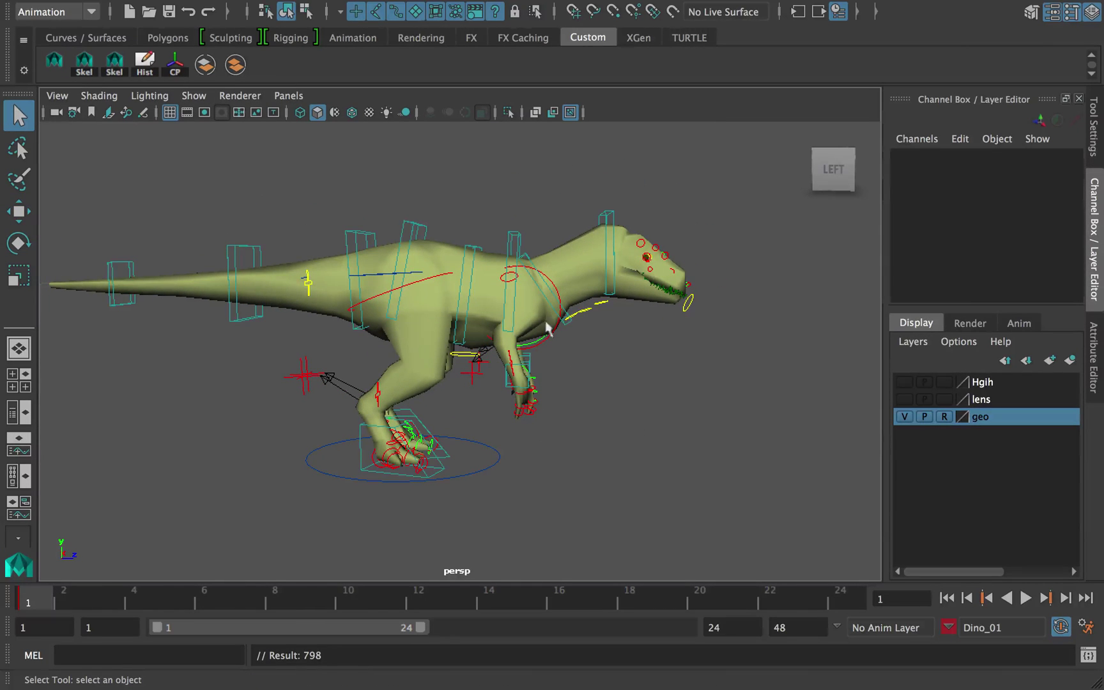
- Set the current character set to none
click(464, 331)
click(947, 627)
click(963, 569)
- Select individual body and leg controls, including IKLeg_L, to check their keyed channels
click(355, 290)
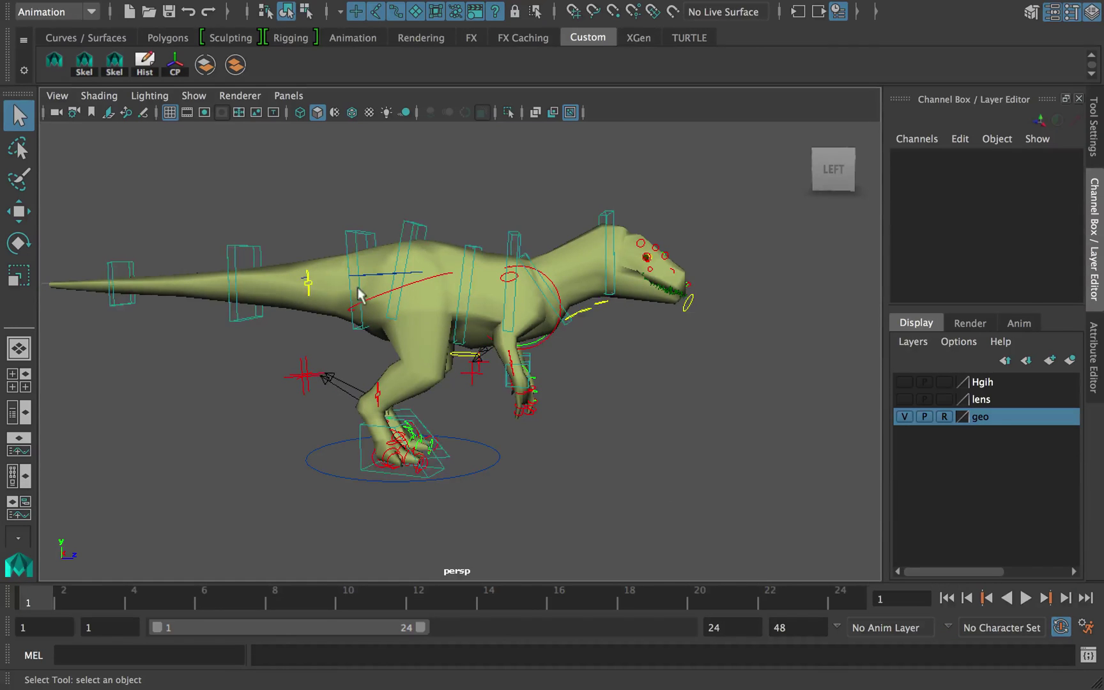
click(360, 288)
click(304, 374)
click(417, 435)
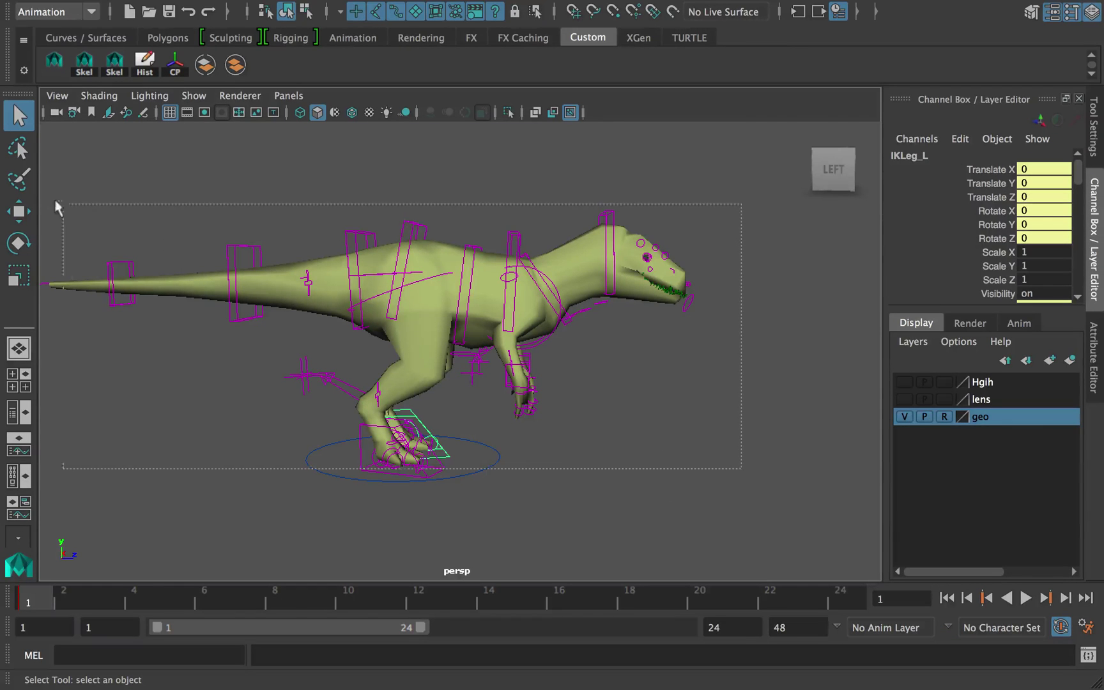
- Create a quick select set named Body from the dinosaur's rig controls and add it to the shelf
drag(297, 198, 633, 409)
alt+drag(632, 409, 581, 383)
drag(650, 459, 298, 201)
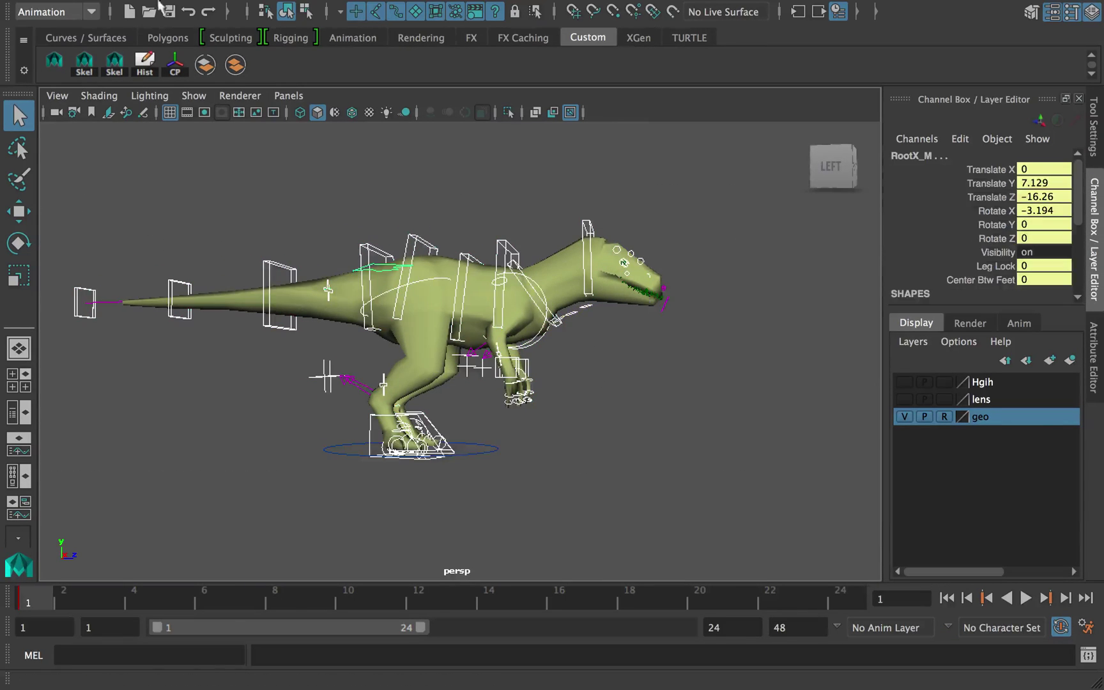
click(185, 8)
mouse_move(211, 340)
click(441, 377)
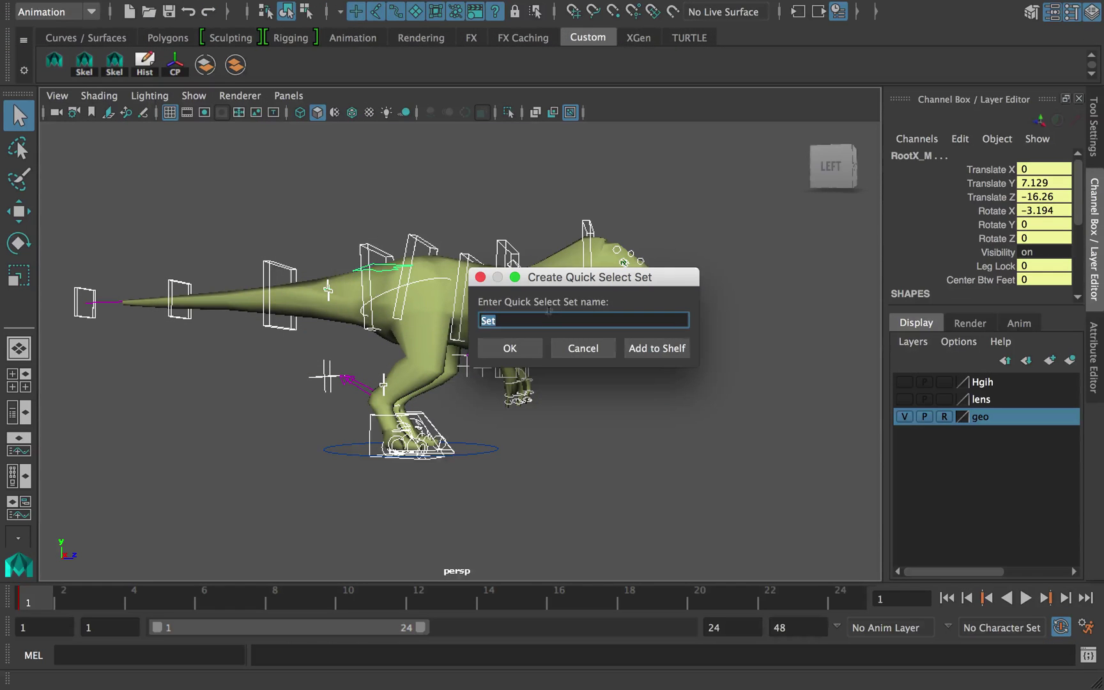
click(641, 344)
alt+drag(641, 345, 587, 343)
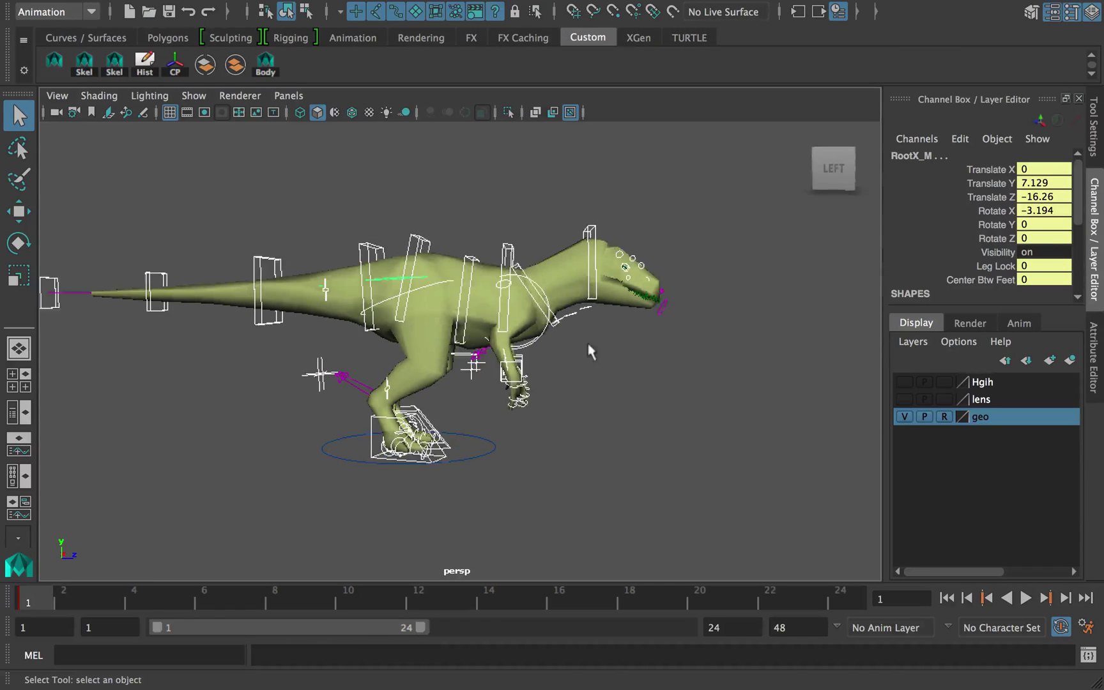
- Test the Body quick select set by selecting the rig controls with it, and clear the selection
click(587, 343)
click(265, 64)
click(678, 368)
alt+drag(664, 369, 529, 374)
- Move the left leg control IKLeg_L forward to about X -13, Z 151 and rotate it about -15.3 in Y
click(401, 391)
alt+right_drag(450, 390, 481, 389)
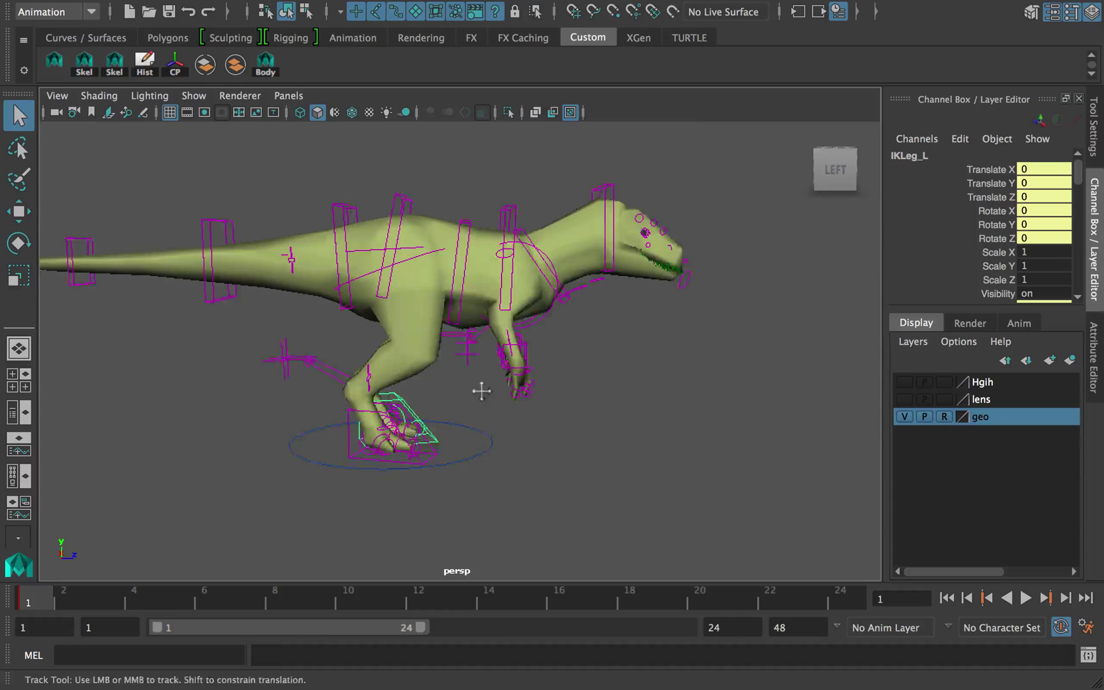
alt+middle_drag(480, 389, 503, 362)
key(w)
alt+drag(480, 369, 561, 397)
key(e)
key(q)
key(w)
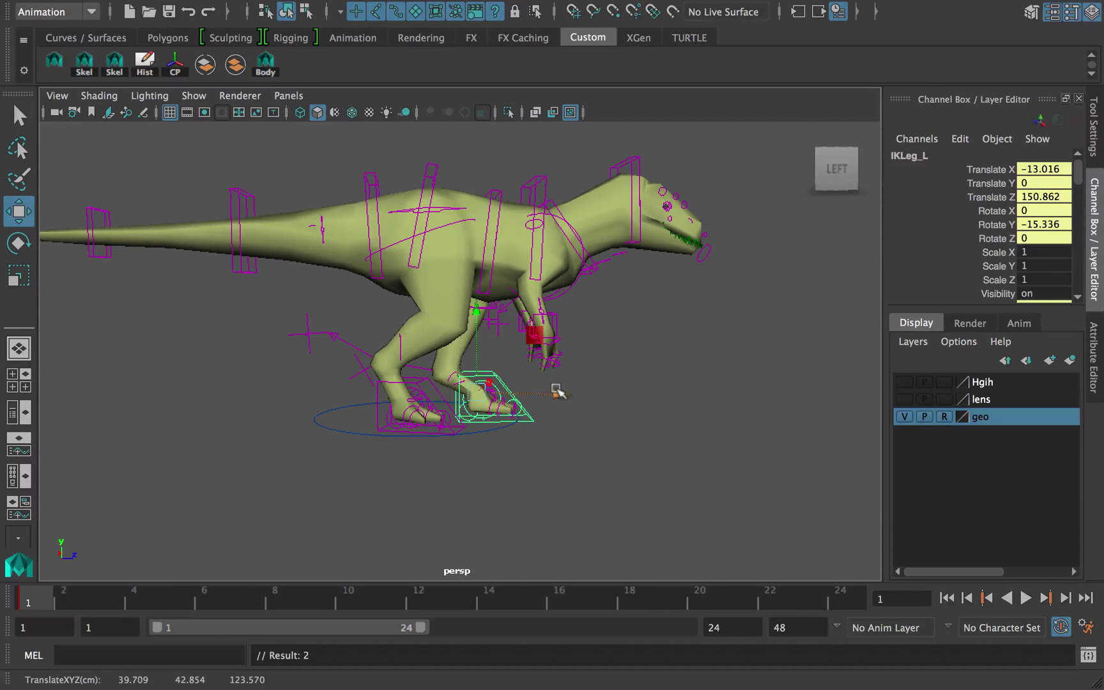
- Lower the root control RootX_M to about 0.44 in Translate Y and -14.5 in Translate Z
click(426, 381)
alt+drag(478, 369, 487, 363)
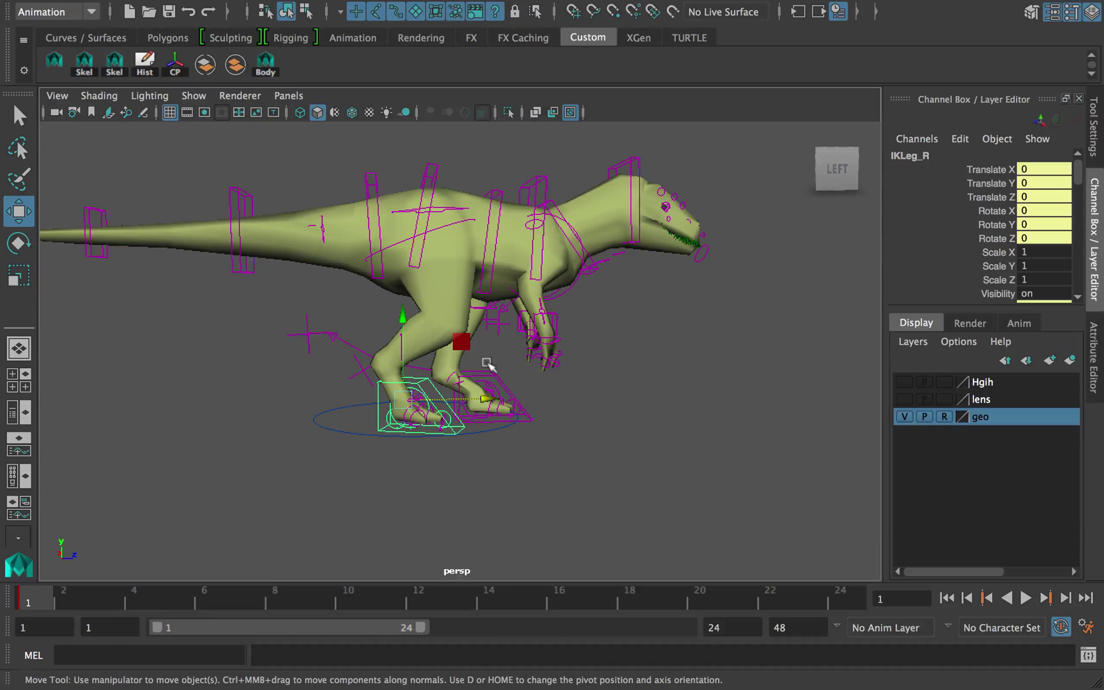
click(462, 209)
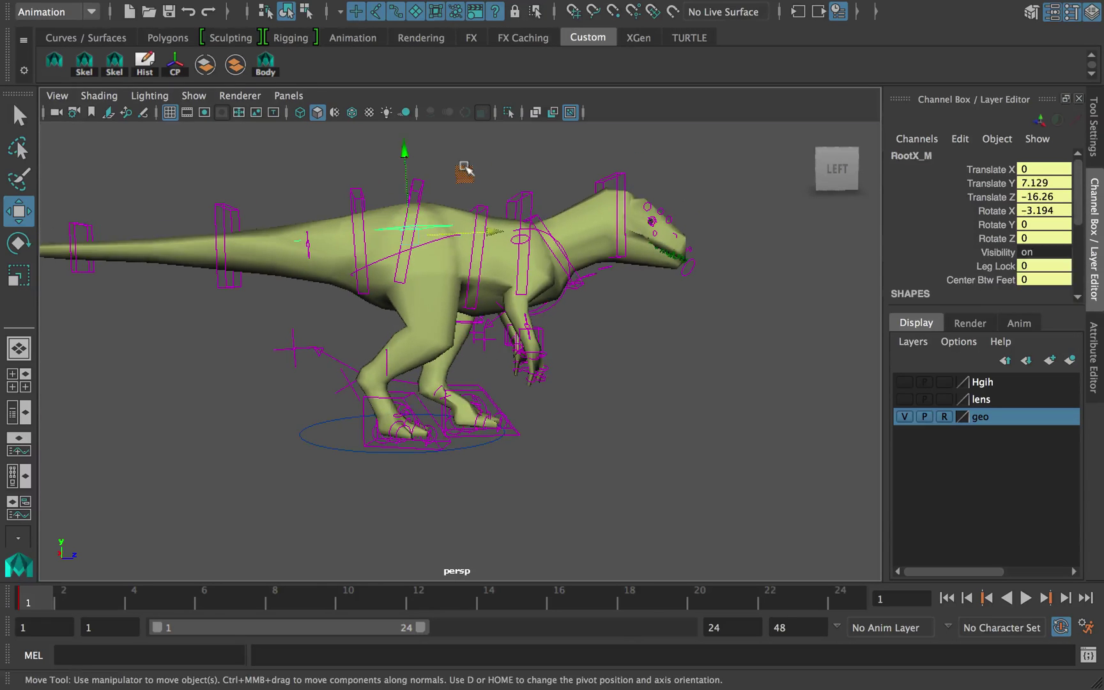
drag(464, 170, 466, 177)
alt+drag(495, 209, 525, 264)
- Set FKIKBlend to 0 on the FKIKSpline_M control
key(q)
click(617, 294)
click(989, 170)
middle_drag(485, 269, 452, 269)
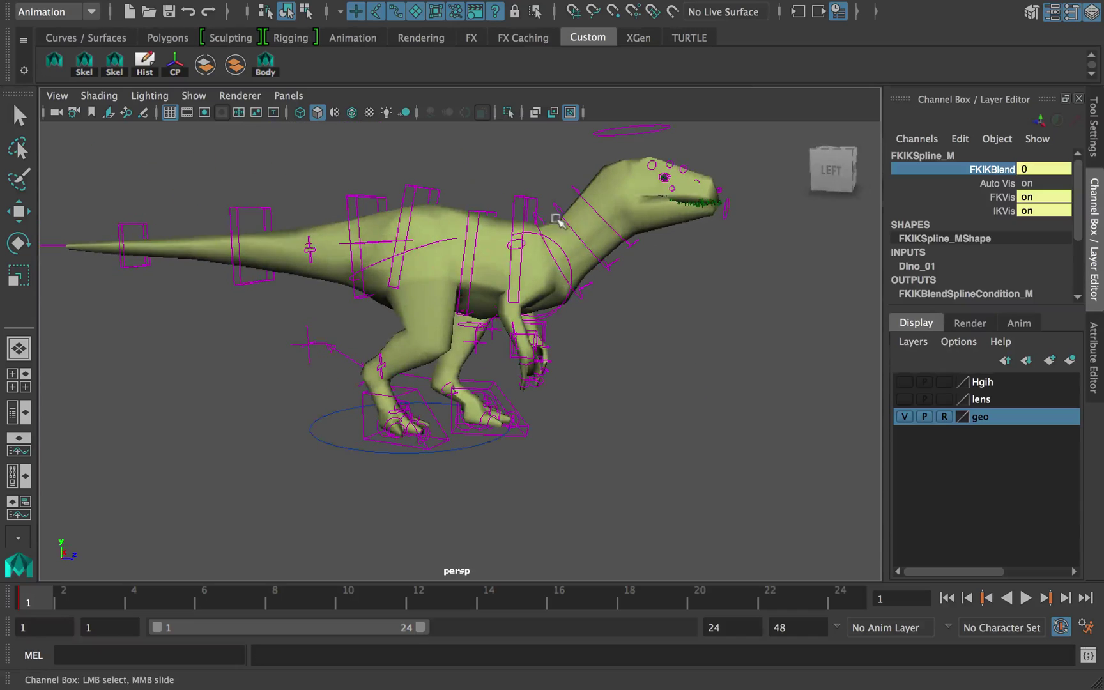
- Rotate the FK neck controls about 16.5 in Z to lower the head, and save the scene
click(555, 219)
key(e)
mouse_move(598, 188)
mouse_down()
mouse_move(623, 211)
mouse_move(614, 202)
mouse_up()
key(q)
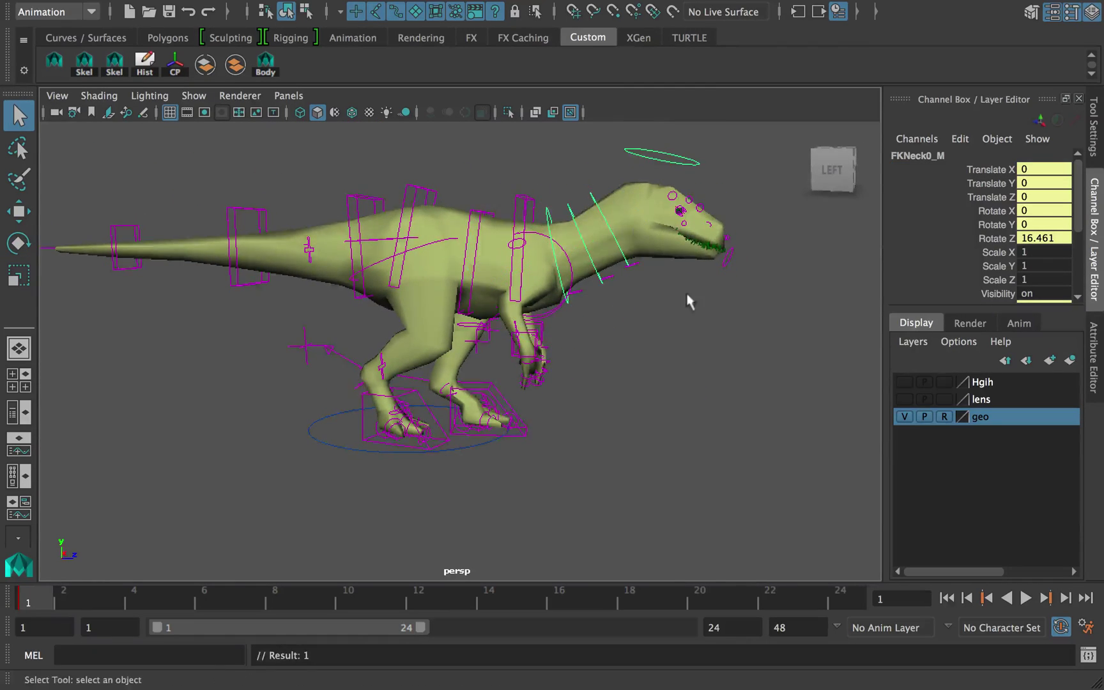
mouse_move(688, 299)
alt+mouse_down()
mouse_move(673, 285)
mouse_move(693, 291)
alt+mouse_up()
key(super+s)
- Lift the right leg control IKLeg_R to about -6.5, 89.8, 63.5 and rotate it about 67.6, 7.8, 15.2
alt+drag(522, 315, 474, 250)
click(441, 422)
alt+drag(477, 370, 563, 389)
key(w)
key(e)
scroll(533, 299, up, 1)
key(w)
drag(544, 394, 520, 394)
alt+drag(564, 390, 377, 412)
key(e)
key(w)
mouse_move(471, 345)
alt+mouse_down()
mouse_move(475, 362)
mouse_move(476, 348)
mouse_move(511, 342)
mouse_move(481, 342)
alt+mouse_up()
key(e)
key(w)
drag(500, 421, 509, 413)
- Lower the root control RootX_M to about -4.6 in Translate Y
alt+middle_drag(534, 368, 535, 383)
alt+right_drag(535, 382, 520, 377)
click(443, 258)
key(e)
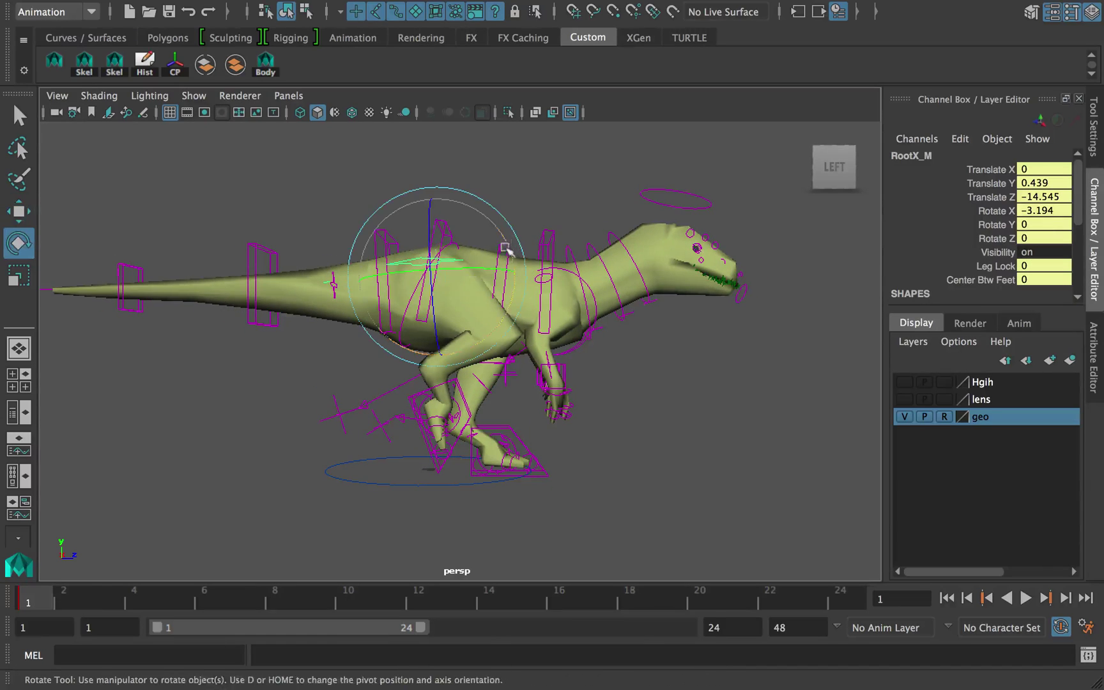
mouse_move(509, 248)
mouse_down()
mouse_move(517, 258)
mouse_move(511, 251)
mouse_up()
key(w)
alt+drag(489, 242, 496, 219)
key(super+z)
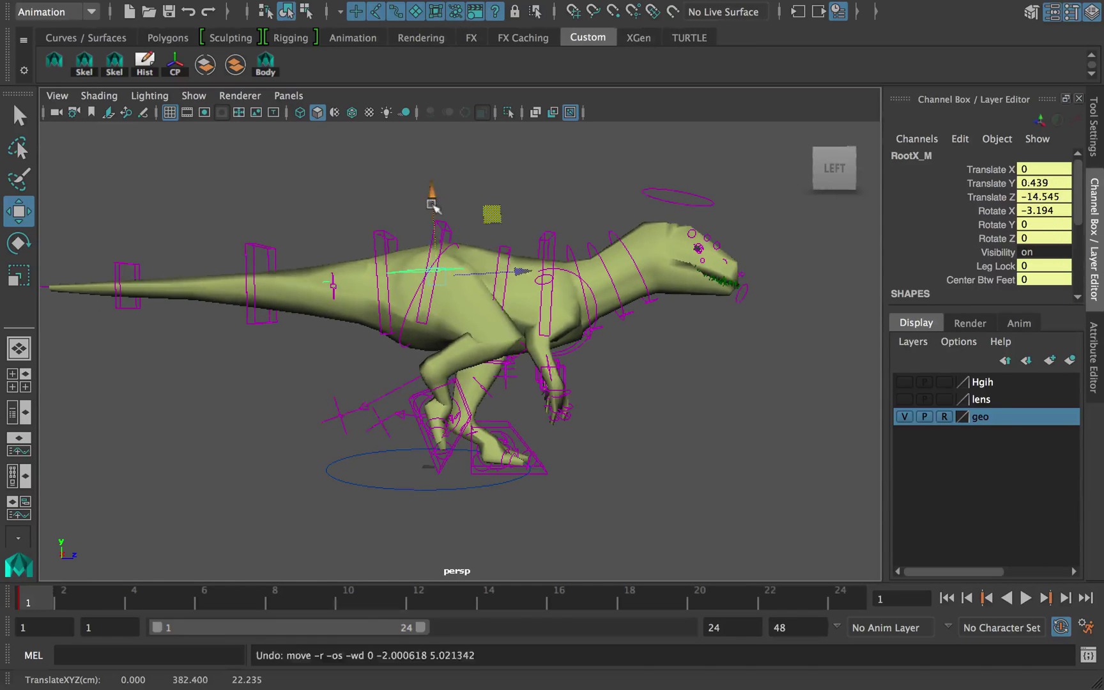
drag(433, 202, 434, 206)
key(ctrl+z)
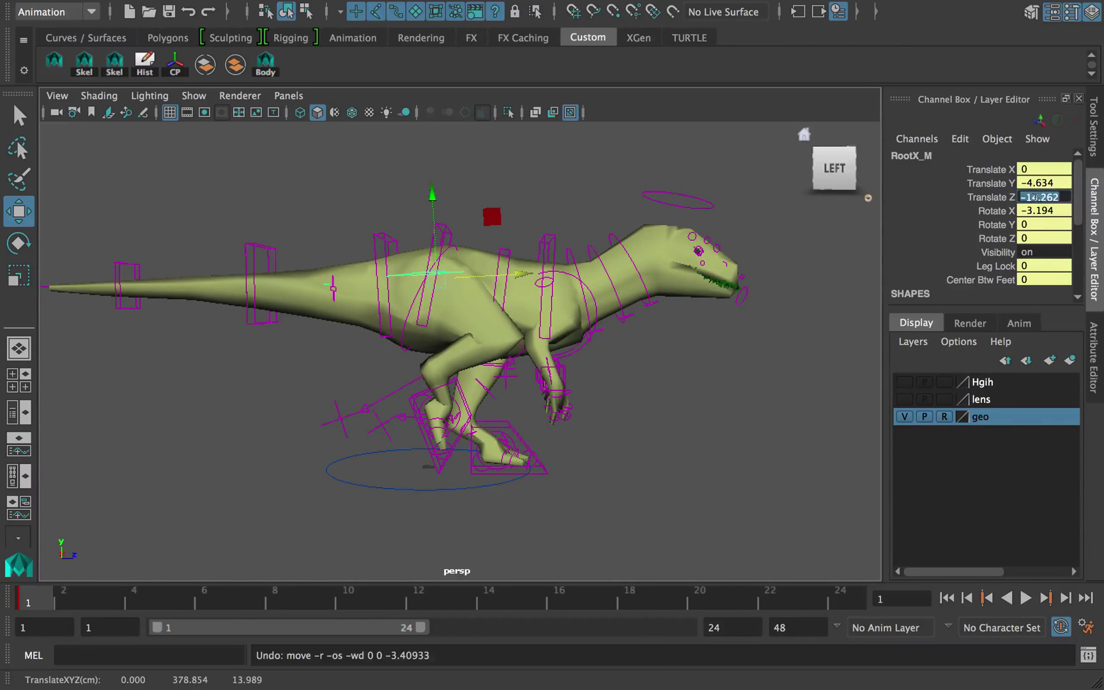
- Set the root control's Translate Z to 0
text(0)
key(Return)
drag(447, 193, 448, 163)
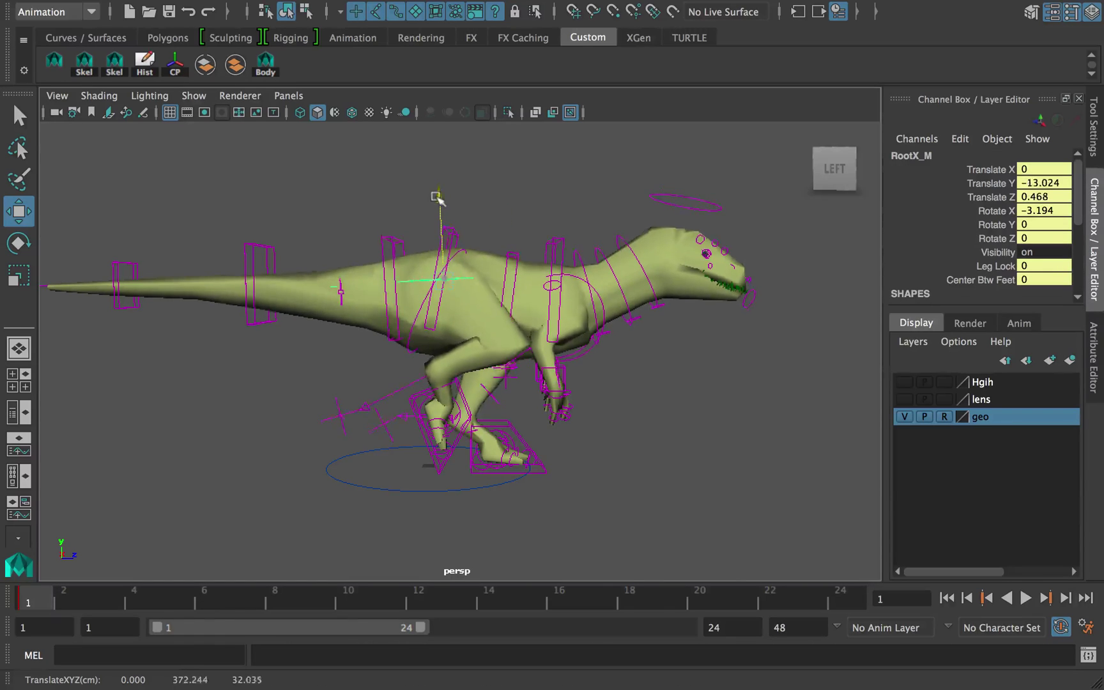
key(ctrl+z)
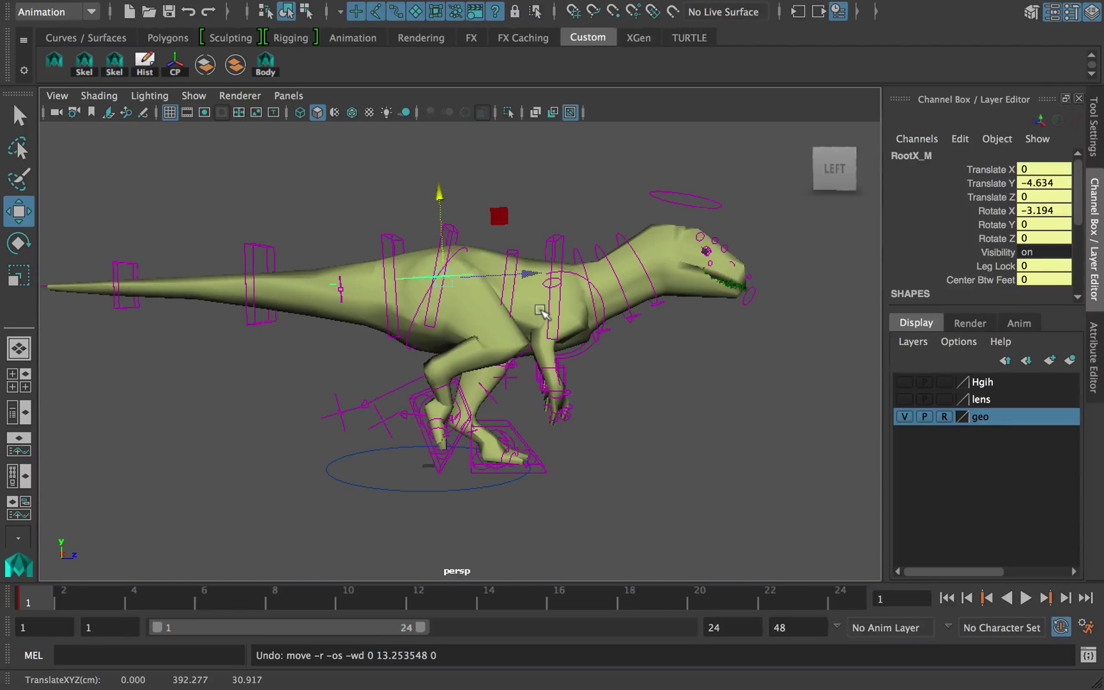
- Clear the selection, make Dino_01 the current character set and key the pose at frame 1
click(548, 242)
key(s)
alt+right_drag(550, 242, 473, 252)
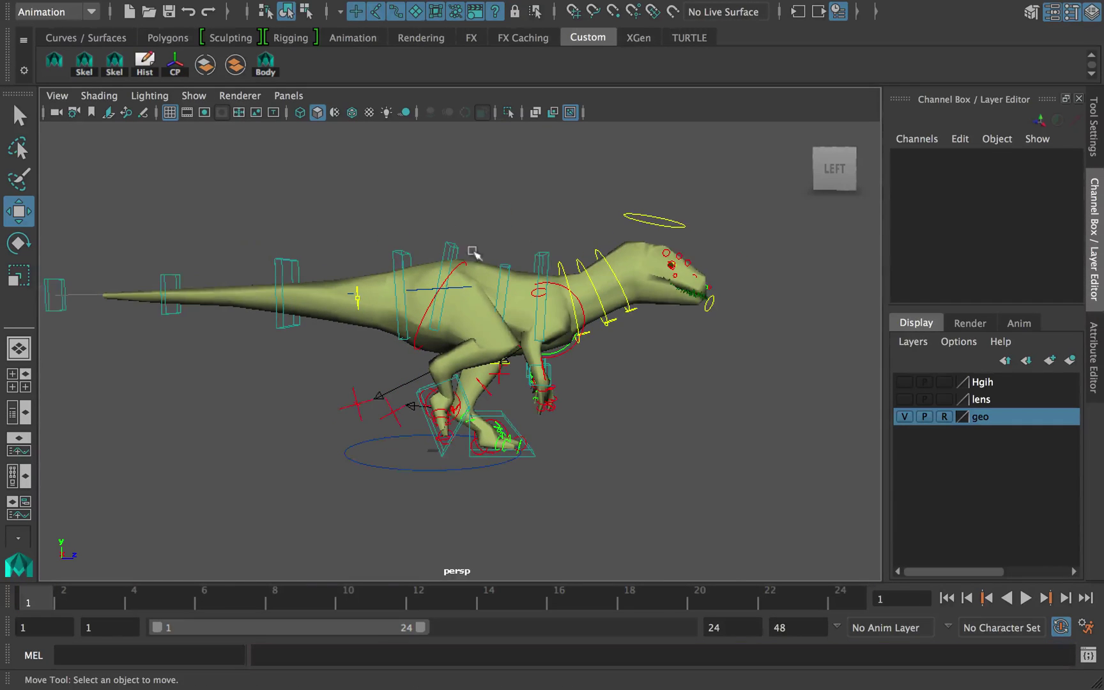
click(949, 626)
click(975, 602)
key(s)
click(451, 248)
key(q)
click(432, 289)
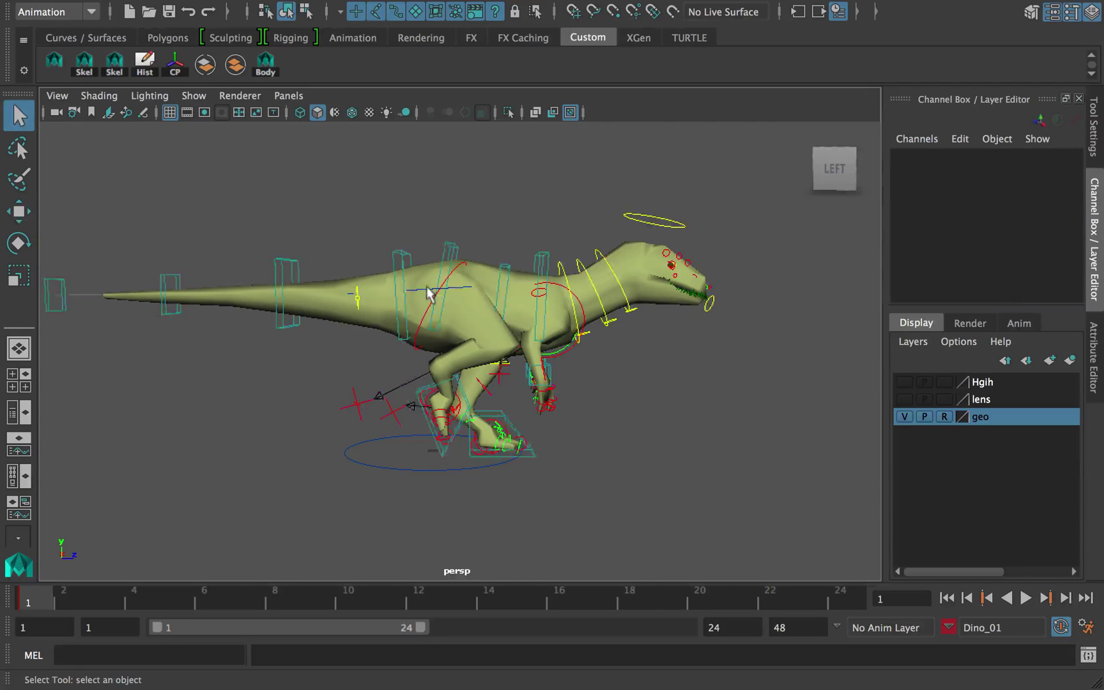
click(428, 289)
key(w)
drag(500, 227, 501, 224)
key(ctrl+z)
- Move the left leg control IKLeg_L back under the body to about 9.8 in X and 67.7 in Z
click(422, 389)
mouse_move(472, 390)
alt+mouse_down()
mouse_move(643, 378)
mouse_move(463, 385)
alt+mouse_up()
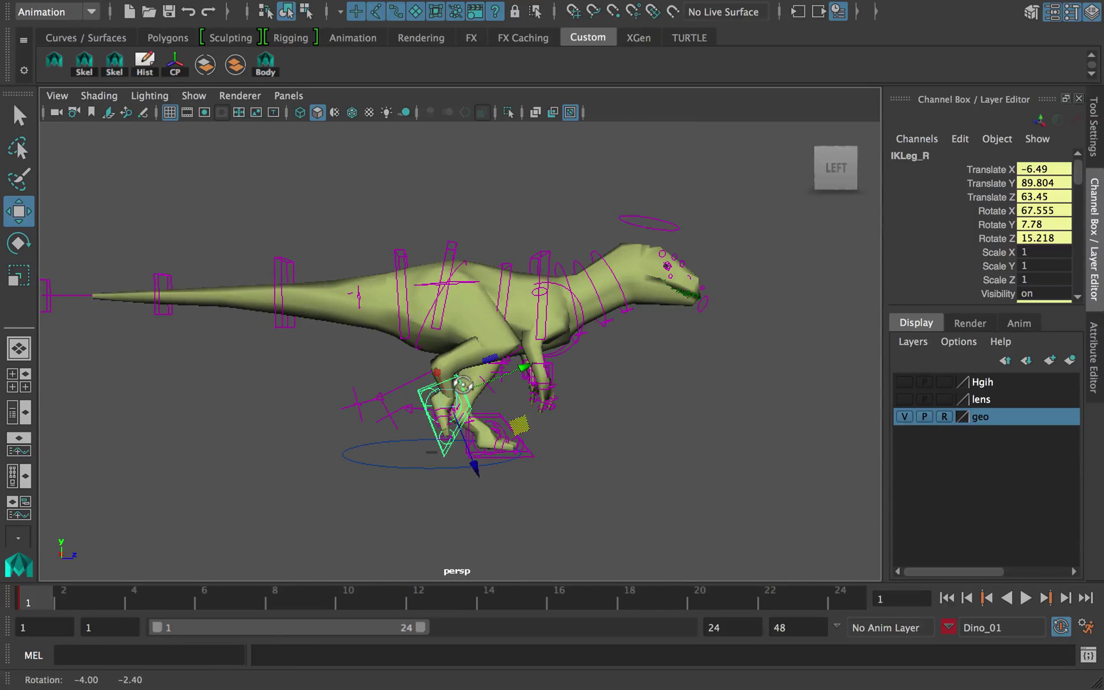
click(501, 415)
alt+middle_drag(519, 397, 531, 384)
alt+right_drag(530, 384, 544, 380)
drag(578, 419, 543, 423)
alt+drag(577, 416, 551, 414)
alt+middle_drag(549, 416, 541, 418)
alt+drag(545, 393, 556, 398)
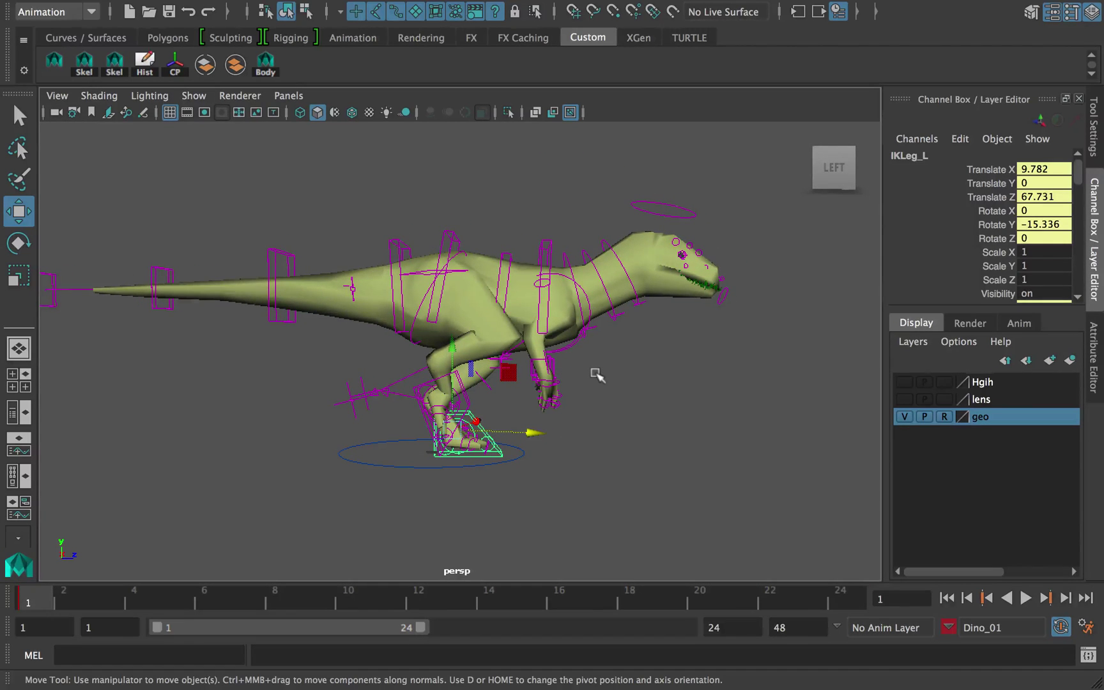
alt+drag(554, 362, 566, 362)
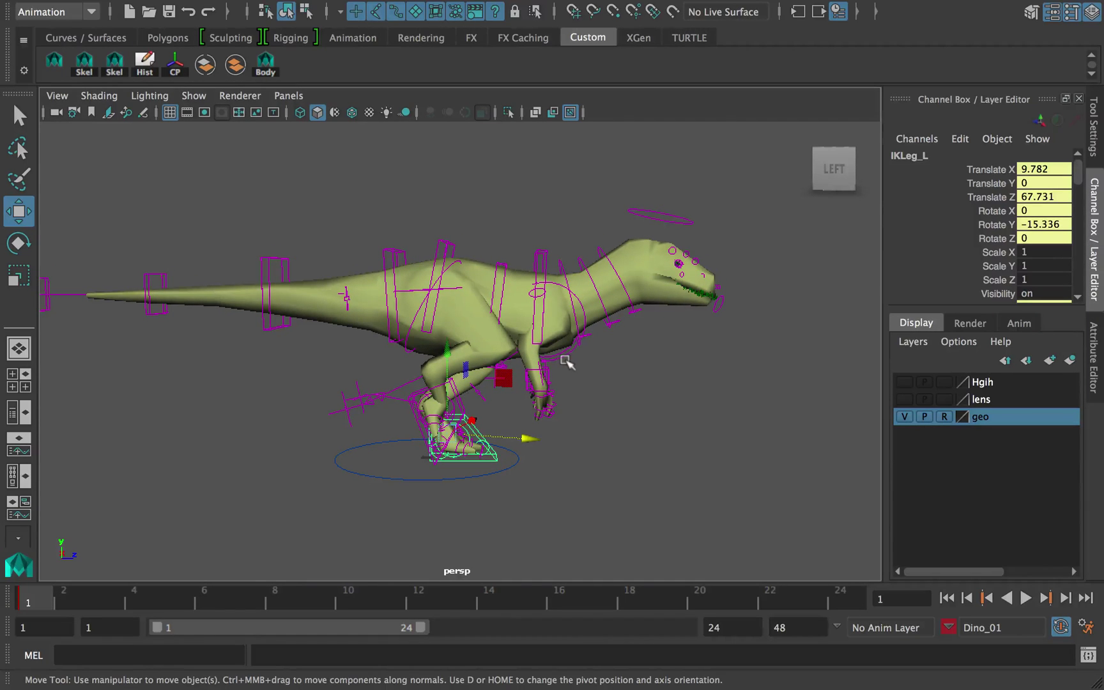
- Clear the selection and key the Dino_01 pose at frames 1 and 24
key(q)
click(451, 391)
alt+drag(451, 391, 506, 481)
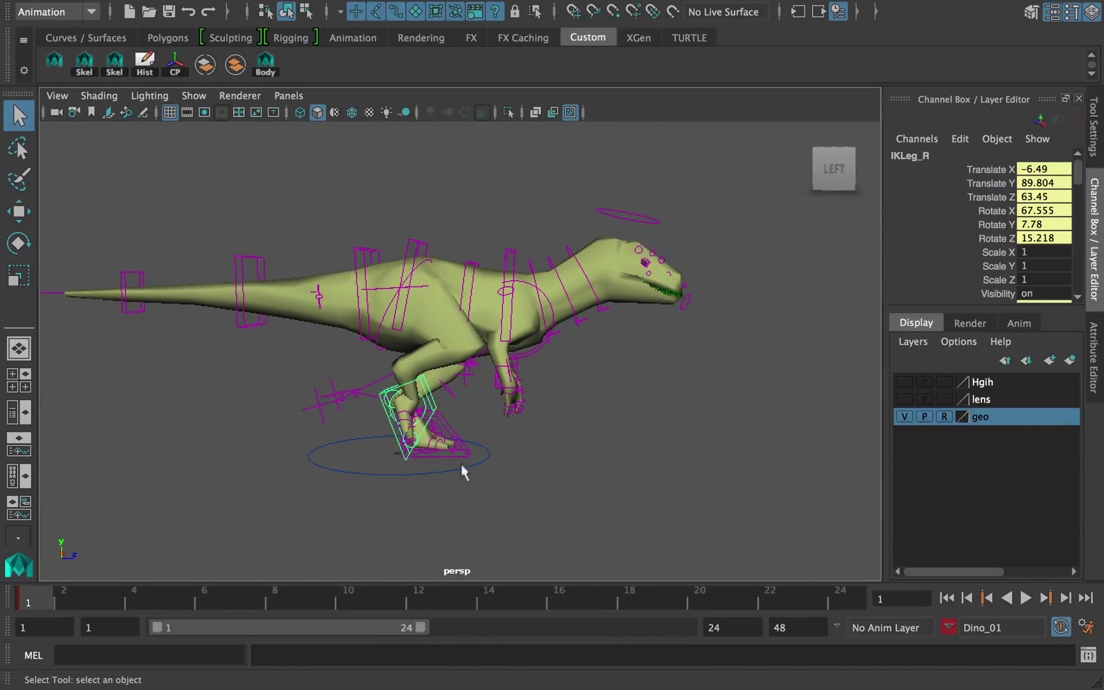
click(175, 543)
drag(192, 601, 35, 597)
key(s)
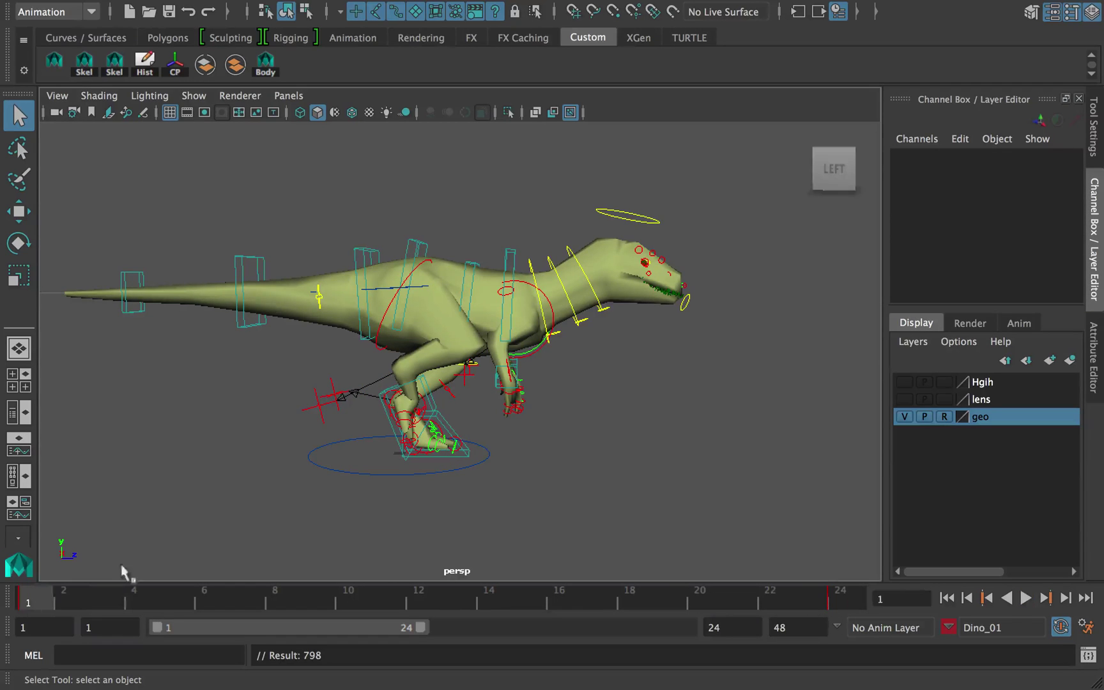
- Select the right leg control, play back the animation and return to frame 1
click(436, 422)
key(w)
key(alt+v)
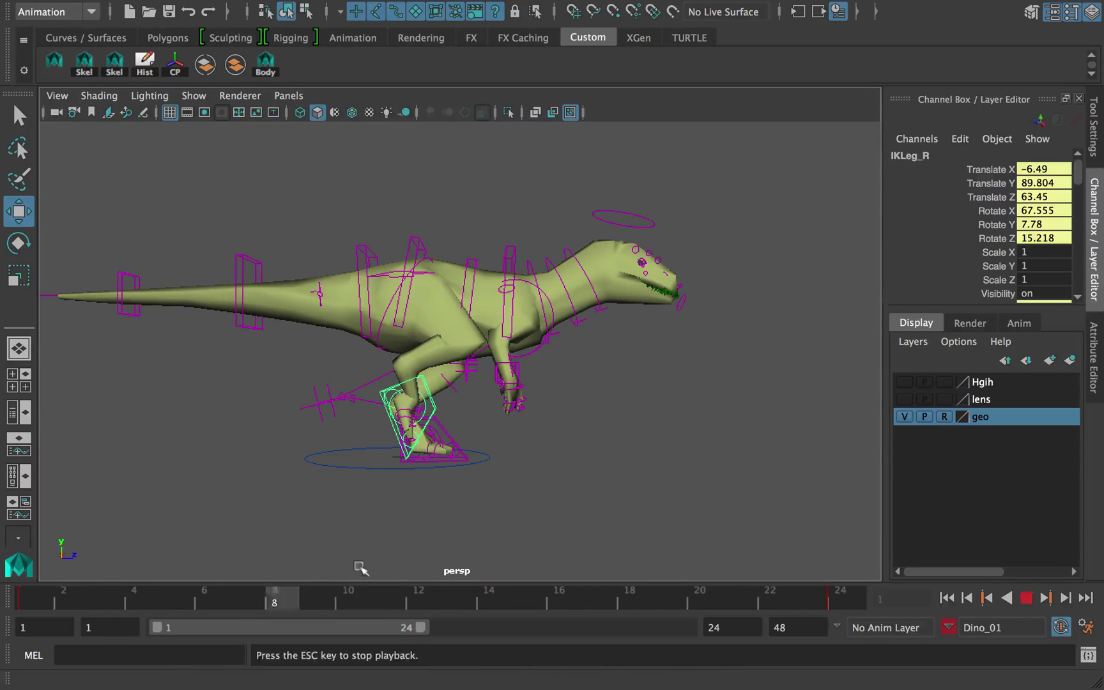
drag(321, 604, 38, 600)
- Extend the playback range to frame 30, move the frame 24 key to frame 30 and play the animation
drag(423, 632, 496, 633)
shift+drag(661, 600, 840, 603)
key(alt+v)
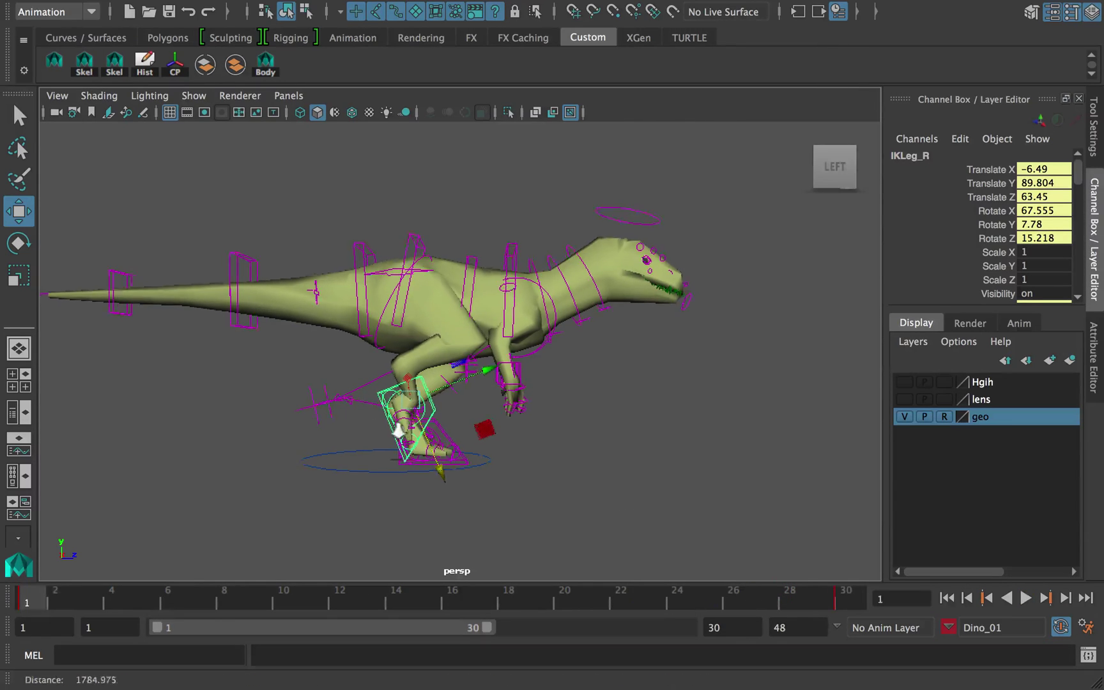
mouse_move(47, 590)
mouse_down()
mouse_move(195, 591)
mouse_move(46, 600)
mouse_up()
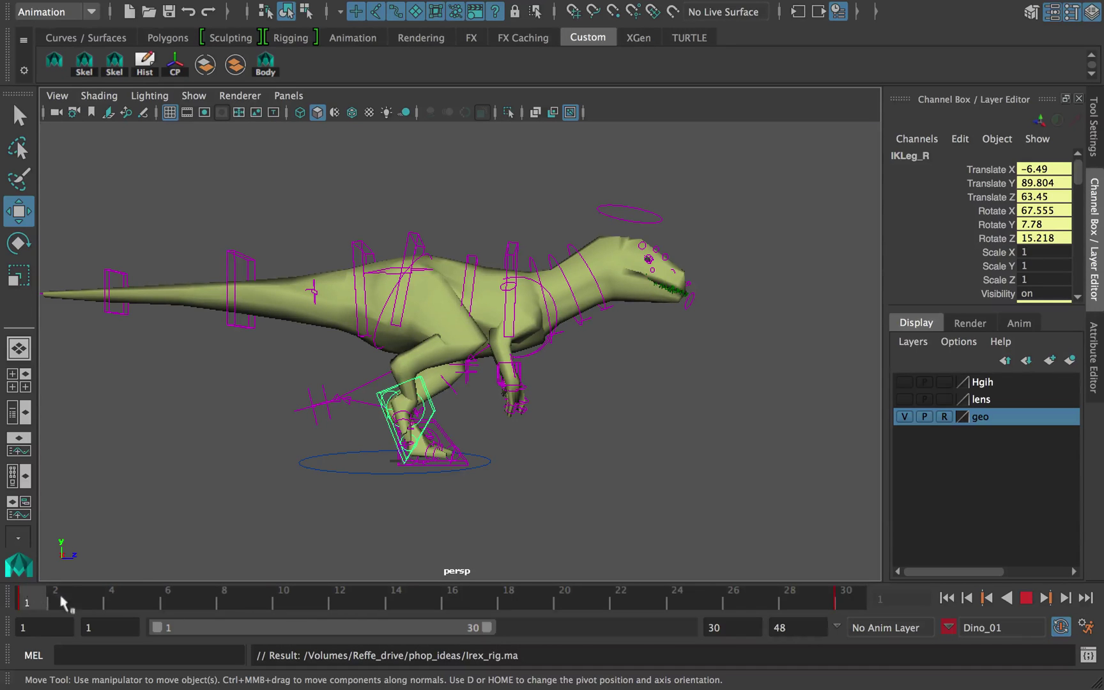
- At frame 14, move the right leg control IKLeg_R forward to about Z 256 and set its Rotate X to 0
drag(485, 429, 576, 435)
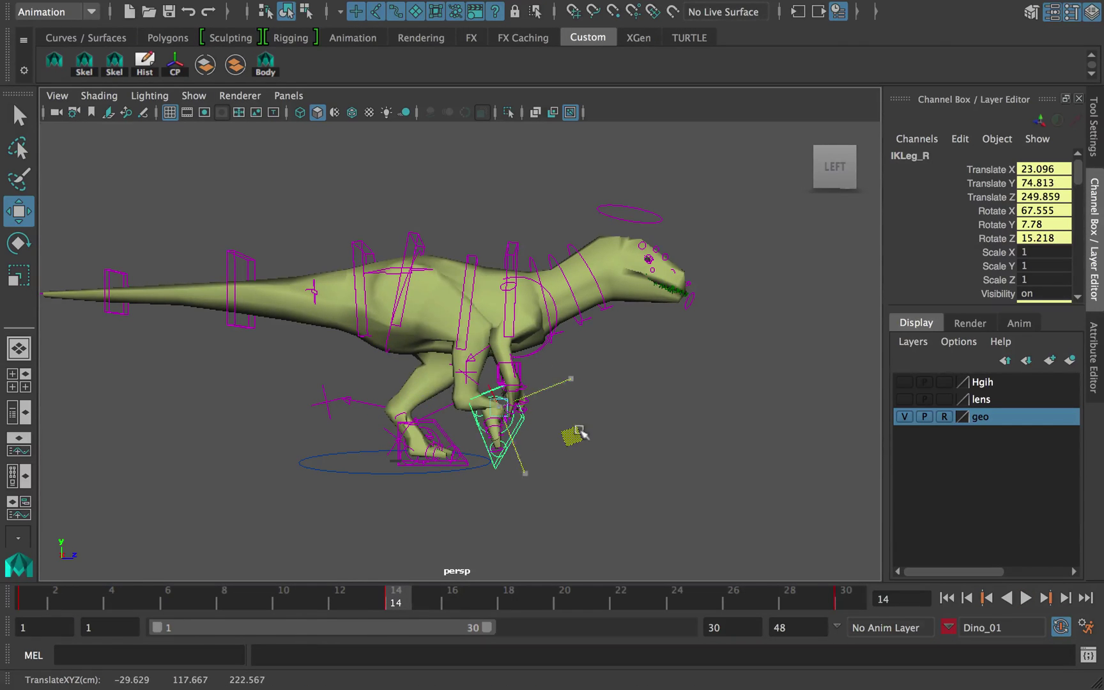
key(e)
mouse_move(559, 360)
mouse_down()
mouse_move(535, 338)
mouse_move(558, 362)
mouse_up()
click(1047, 210)
text(0)
key(Return)
key(w)
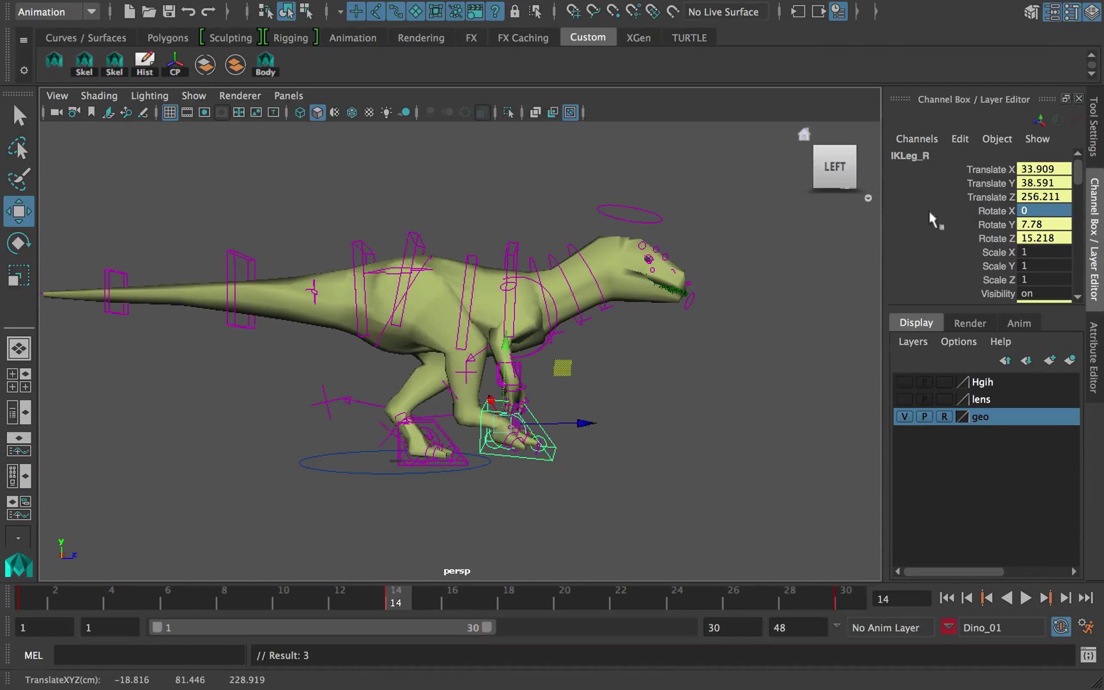
- Set the right leg control's Translate Y and Rotate Z to 0
click(1044, 183)
text(0)
key(Return)
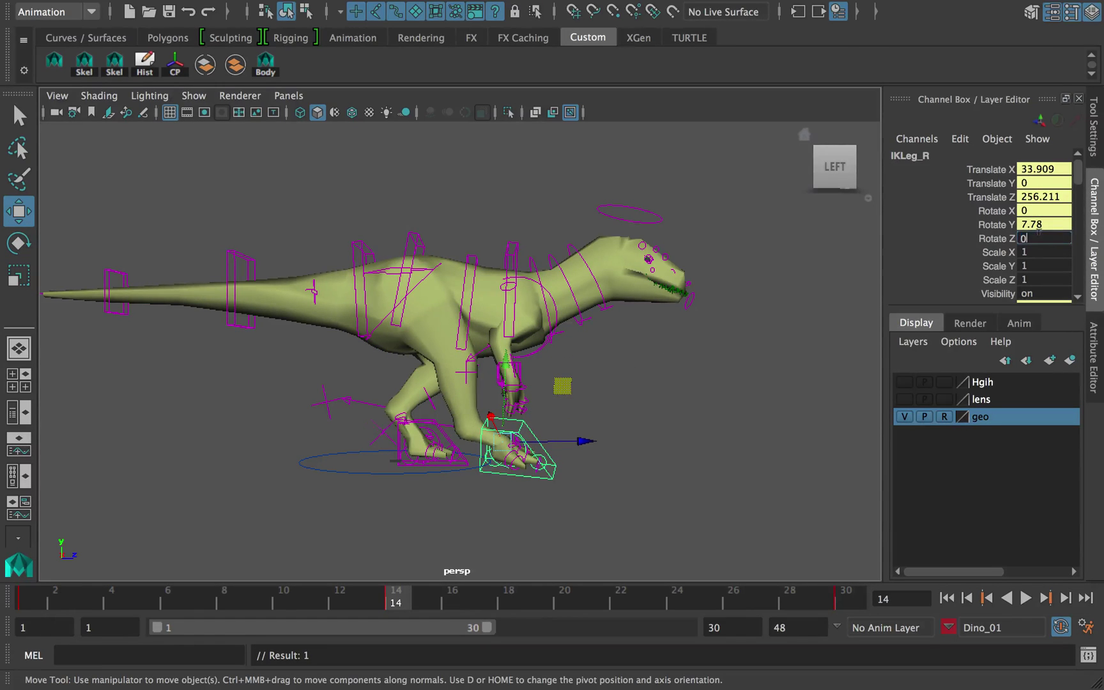
key(Return)
- Slide the right leg control back to about 30.6 in Translate X and 232 in Translate Z
drag(562, 385, 565, 388)
key(ctrl+z)
drag(505, 360, 505, 361)
key(ctrl+z)
mouse_move(579, 437)
mouse_down()
mouse_move(588, 437)
mouse_move(566, 436)
mouse_up()
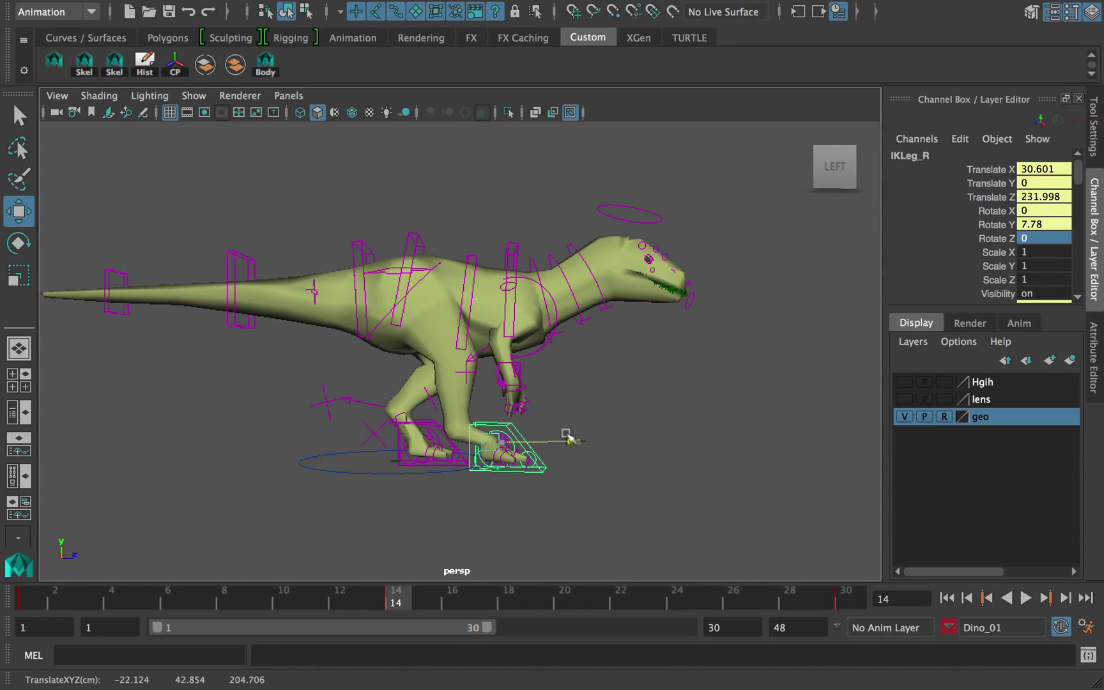
- At frame 14, slide the left leg control IKLeg_L back to about 53.8 in X and -92.7 in Z
key(q)
click(447, 430)
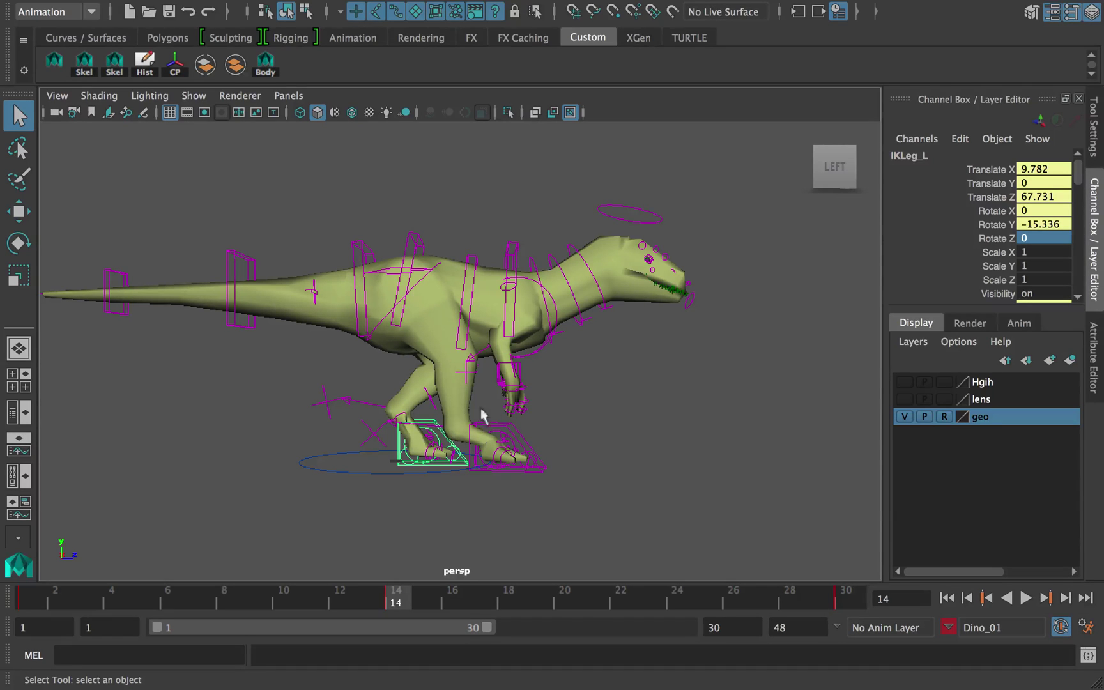
key(w)
alt+middle_drag(509, 409, 527, 404)
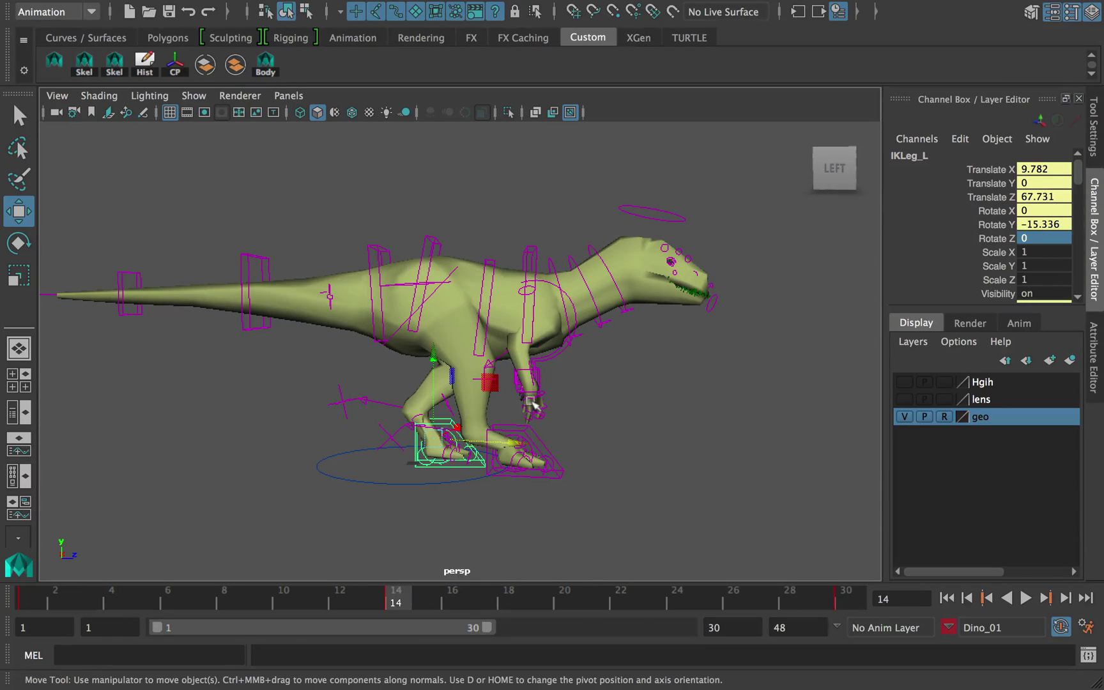
drag(514, 442, 444, 448)
- Play back and scrub the animation between frames 1, 14 and 30 to check both leg poses
key(alt+v)
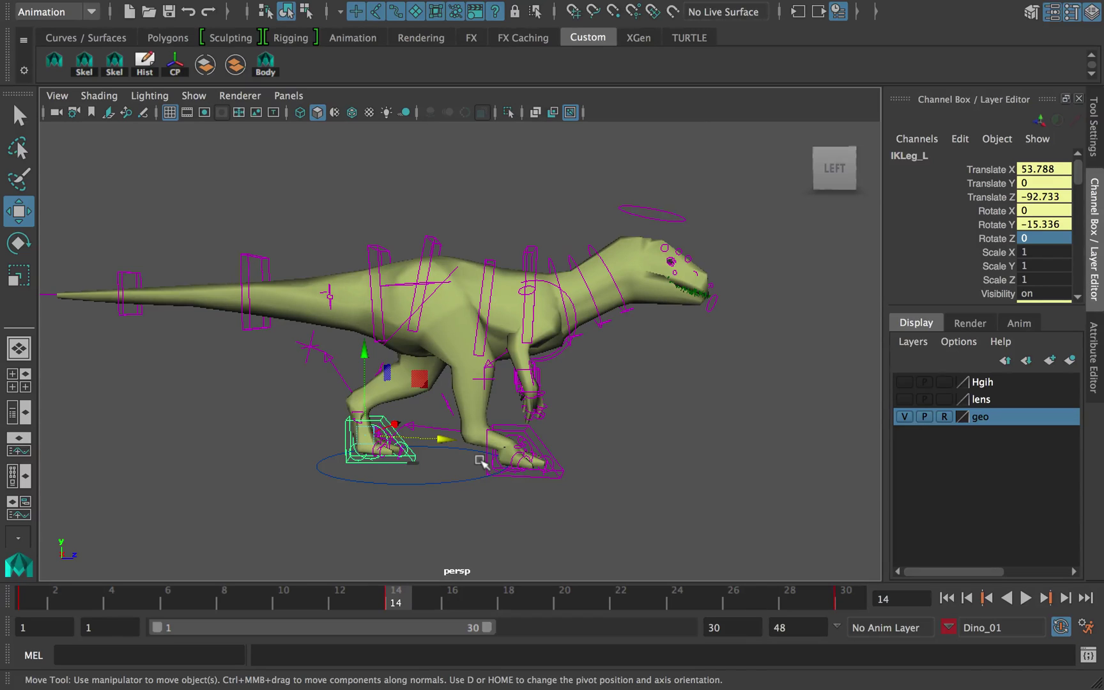
key(alt+v)
drag(503, 591, 398, 589)
click(515, 422)
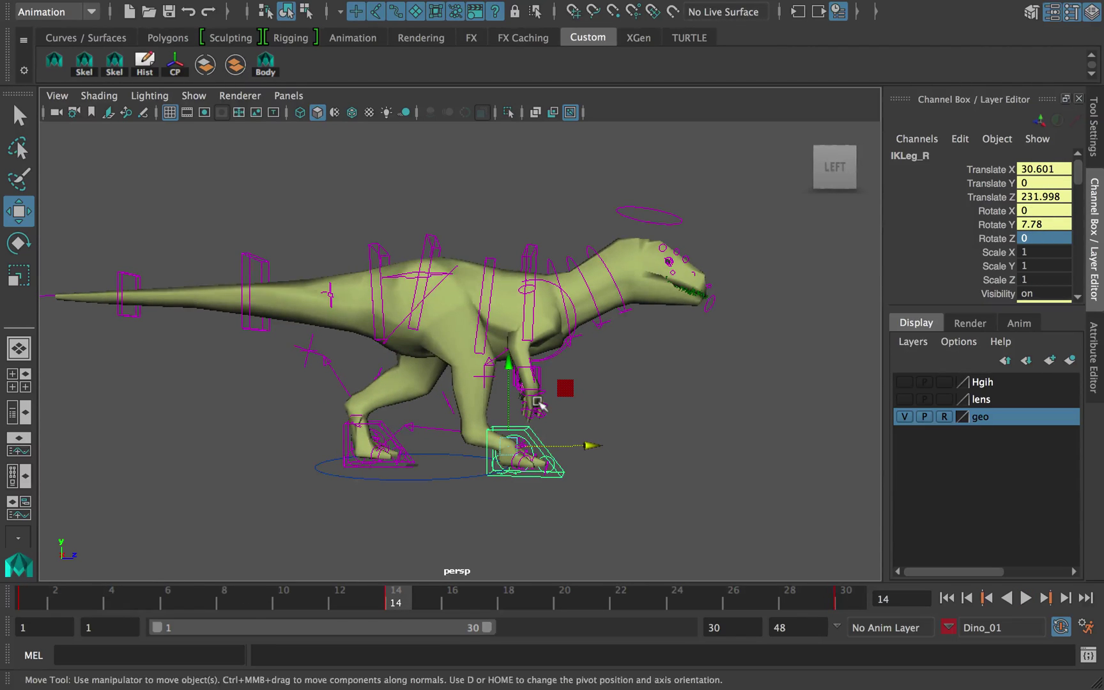
key(alt+v)
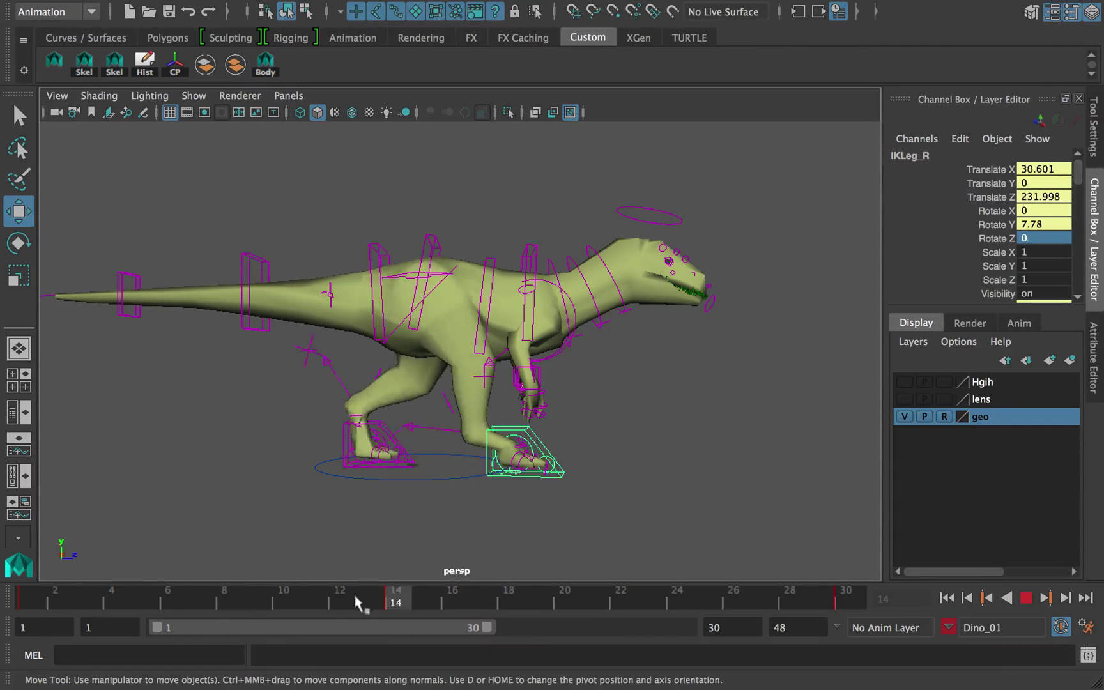
click(389, 600)
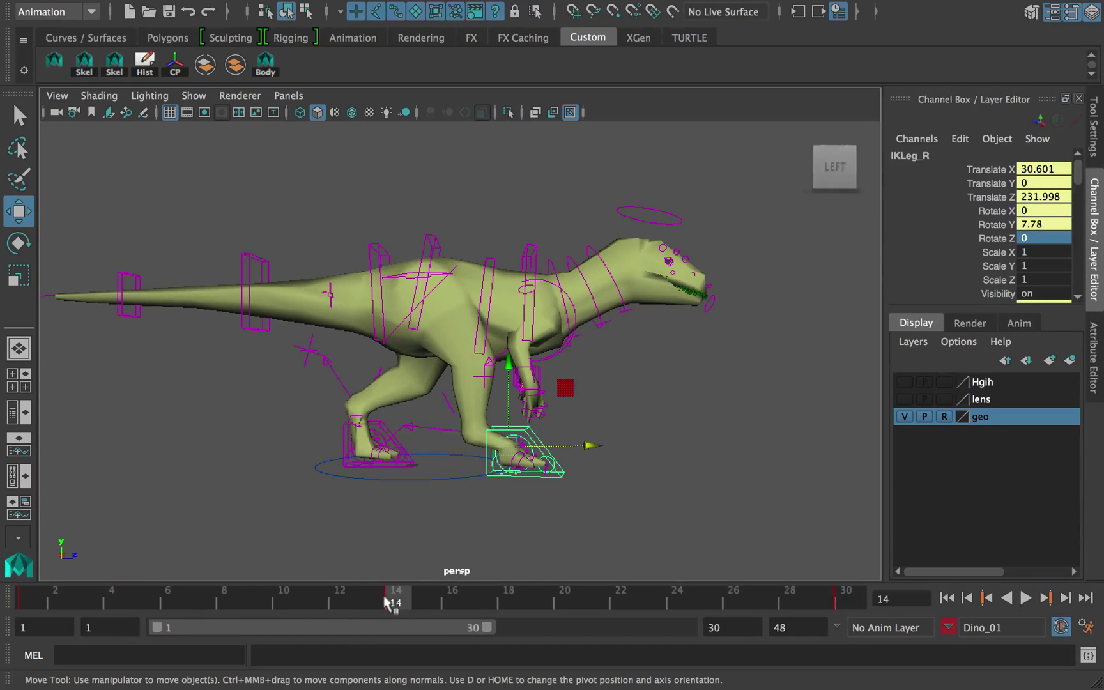
drag(390, 599, 29, 599)
click(838, 599)
key(alt+v)
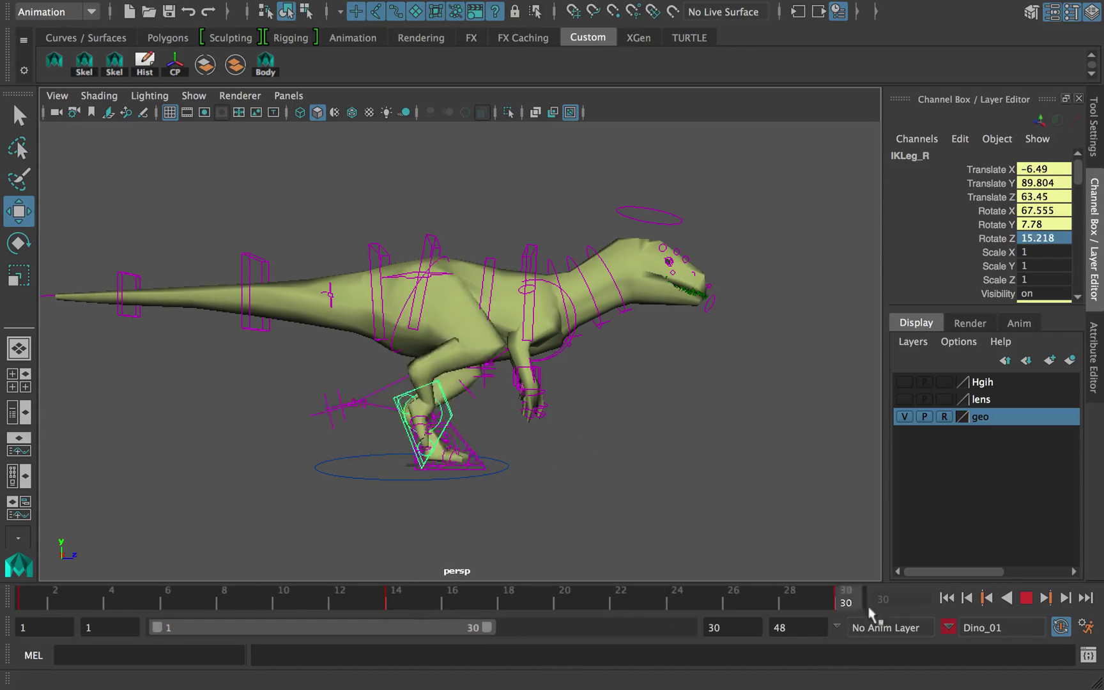
click(403, 597)
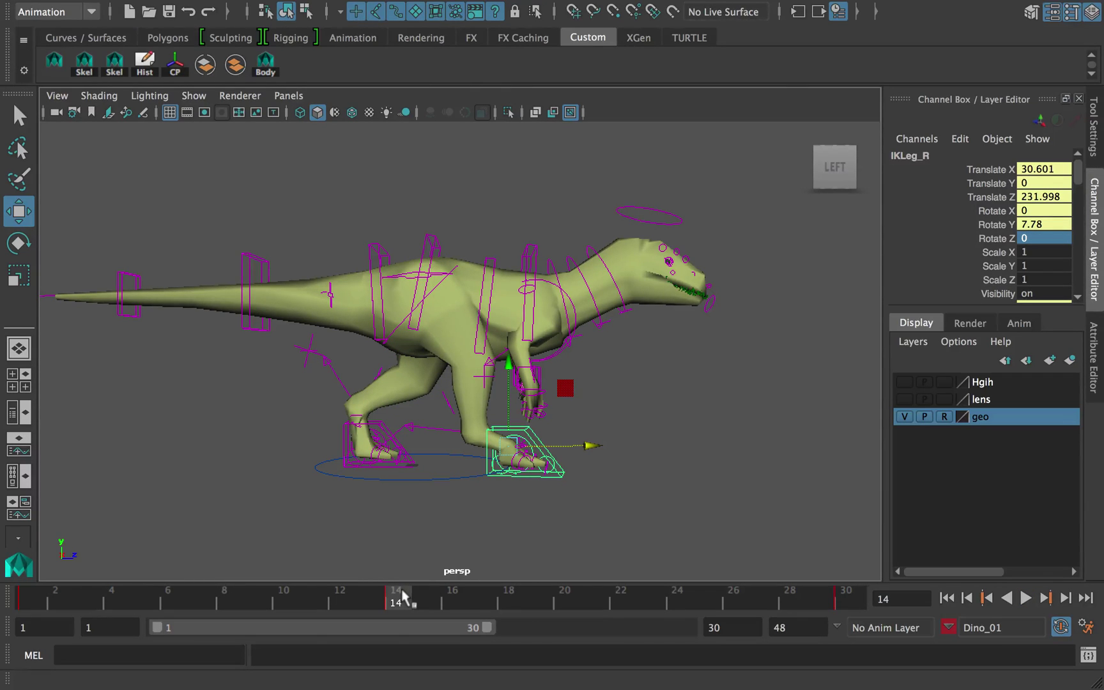
click(386, 426)
key(q)
click(382, 427)
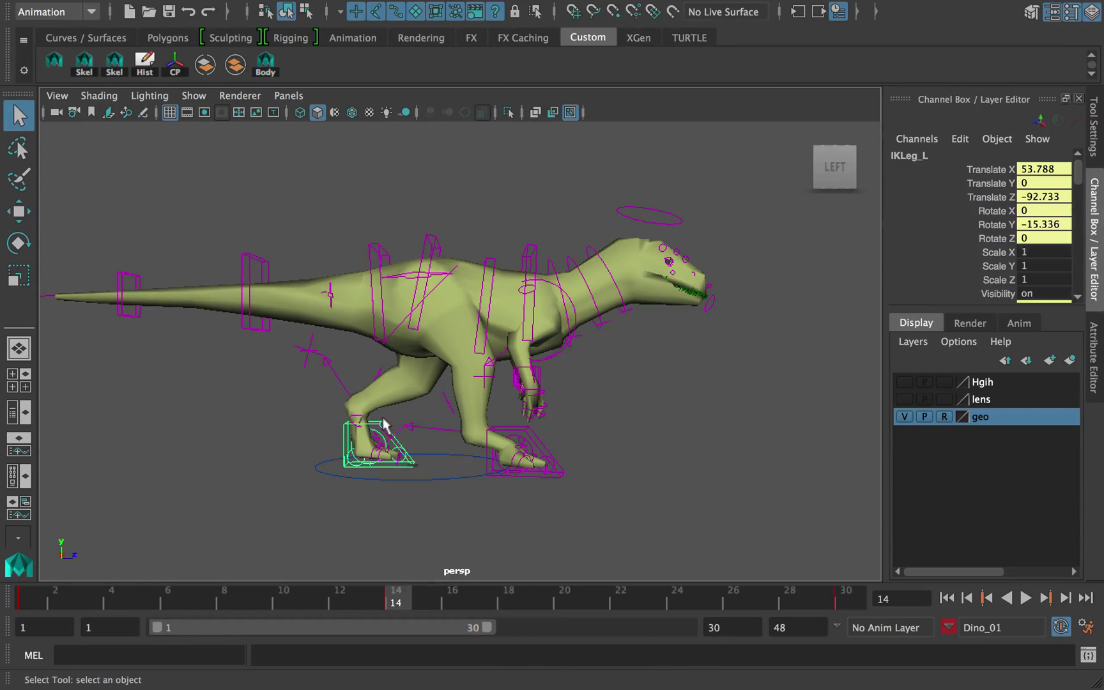
key(w)
drag(406, 598, 473, 599)
key(alt+v)
drag(444, 442, 434, 444)
key(ctrl+z)
- Copy the frame 14 pose to frame 16 and key the Dino_01 character set there
click(395, 595)
middle_drag(395, 596, 449, 596)
key(s)
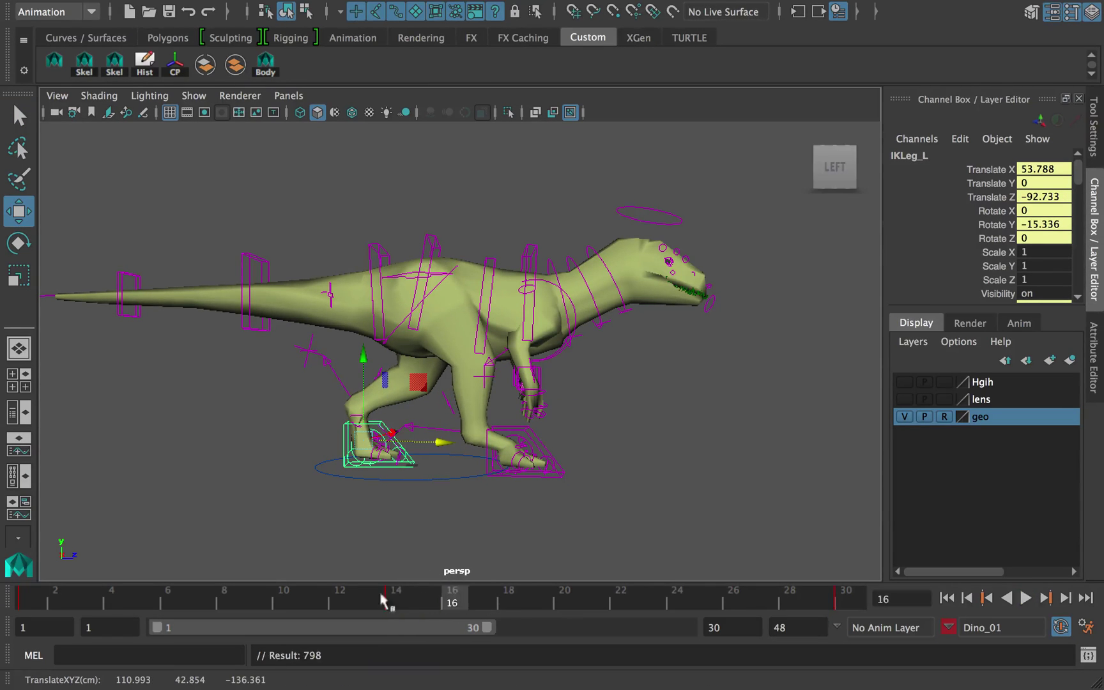
- At frame 16, slide the left leg control back to about 59.6 in Translate X and -114 in Translate Z
drag(387, 596, 458, 592)
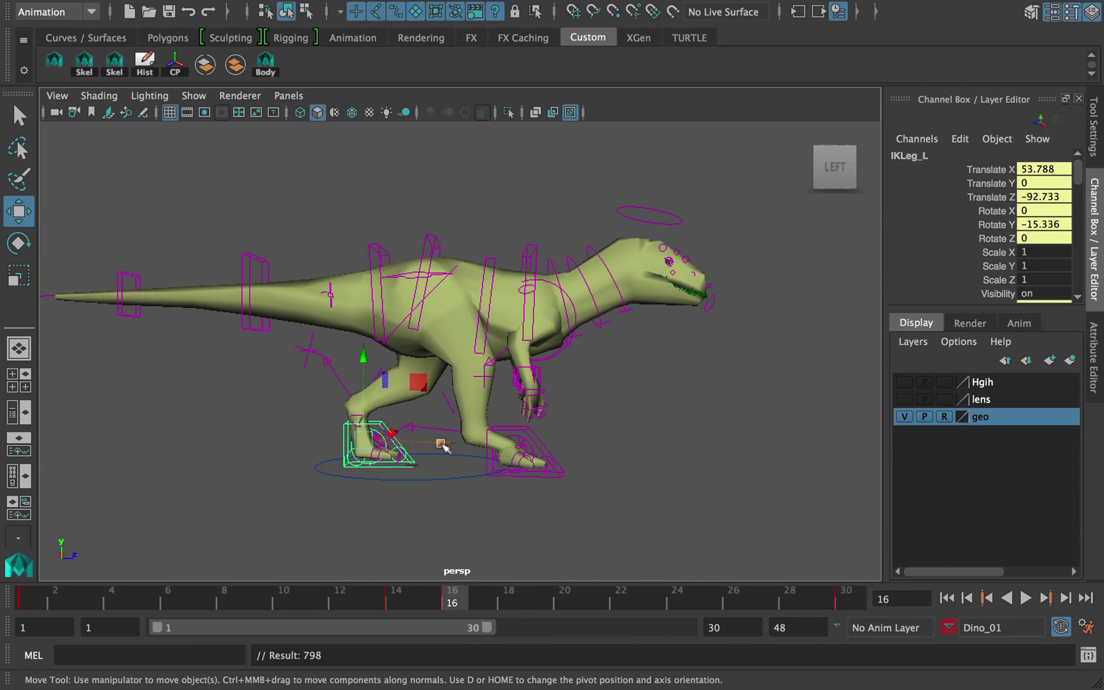
drag(441, 445, 431, 446)
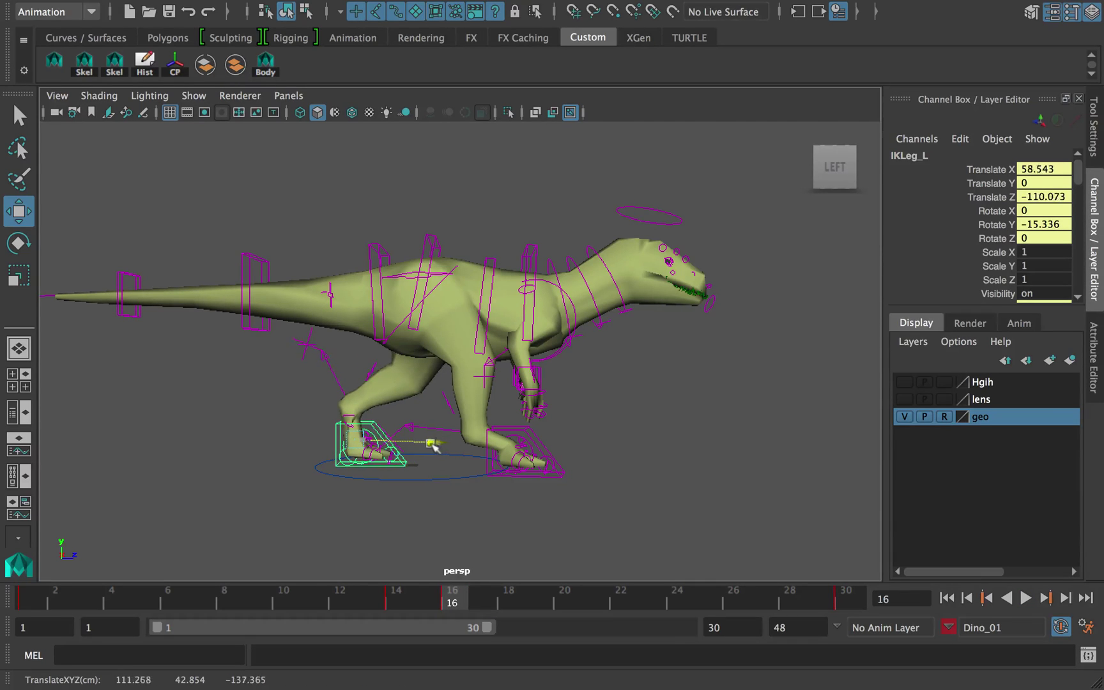
key(alt+v)
click(454, 601)
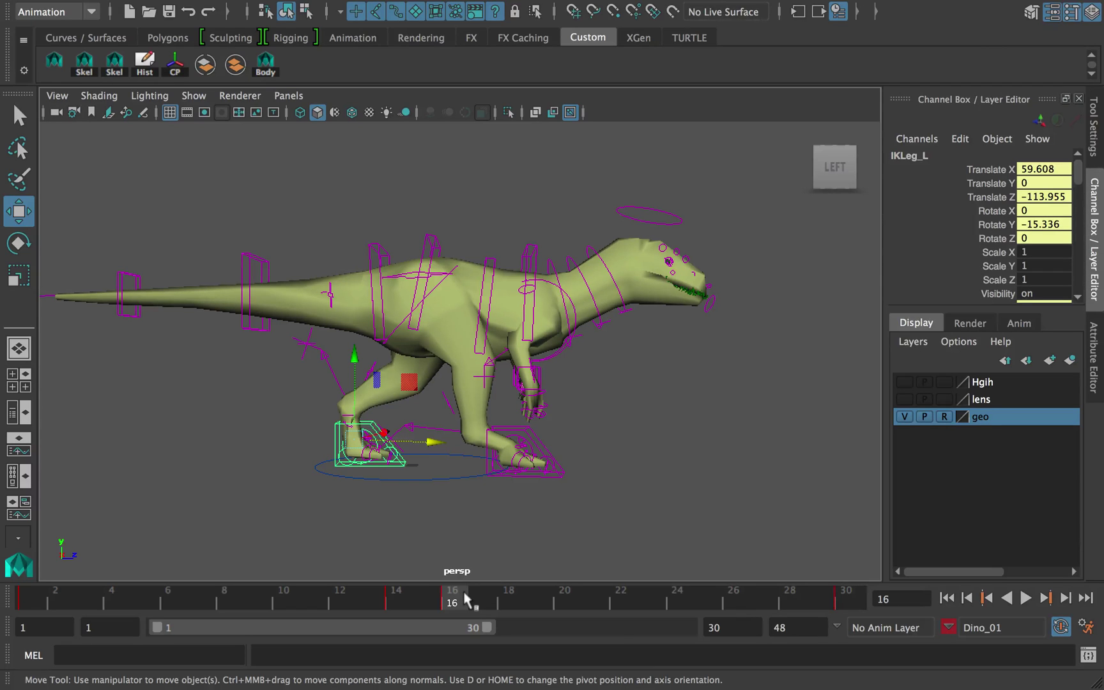
- Copy the frame 16 pose to frame 22 and slide the right leg control back under the body to about 6.4 in Translate X
drag(452, 601, 621, 600)
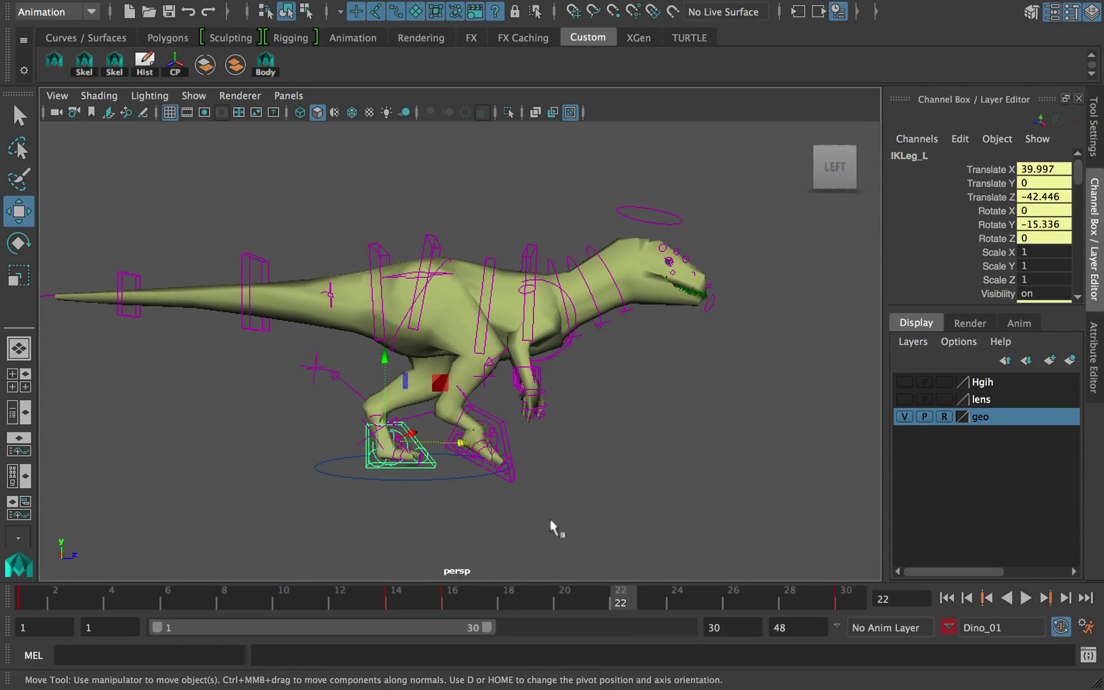
click(498, 417)
click(456, 597)
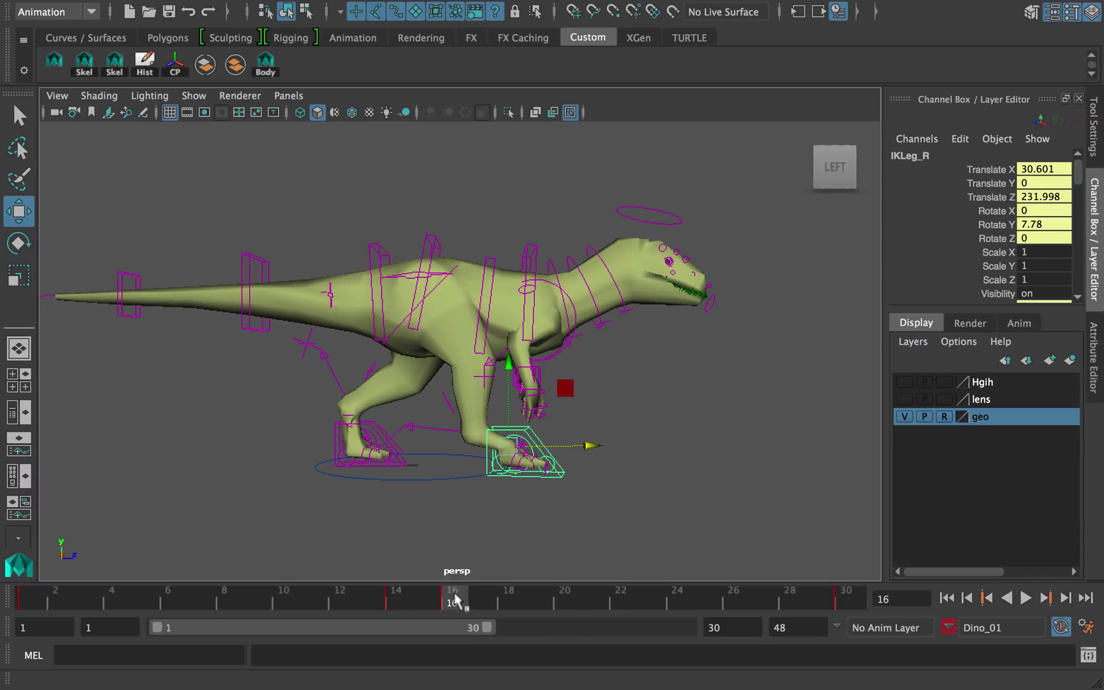
drag(456, 597, 619, 598)
drag(585, 446, 494, 487)
click(397, 602)
click(614, 598)
click(32, 600)
click(613, 599)
- Copy the left leg control's frame 1 Translate Z of 67.731 to the right leg control at frame 22
scroll(483, 470, up, 4)
mouse_move(474, 455)
alt+mouse_down()
mouse_move(437, 455)
mouse_move(518, 455)
mouse_move(475, 457)
alt+mouse_up()
alt+middle_drag(468, 467, 468, 446)
key(alt+shift+v)
alt+drag(397, 459, 466, 446)
click(454, 436)
drag(500, 453, 493, 452)
key(ctrl+z)
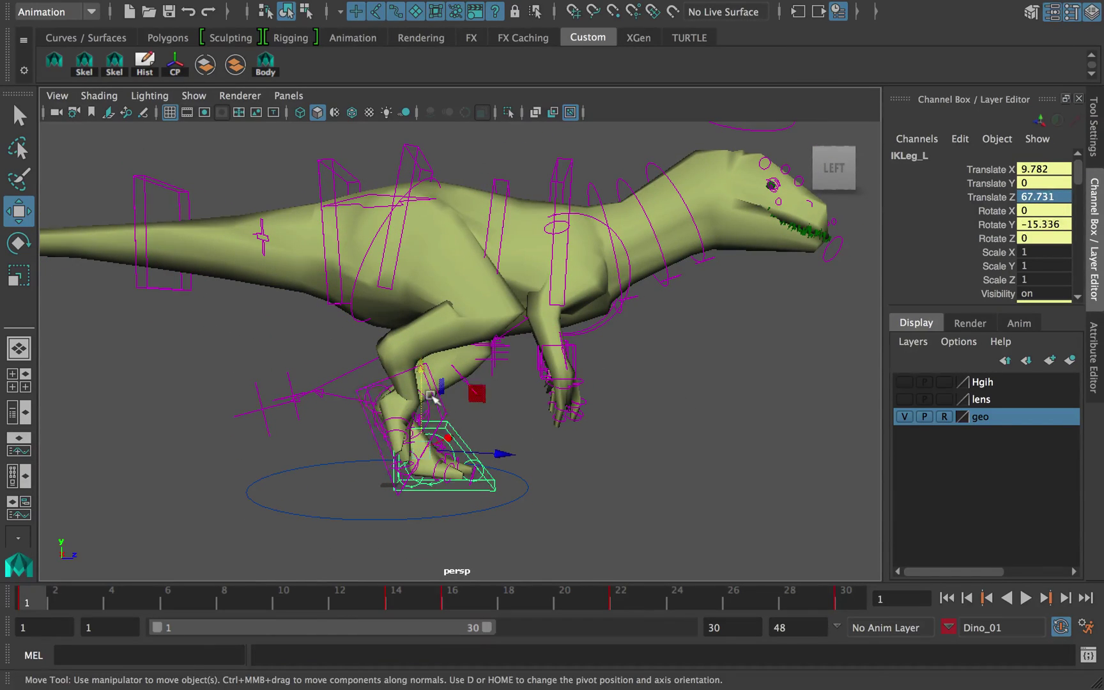
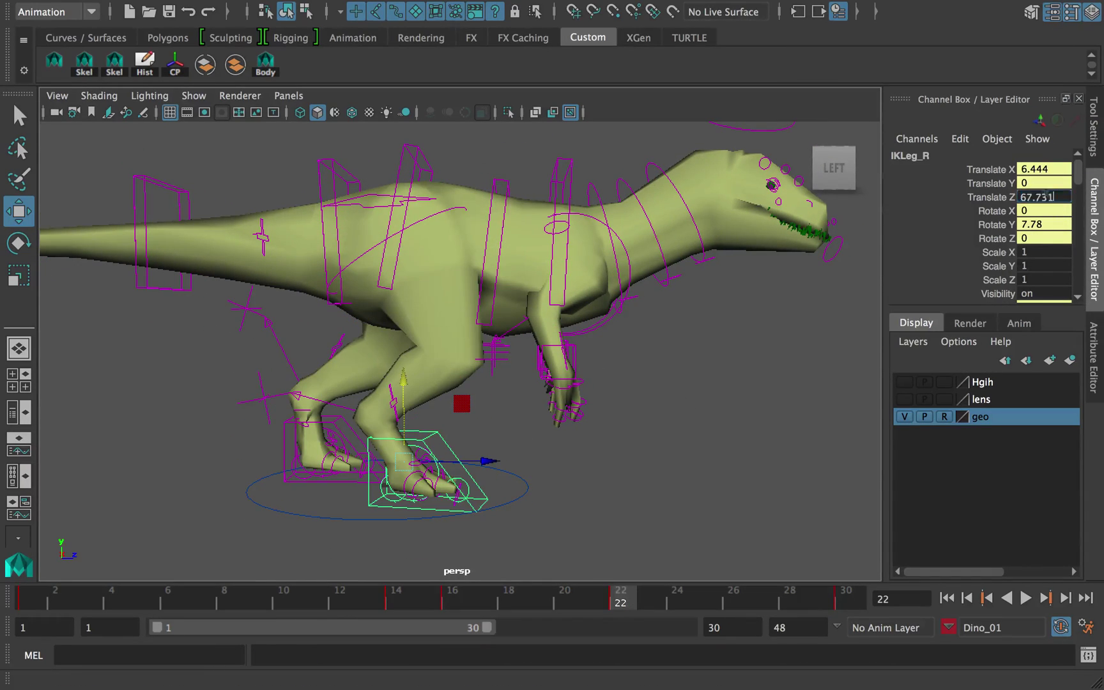
- Play back the animation, then slide the right leg control back to about 203 in Translate Z at frame 16 and key it
alt+drag(508, 376, 581, 382)
key(alt+v)
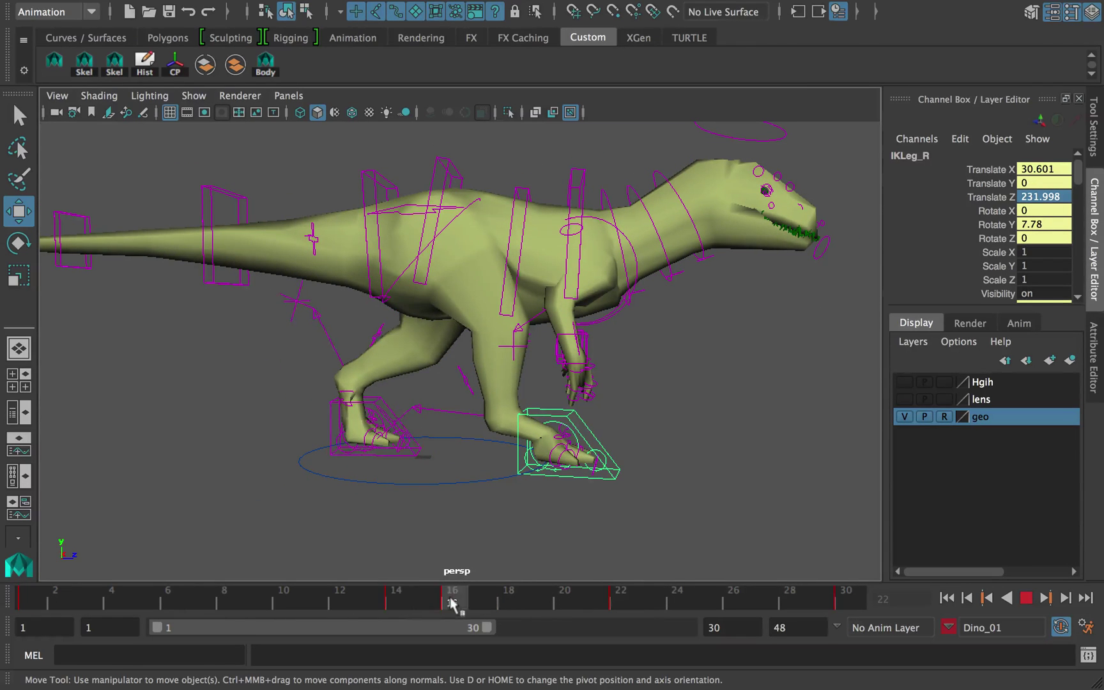
click(455, 601)
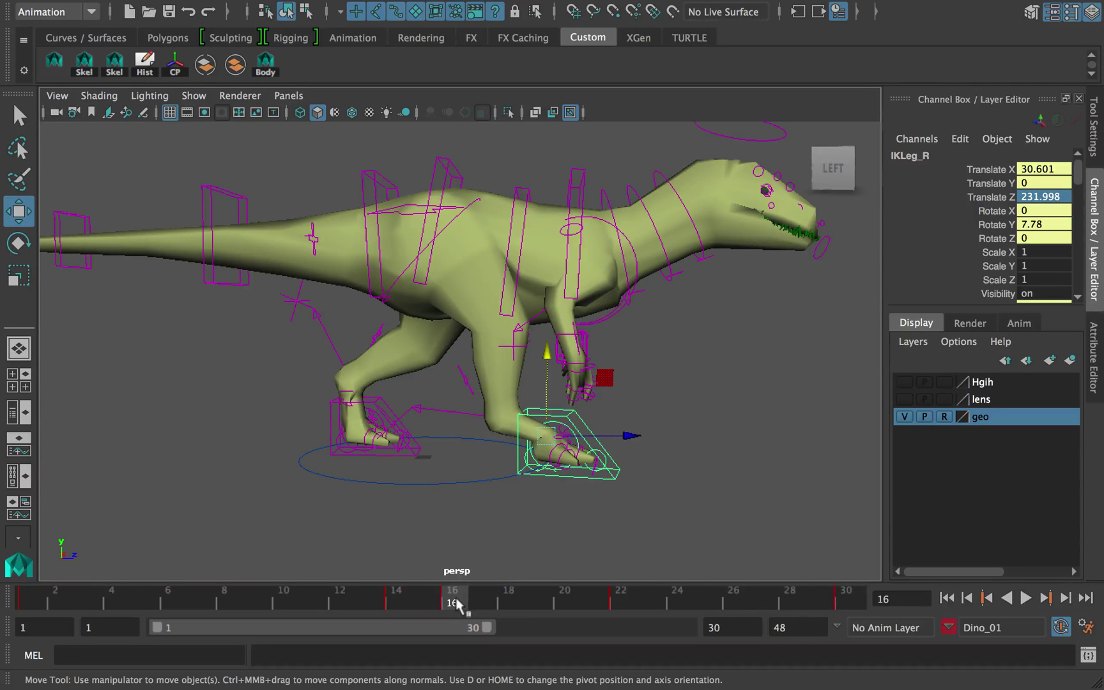
alt+drag(491, 478, 494, 488)
mouse_move(450, 601)
mouse_down()
mouse_move(409, 601)
mouse_move(455, 601)
mouse_up()
key(w)
click(525, 437)
drag(606, 435, 588, 437)
key(s)
drag(378, 603, 450, 601)
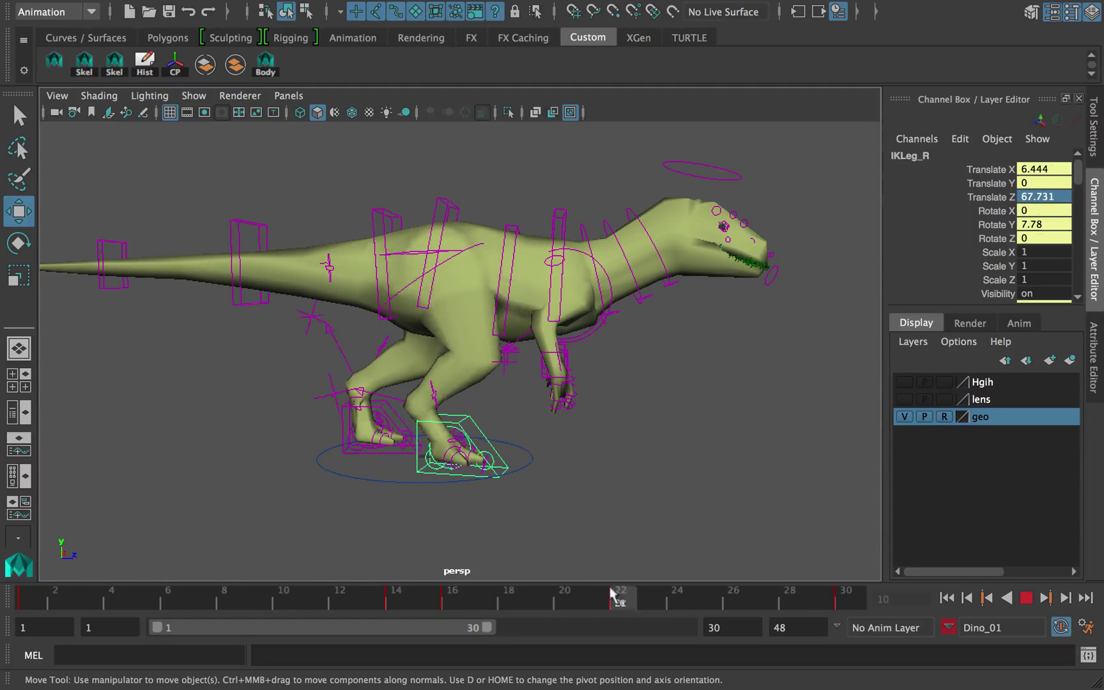
- At frame 22, set the left leg control's Translate Z to 63.45 and Translate Y to 89.804, copied from the right leg at frame 1
key(Escape)
click(400, 412)
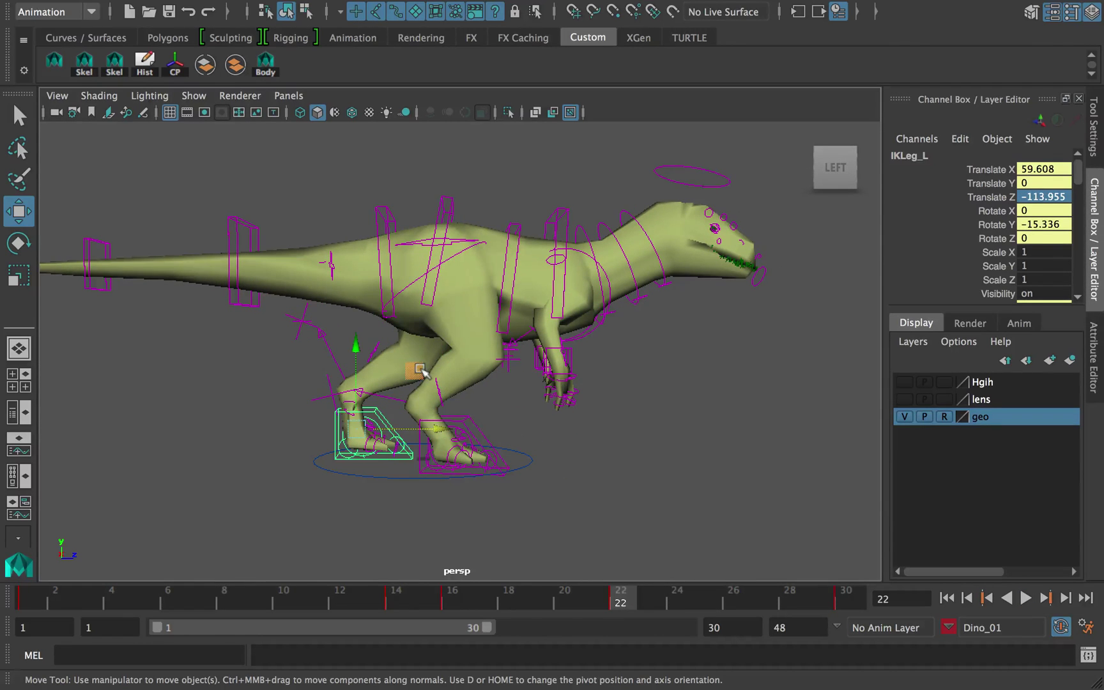
click(396, 597)
mouse_move(34, 598)
mouse_down()
mouse_move(126, 598)
mouse_move(32, 598)
mouse_up()
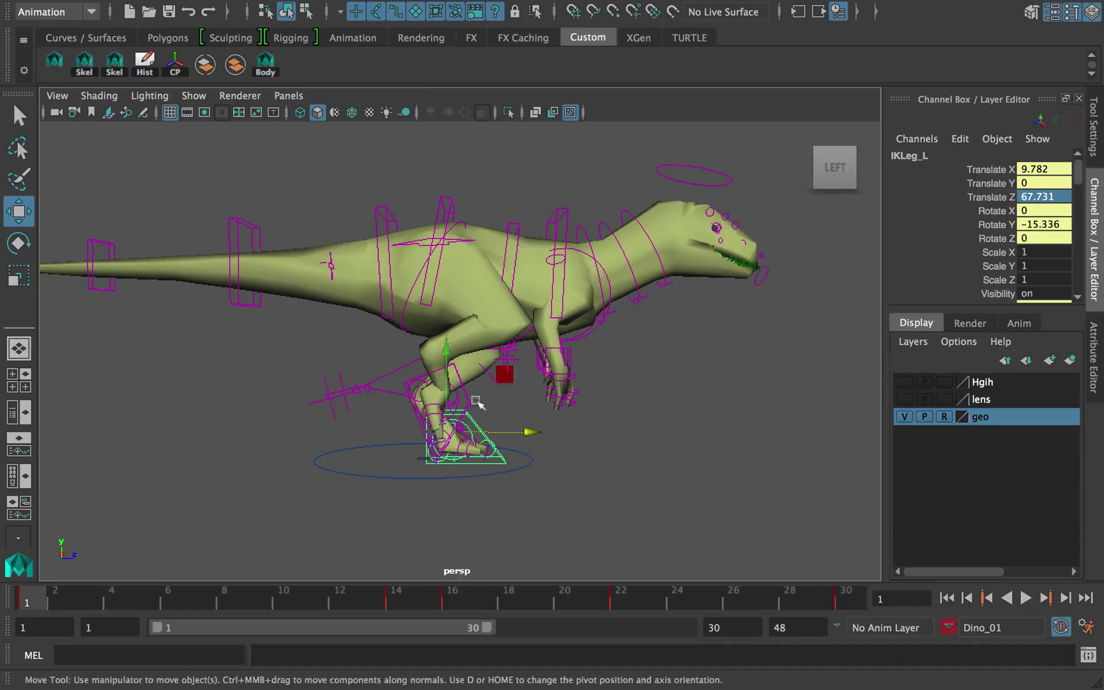
key(q)
click(469, 402)
click(474, 423)
drag(461, 593, 620, 592)
key(Return)
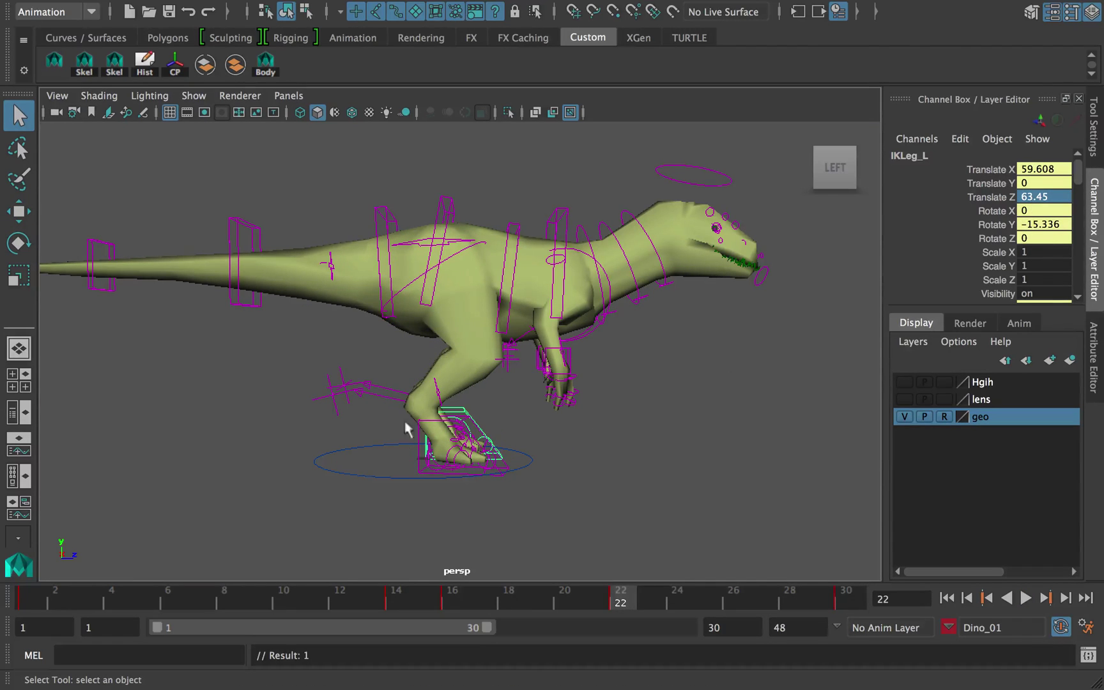
key(alt+shift+v)
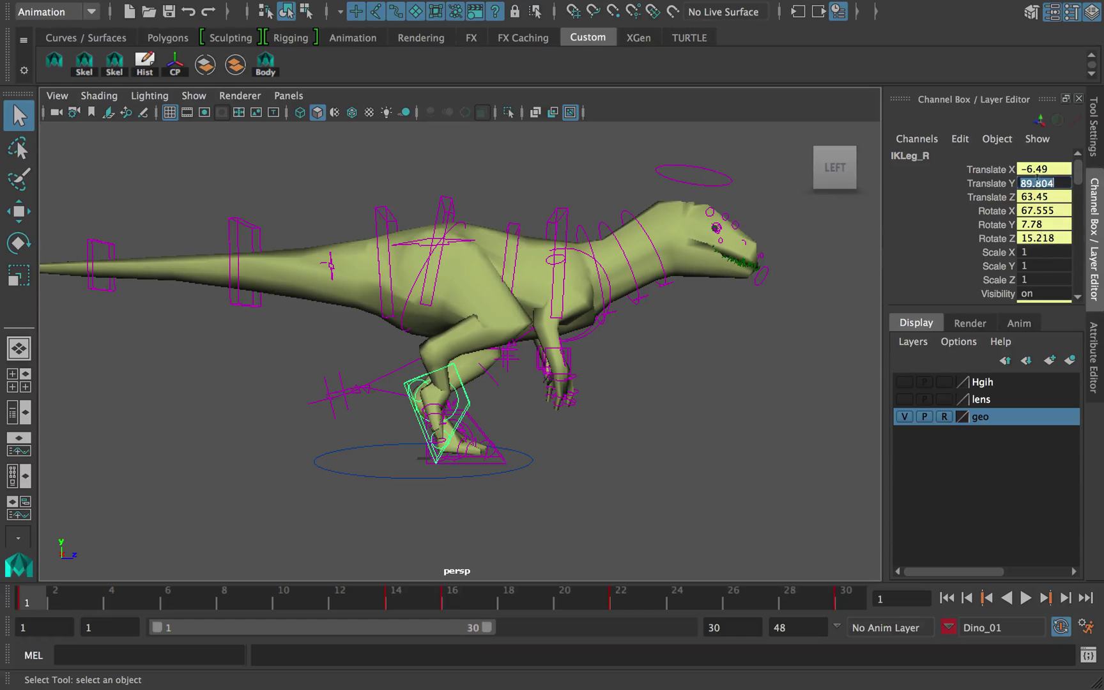
click(616, 592)
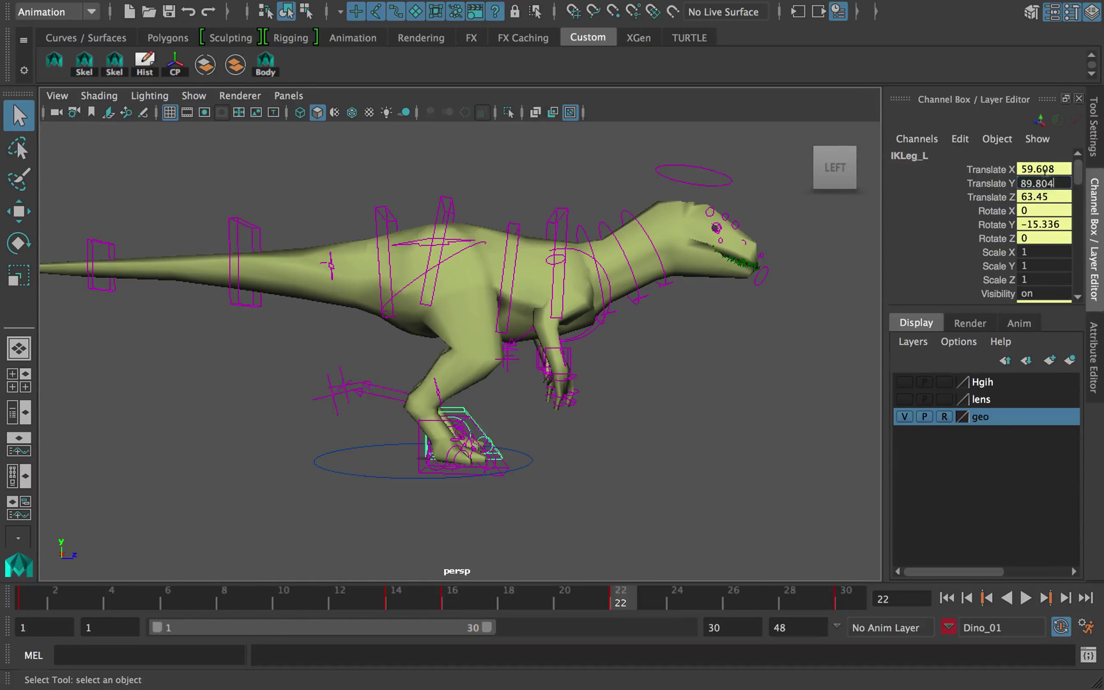
- Try to rotate the left leg control to match the right leg's frame 1 angle, undo it, and reset Rotate X to 0
click(42, 598)
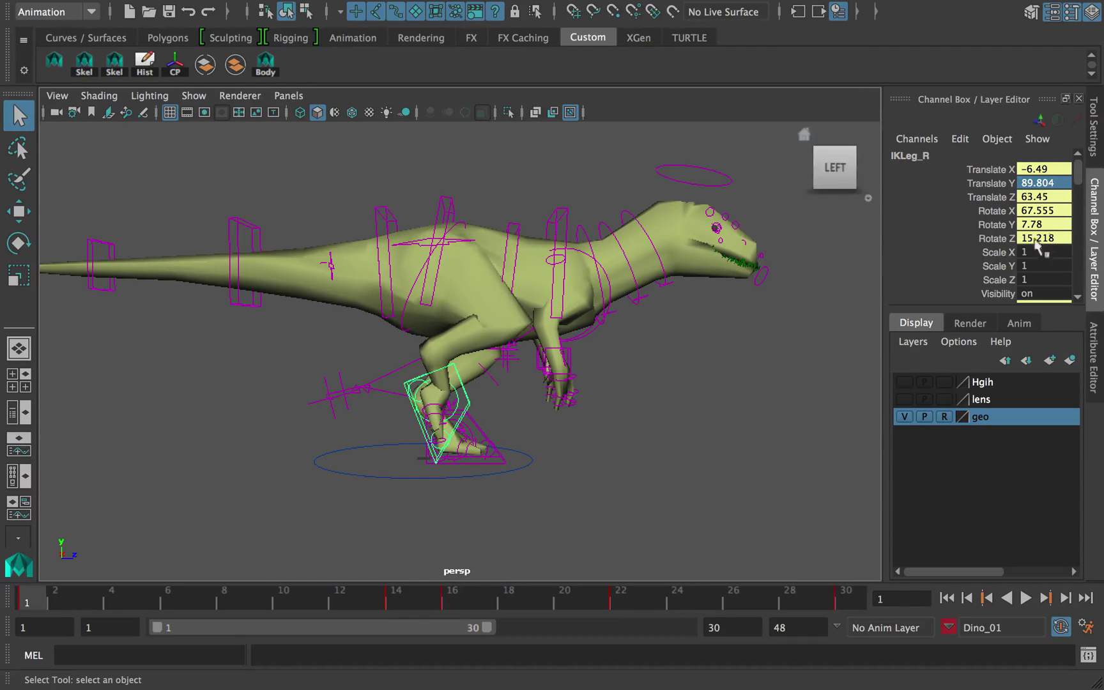
key(e)
drag(491, 332, 480, 320)
key(ctrl+z)
click(1043, 212)
text(0)
key(Return)
key(q)
click(612, 597)
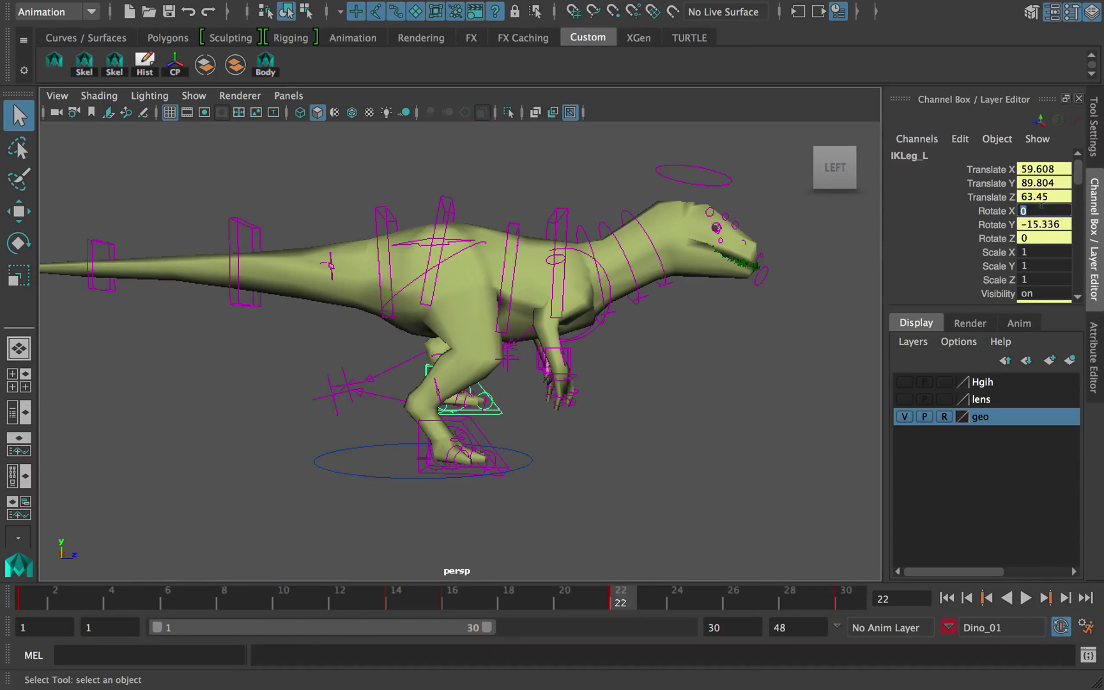
- At frame 22, rotate the left leg control to about 66.6, -22.2 and -16.2 in X, Y and Z, and check the playback
key(w)
mouse_move(592, 377)
alt+mouse_down()
mouse_move(556, 384)
mouse_move(621, 385)
mouse_move(626, 407)
mouse_move(592, 392)
alt+mouse_up()
key(e)
key(w)
key(alt+v)
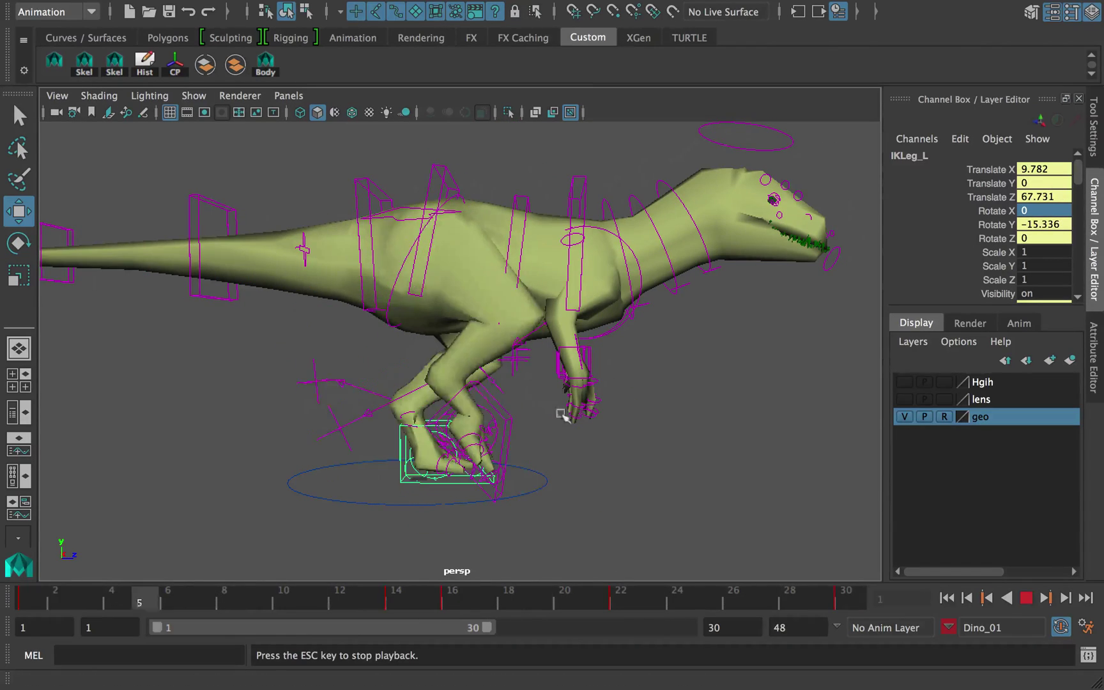
key(Escape)
drag(66, 600, 616, 599)
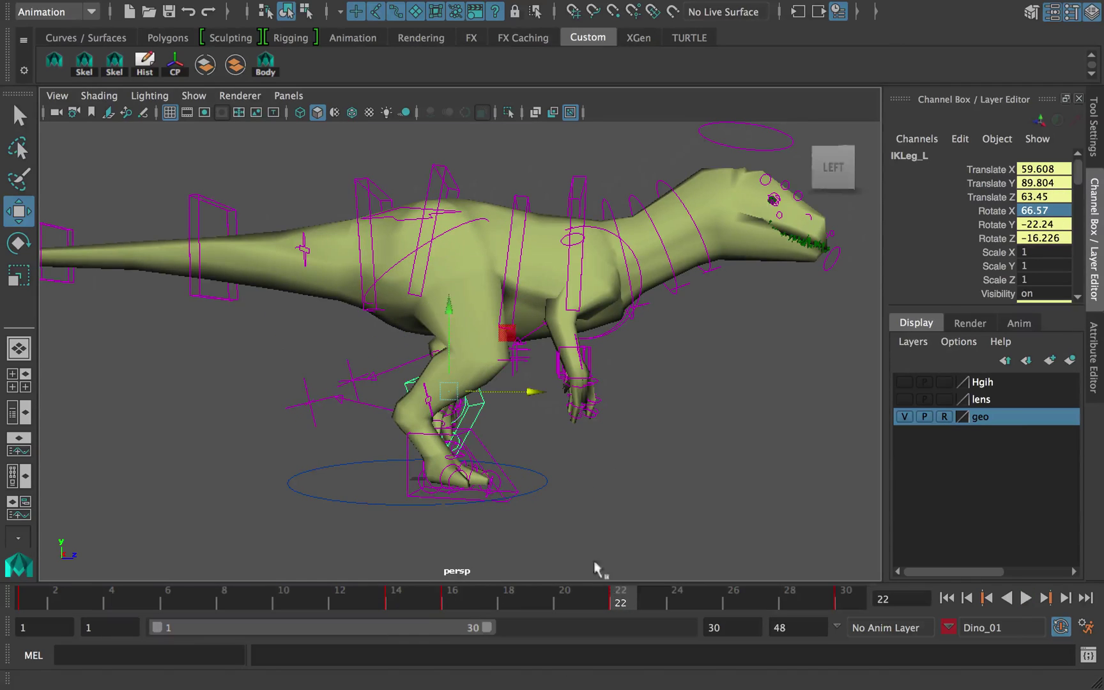
- From the back view, move the left leg control inward at frame 22 to 14.347 in Translate X
alt+drag(498, 439, 667, 417)
click(506, 403)
click(502, 406)
key(w)
mouse_move(614, 598)
mouse_down()
mouse_move(461, 601)
mouse_move(617, 594)
mouse_up()
alt+drag(513, 381, 525, 387)
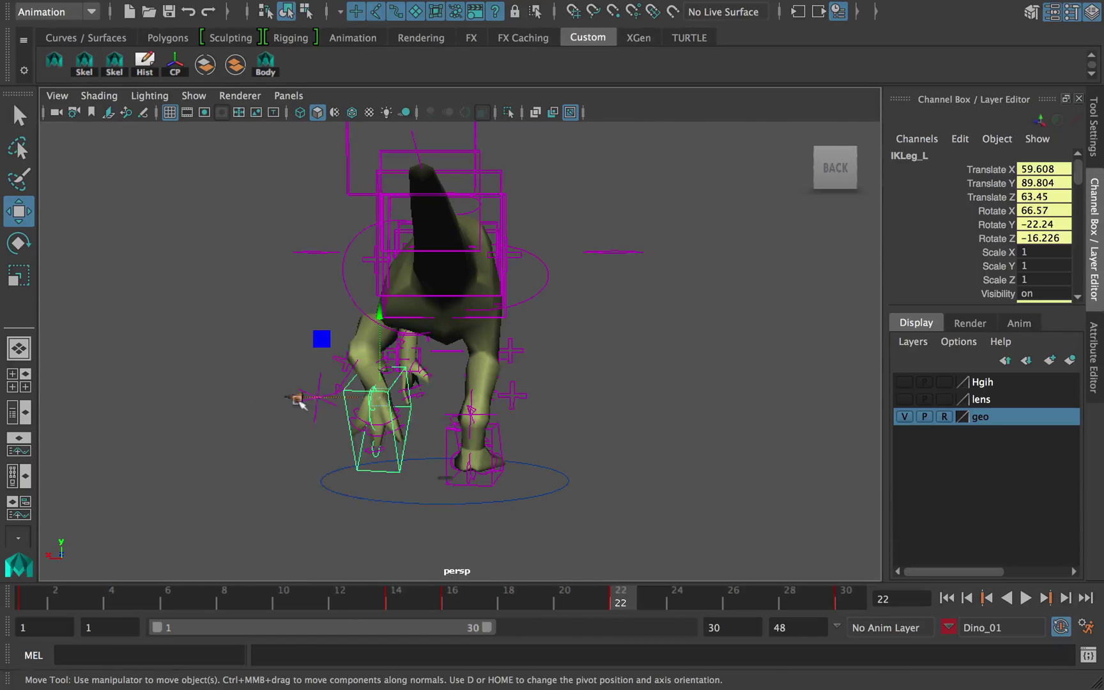
drag(301, 399, 332, 398)
- Set the left leg control's Translate X to 14.347 at frame 16 and check the motion through frame 22
drag(616, 601, 458, 600)
key(alt+v)
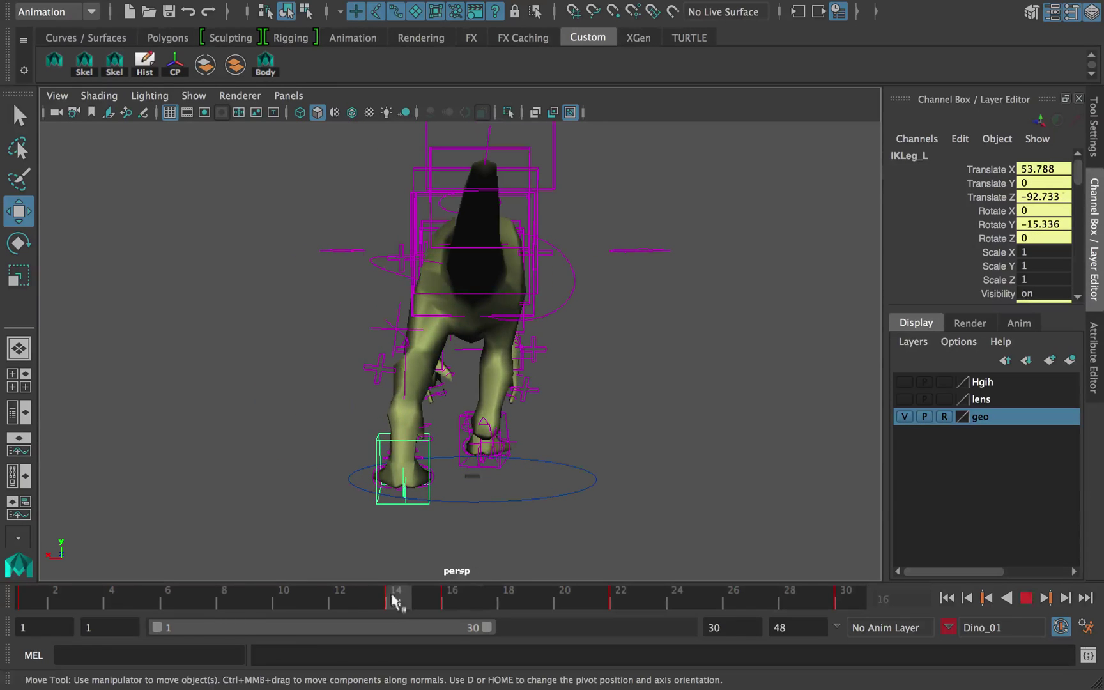
key(alt+v)
key(ctrl+z)
key(period)
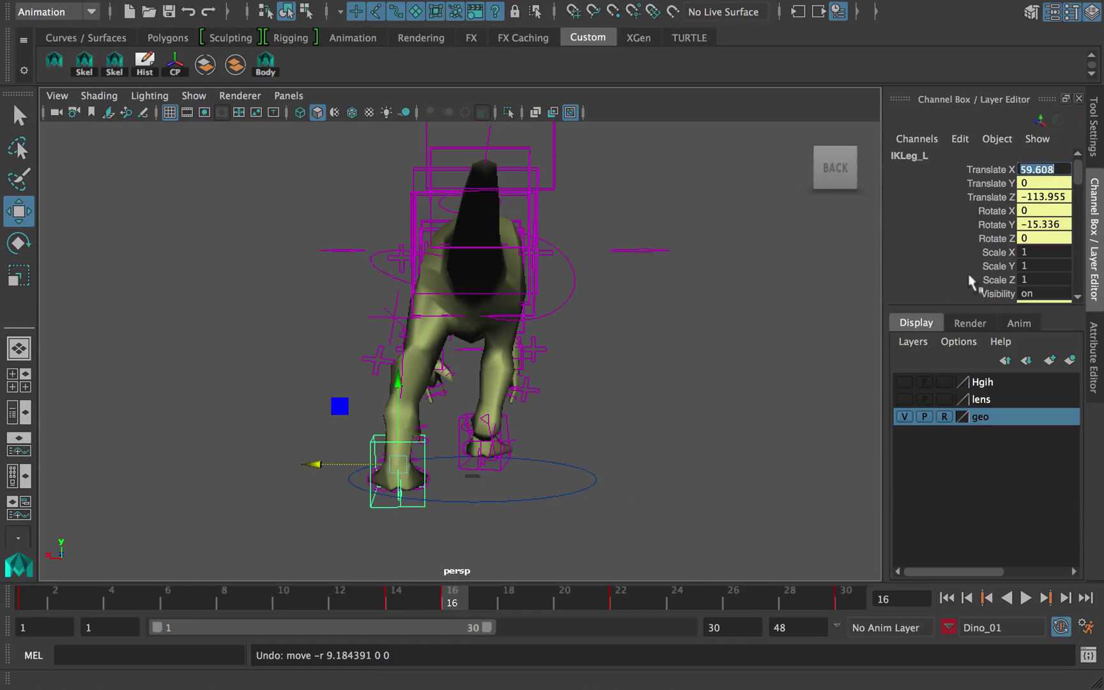
text(14.347)
key(Return)
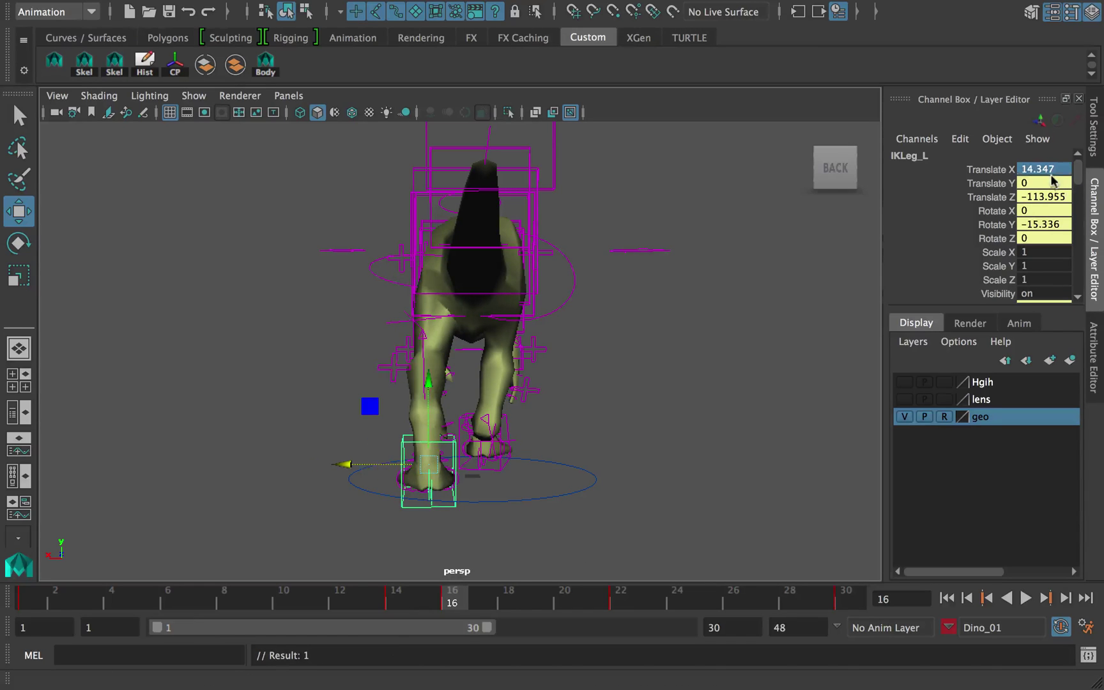
drag(468, 604, 621, 603)
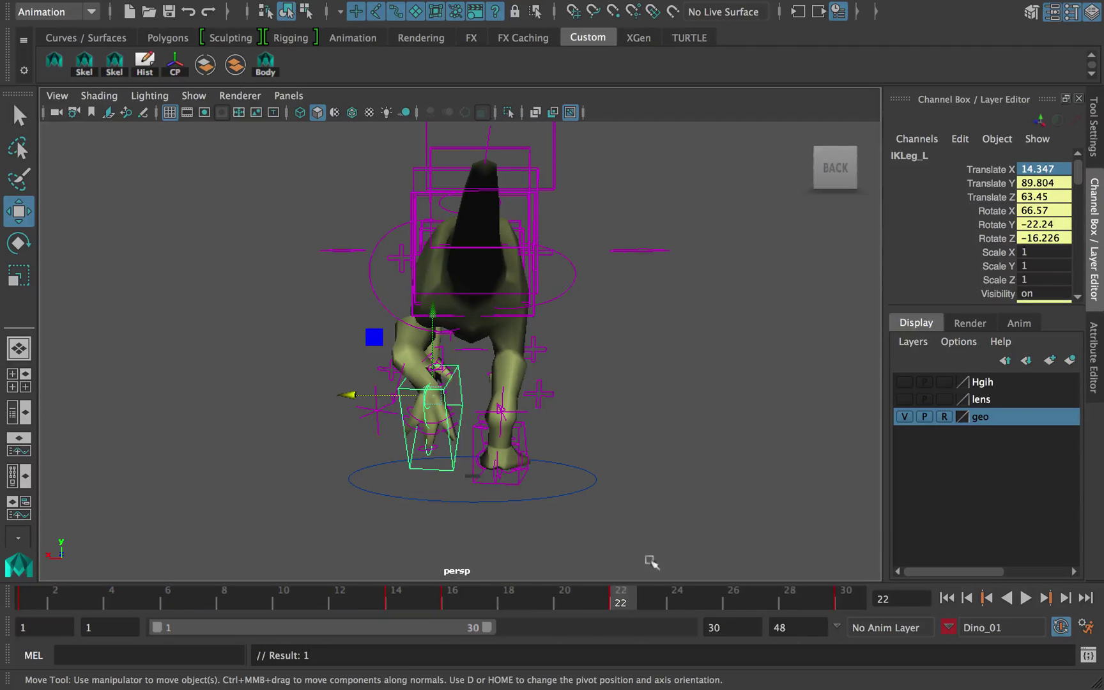
key(alt+v)
key(alt+v)
drag(154, 607, 369, 604)
- Copy the right leg control's frame 1 Translate X of -6.49 to its keys at frames 14, 16 and 22, and save the scene
click(30, 599)
click(1038, 170)
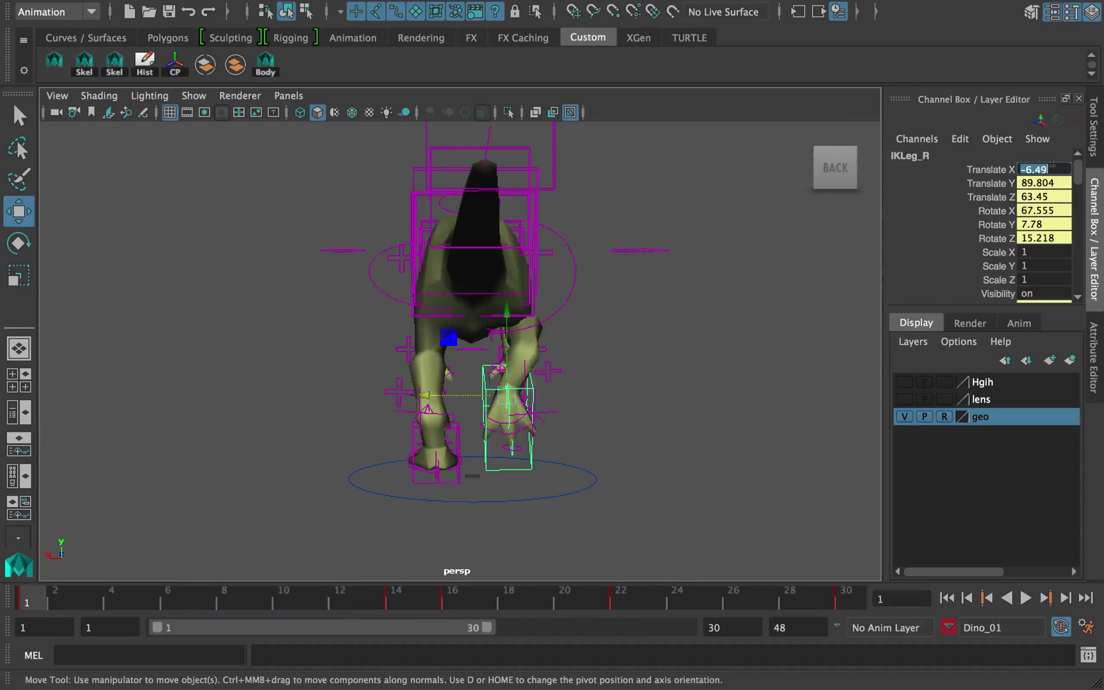
click(396, 601)
key(period)
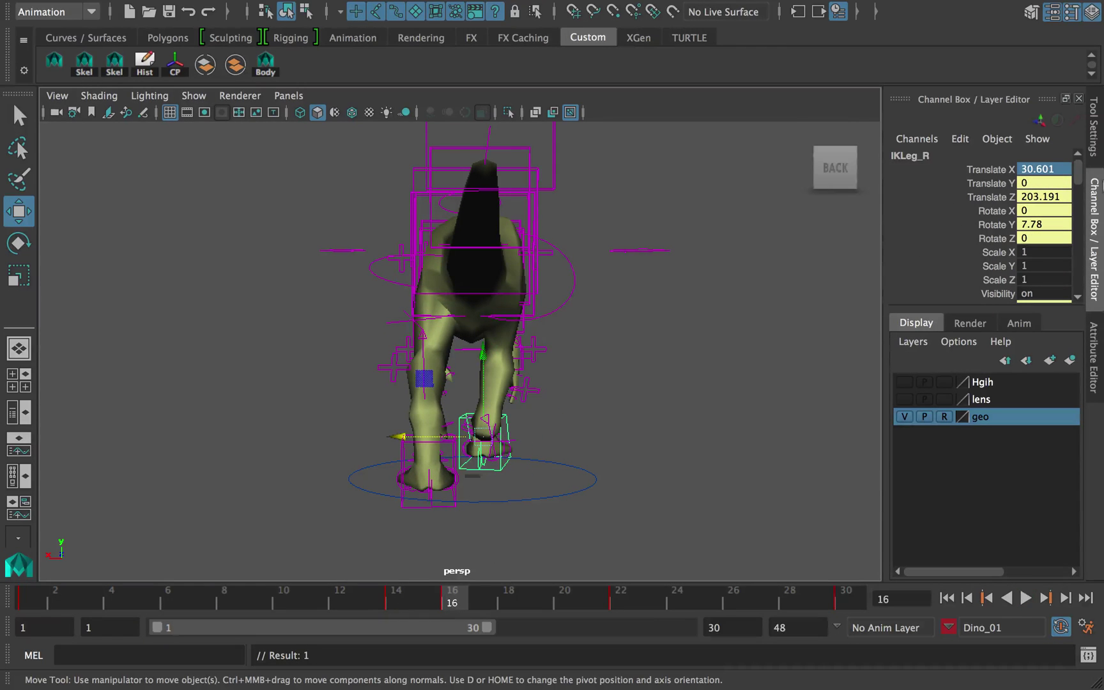
key(period)
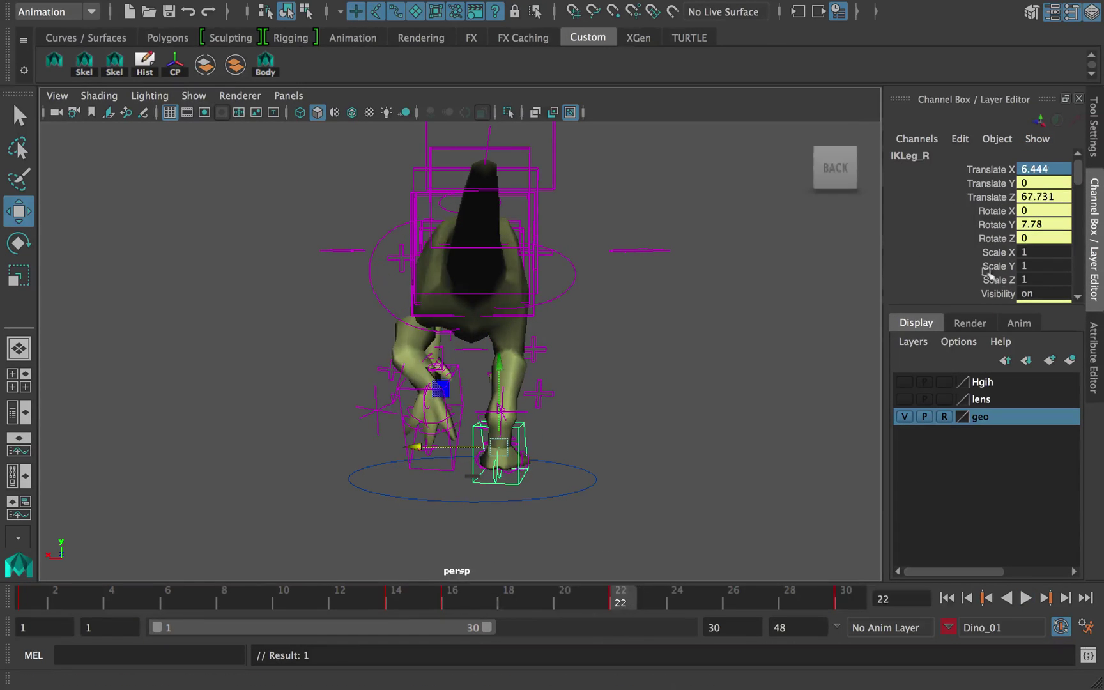
key(ctrl+s)
click(505, 367)
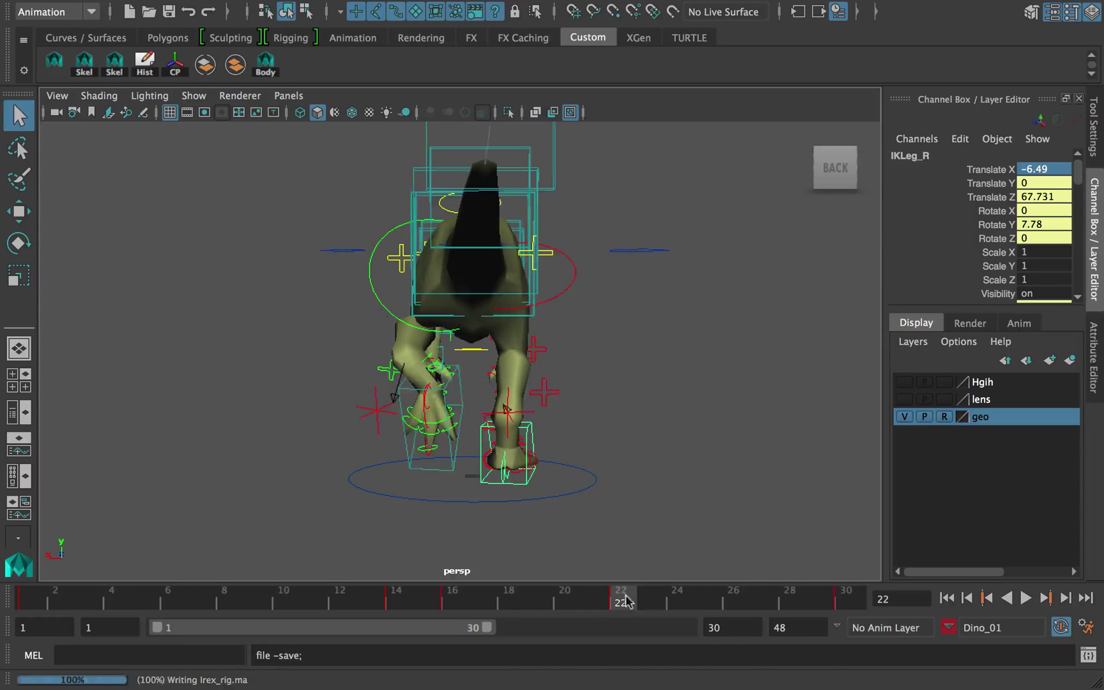
click(856, 606)
key(period)
- Scrub and play back the walk from the side, comparing the left leg control's poses at frames 1 and 22
alt+drag(554, 354, 300, 396)
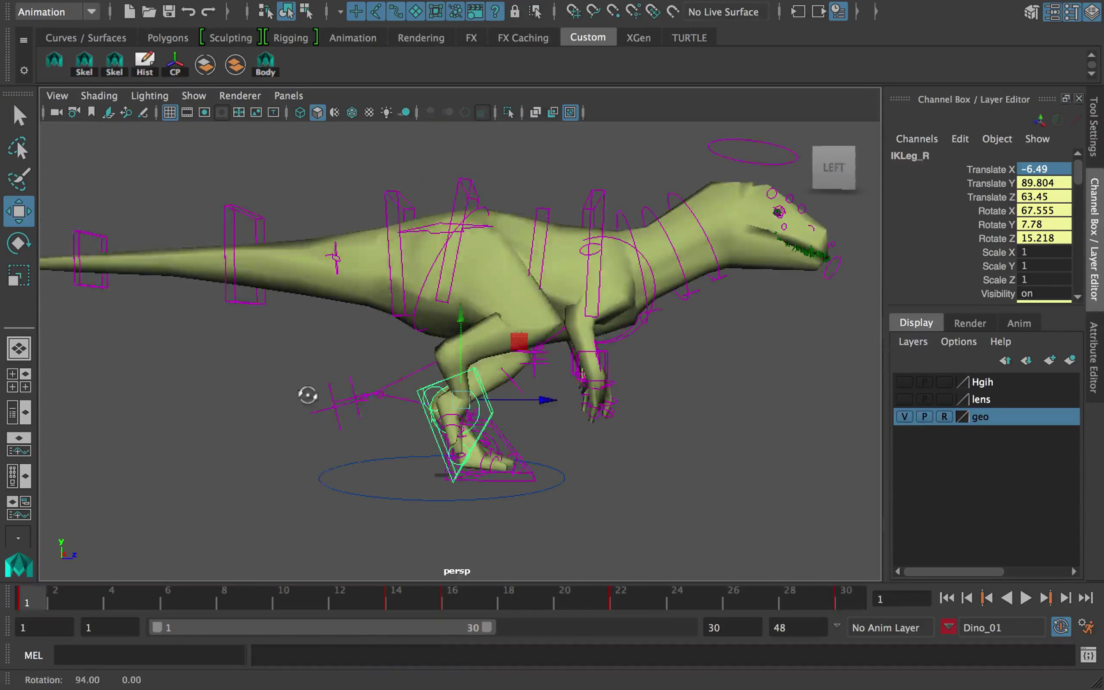
drag(51, 600, 623, 591)
key(q)
click(501, 408)
key(w)
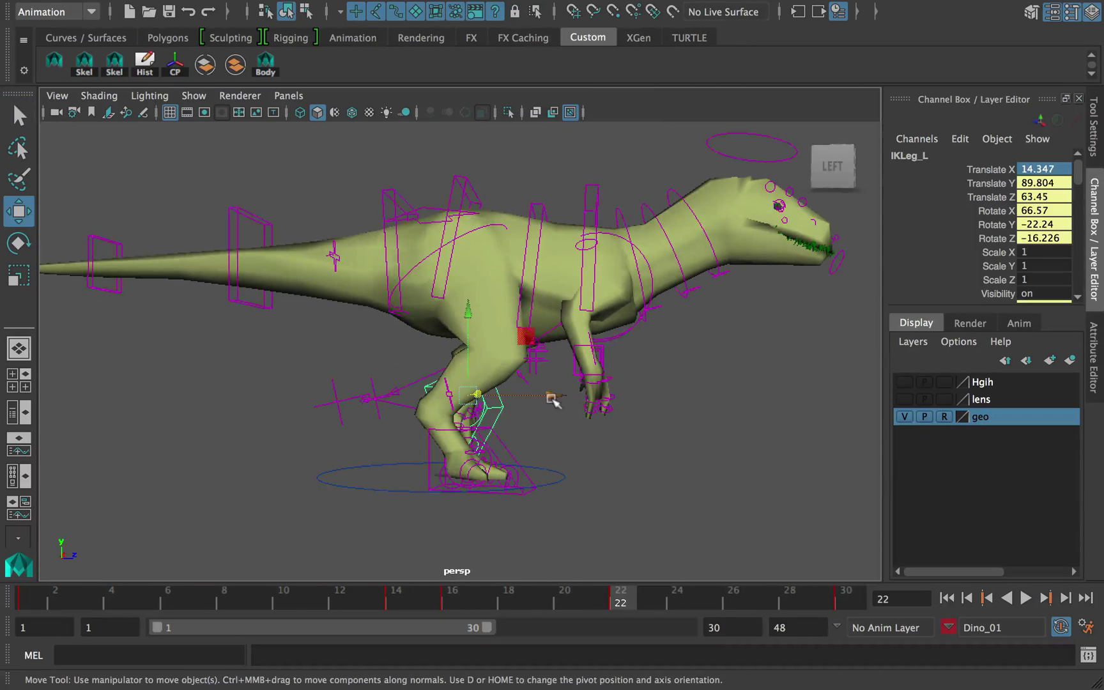
alt+drag(551, 398, 556, 396)
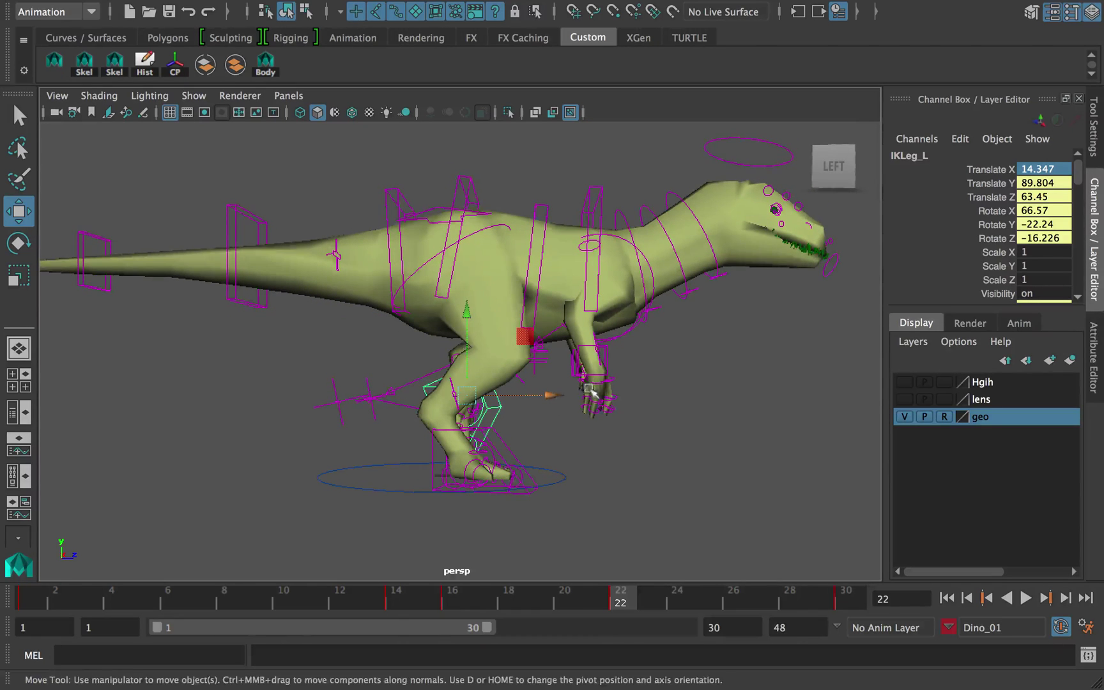
alt+middle_drag(576, 397, 557, 394)
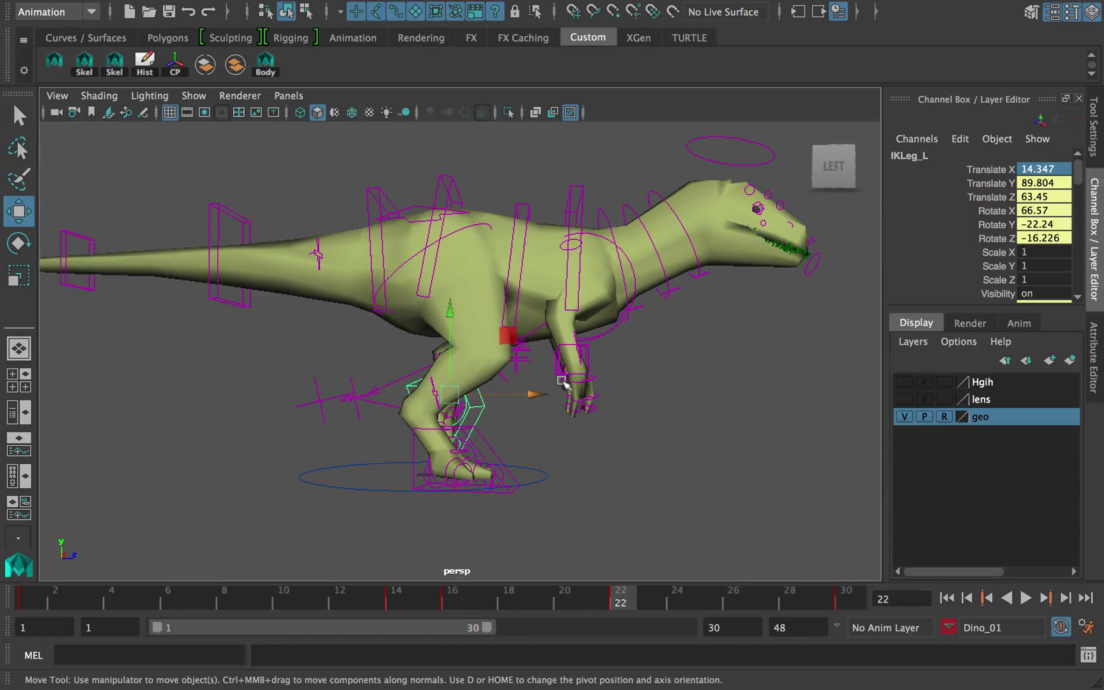
drag(393, 612, 27, 594)
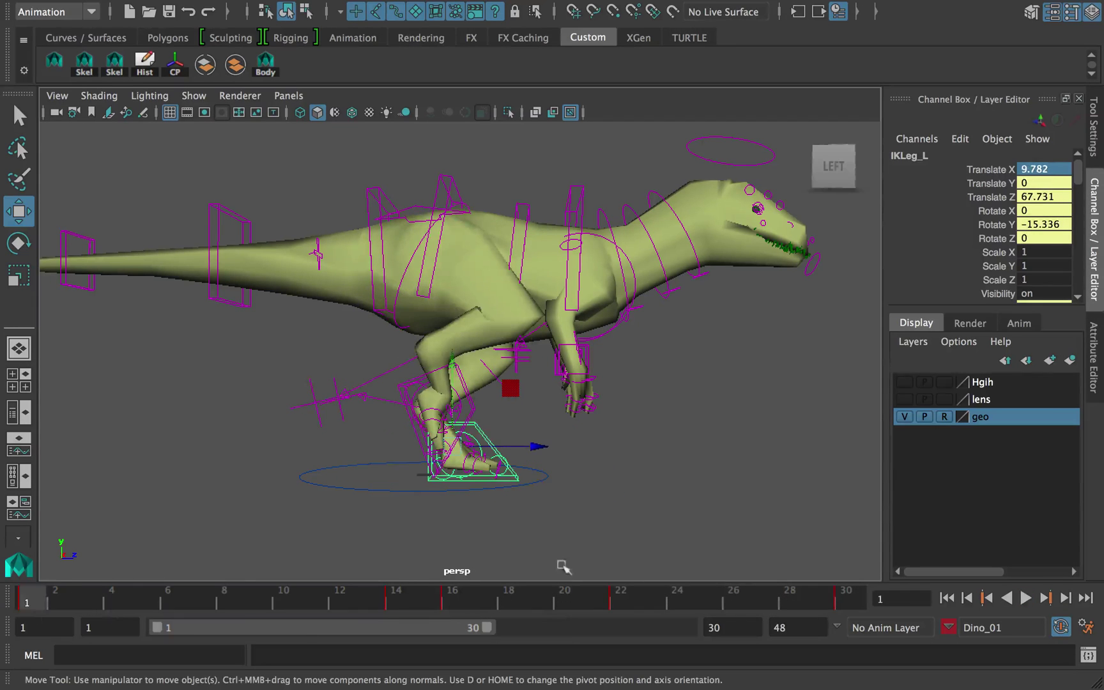
drag(653, 599, 620, 601)
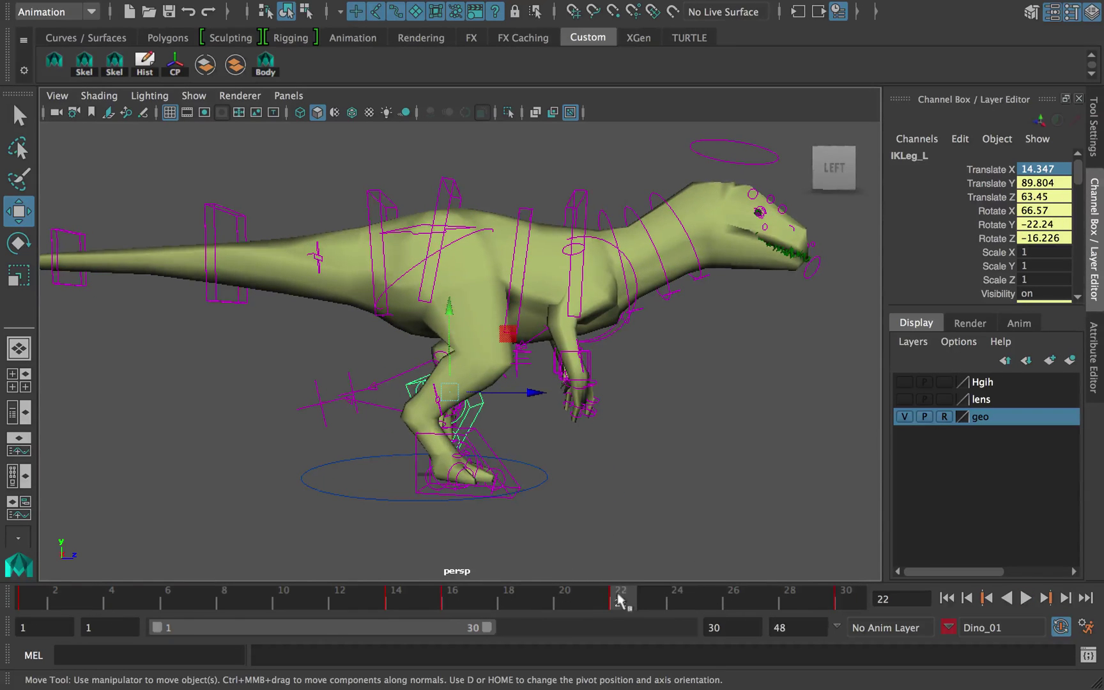
key(alt+v)
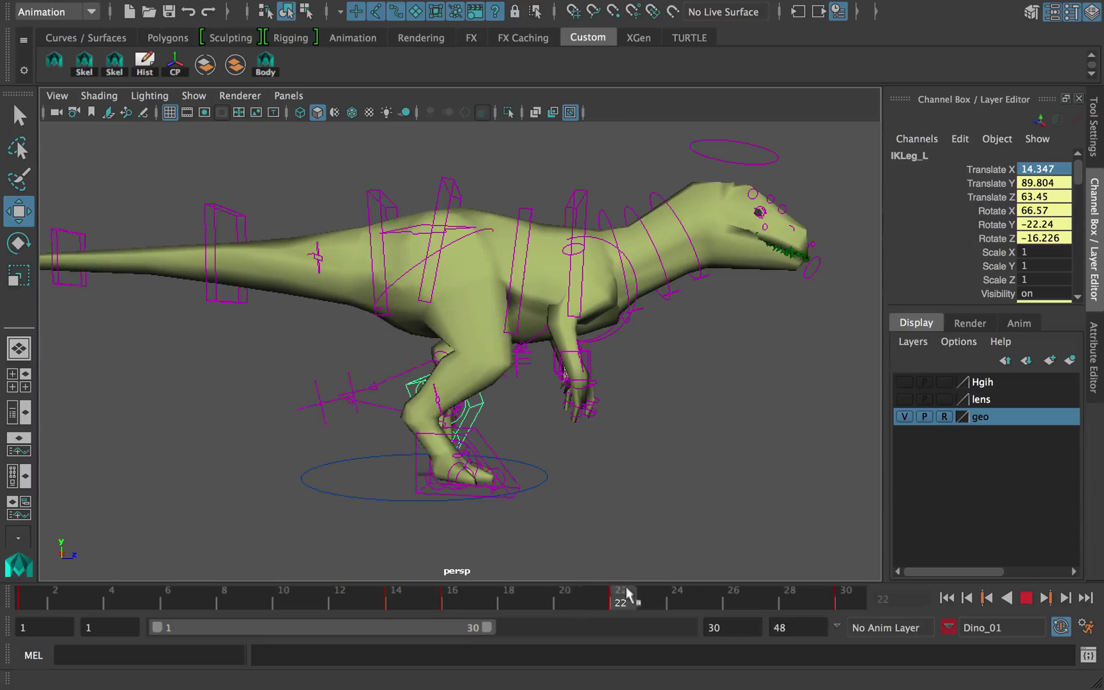
- Play back and scrub the walk from the side, examining the left leg control's position at frames 14, 16, 22 and 25
key(alt+v)
drag(623, 599, 705, 598)
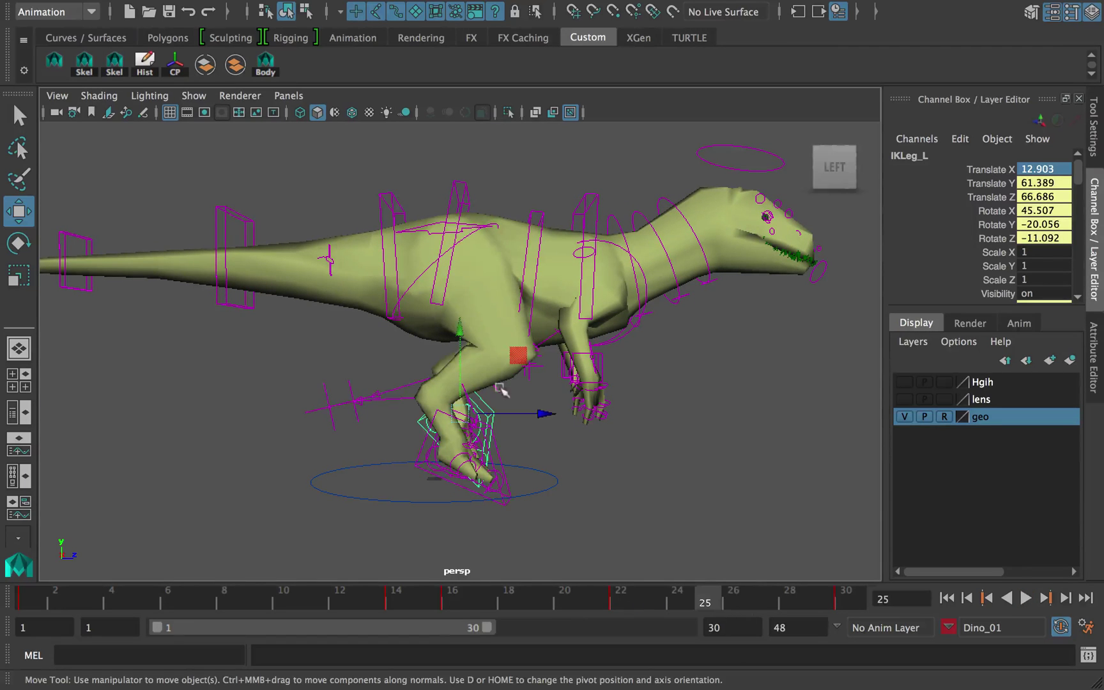
alt+middle_drag(578, 396, 570, 396)
key(alt+v)
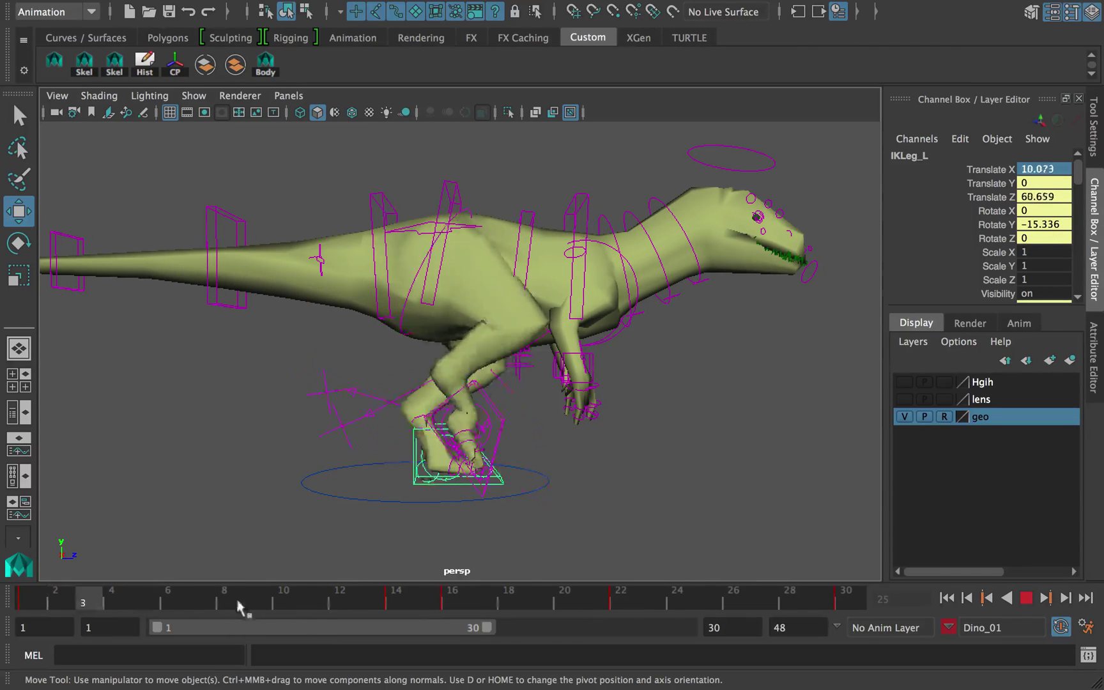
click(409, 600)
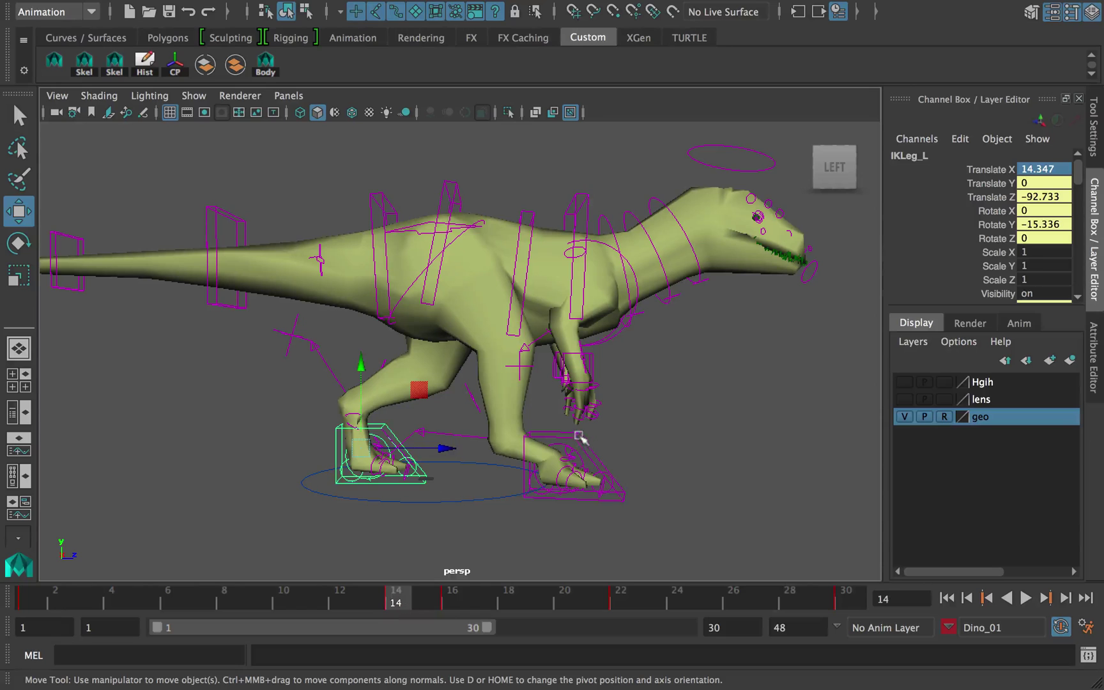
click(581, 441)
click(437, 474)
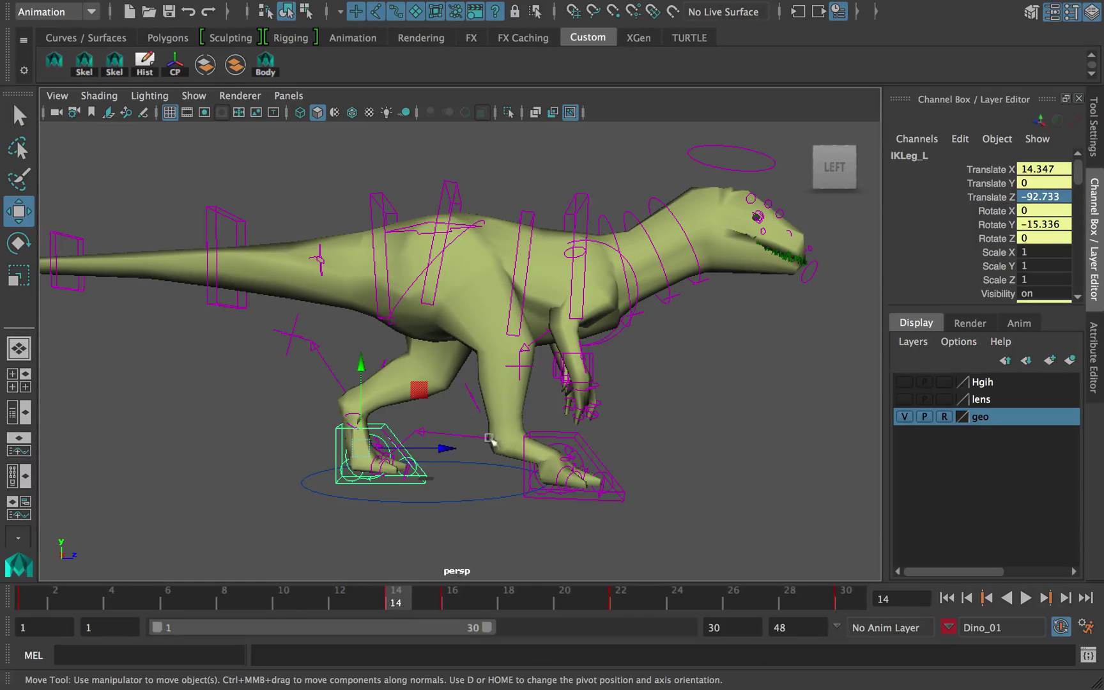
drag(650, 601, 606, 604)
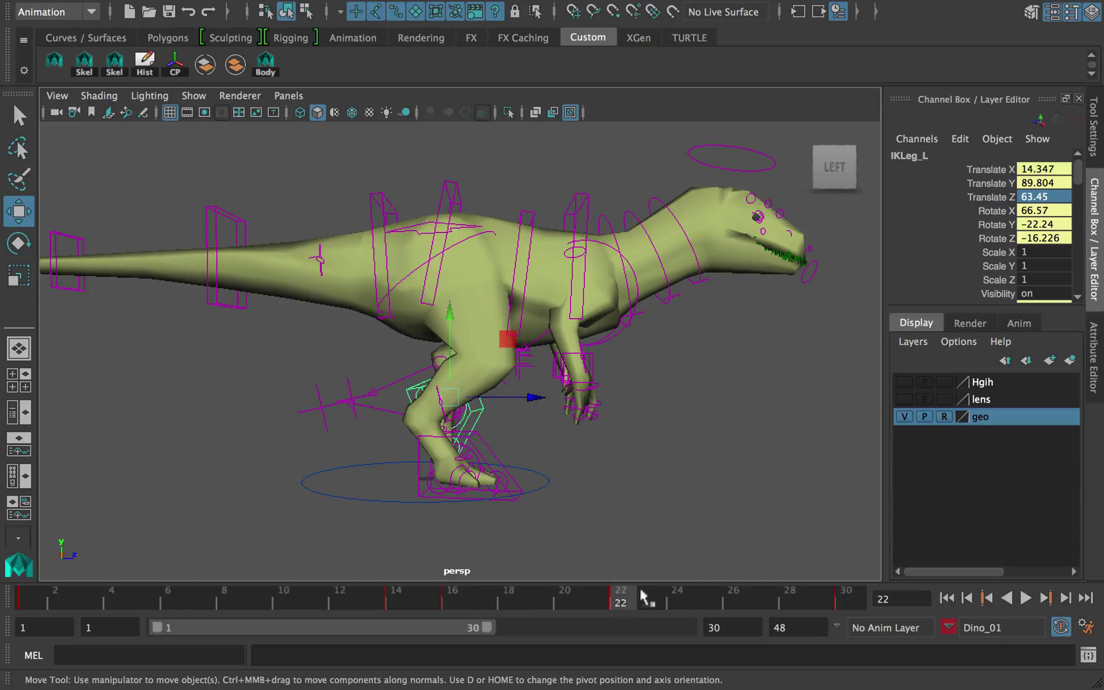
key(alt+v)
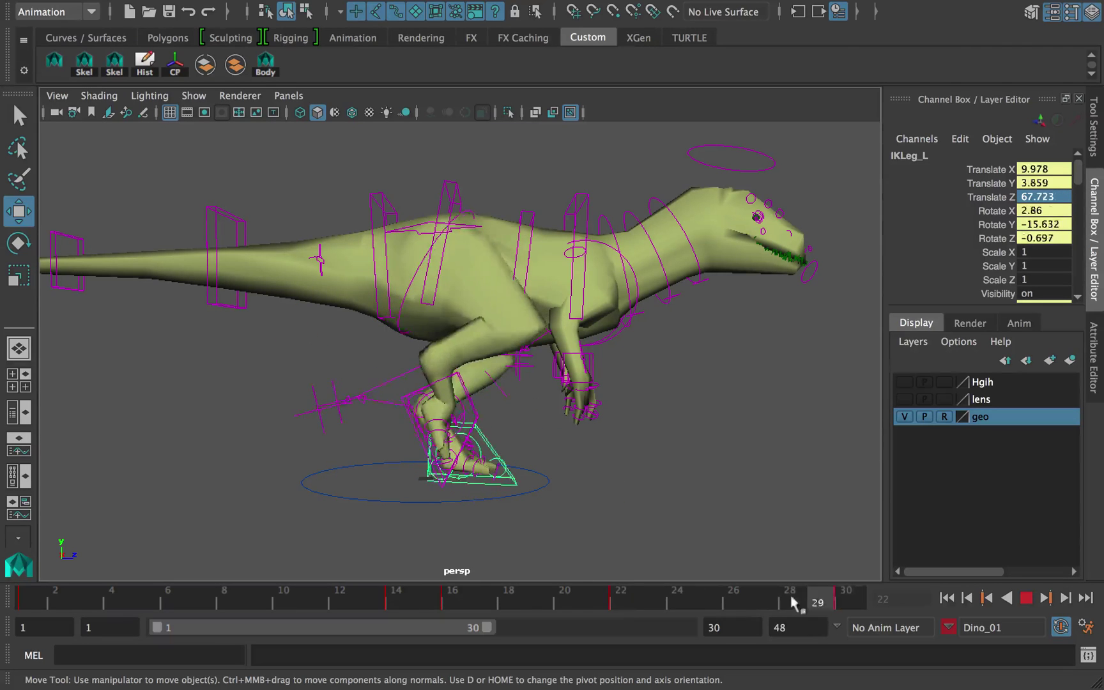
click(621, 598)
click(511, 598)
key(alt+v)
- At frame 25, set the left leg control's Translate Z to 231.998 and scrub the motion leading up to it
click(704, 600)
key(ctrl+v)
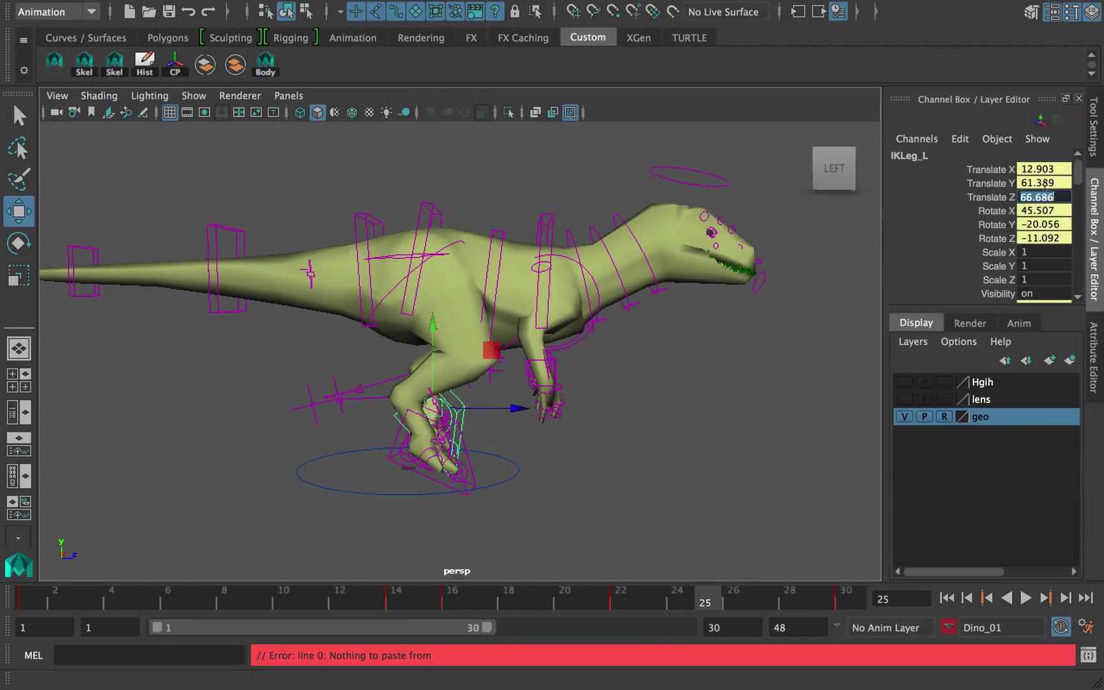
text(231.998)
key(Return)
drag(451, 600, 706, 599)
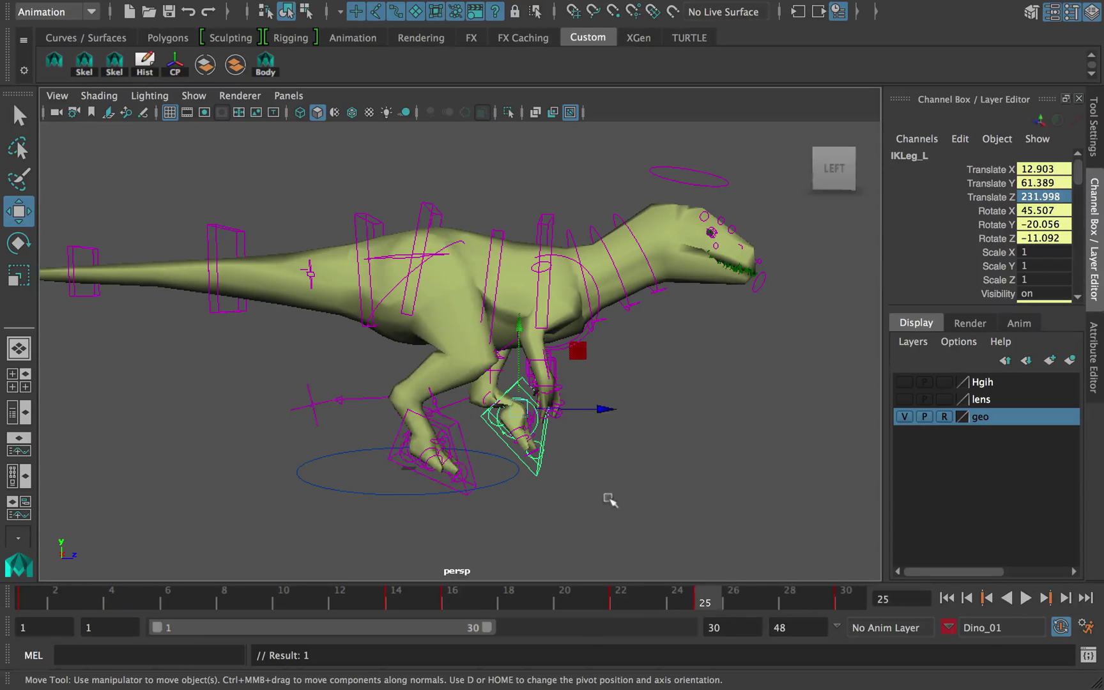
- Zero the left leg control's Translate Y and its Rotate X, Y and Z at frame 25, checking from frame 22
alt+drag(757, 366, 719, 350)
click(1047, 210)
alt+middle_drag(627, 400, 632, 411)
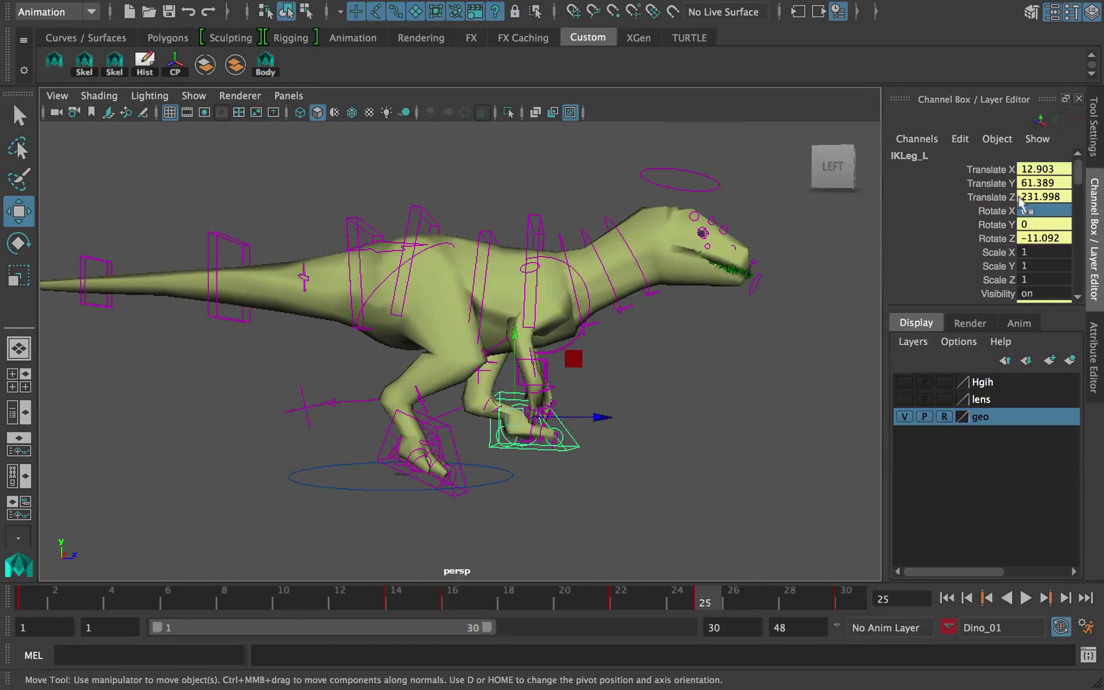
key(Return)
alt+drag(655, 313, 466, 321)
alt+drag(597, 395, 769, 386)
drag(696, 599, 626, 596)
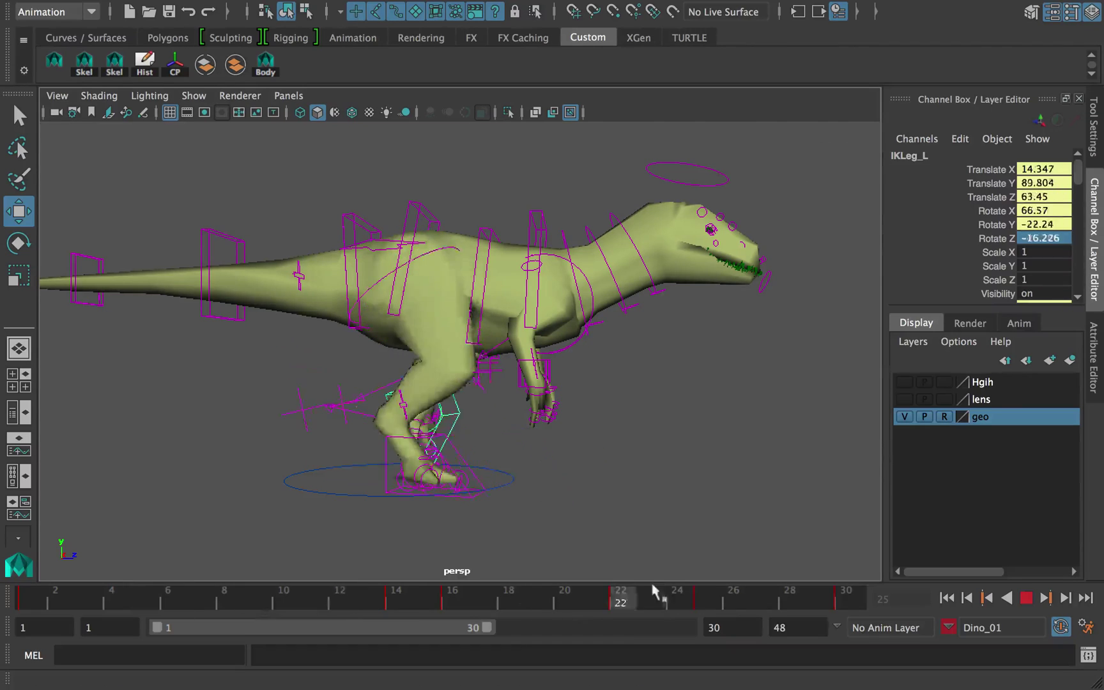
drag(704, 593, 704, 592)
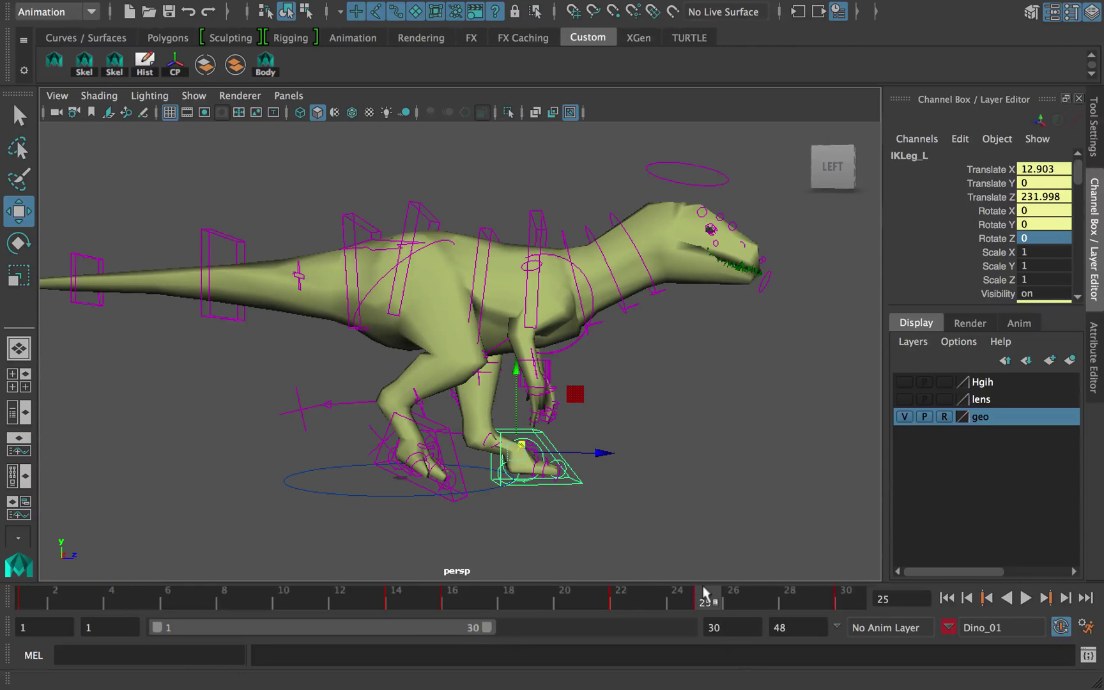
- Scrub to frame 30 and play back the walk from the first frame to check the extended left foot
drag(599, 453, 436, 604)
drag(712, 599, 850, 597)
click(946, 598)
key(alt+v)
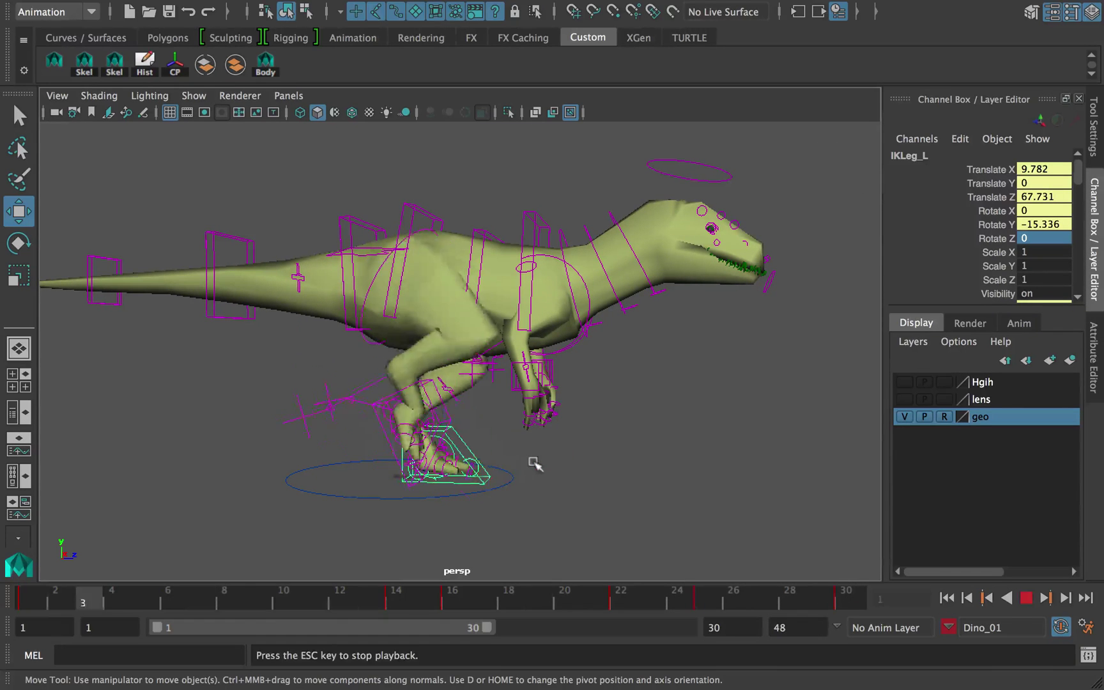
- Shift the leg controls' keys between frames 14 and 25 two frames earlier and play back the walk
click(548, 473)
shift+drag(371, 599, 709, 600)
drag(538, 605, 481, 605)
click(37, 599)
key(alt+v)
drag(173, 598, 183, 598)
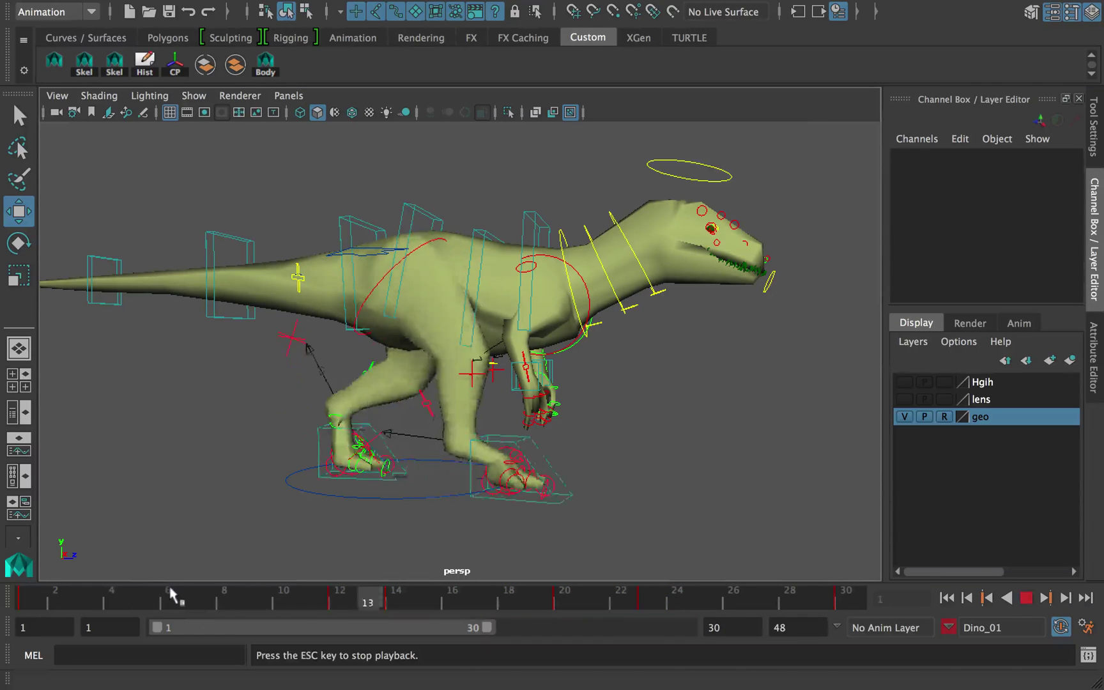
- Move the frame 23 key to frame 25 and turn the left leg control there to -19.079 in Rotate Y
drag(544, 601, 705, 600)
click(565, 445)
alt+drag(565, 446, 357, 439)
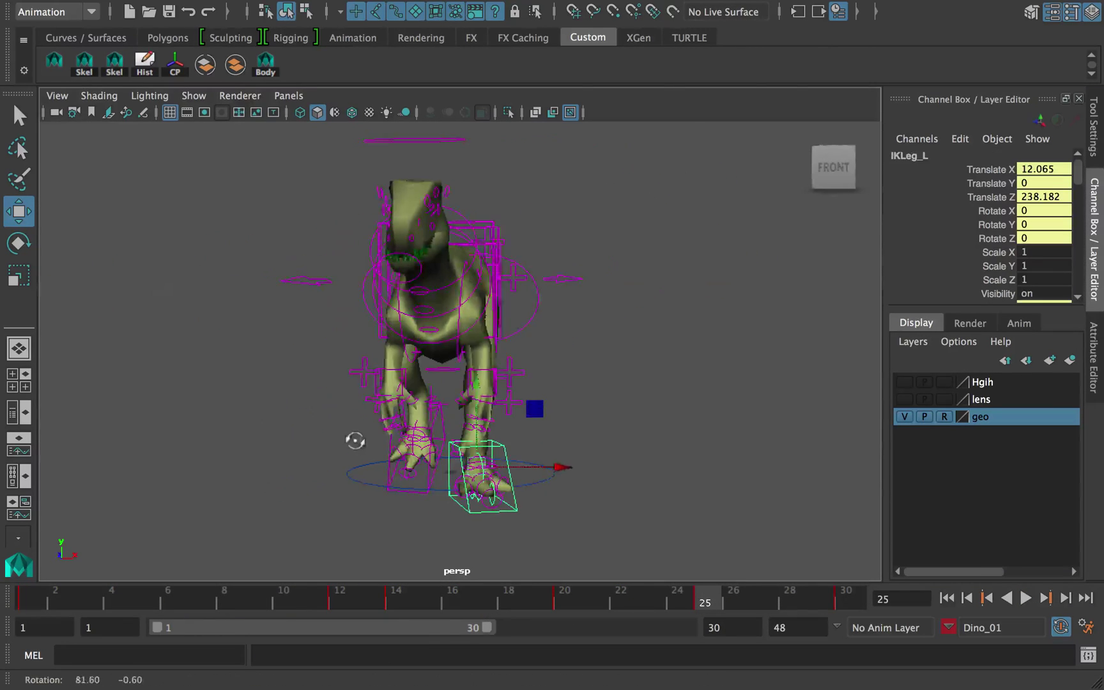
key(e)
alt+drag(511, 468, 678, 461)
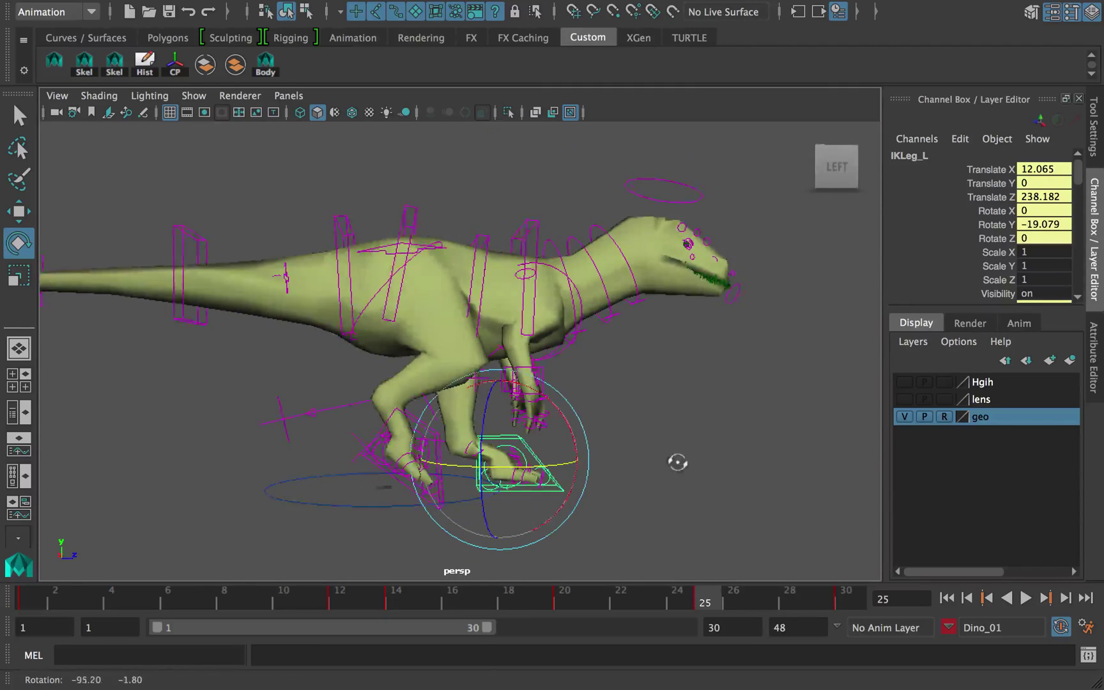
key(w)
- Play back and scrub the walk, examining the right leg control's motion between frames 1 and 13
key(alt+v)
key(alt+v)
drag(41, 603, 720, 602)
alt+middle_drag(584, 440, 625, 428)
click(458, 441)
alt+middle_drag(459, 441, 469, 441)
click(42, 598)
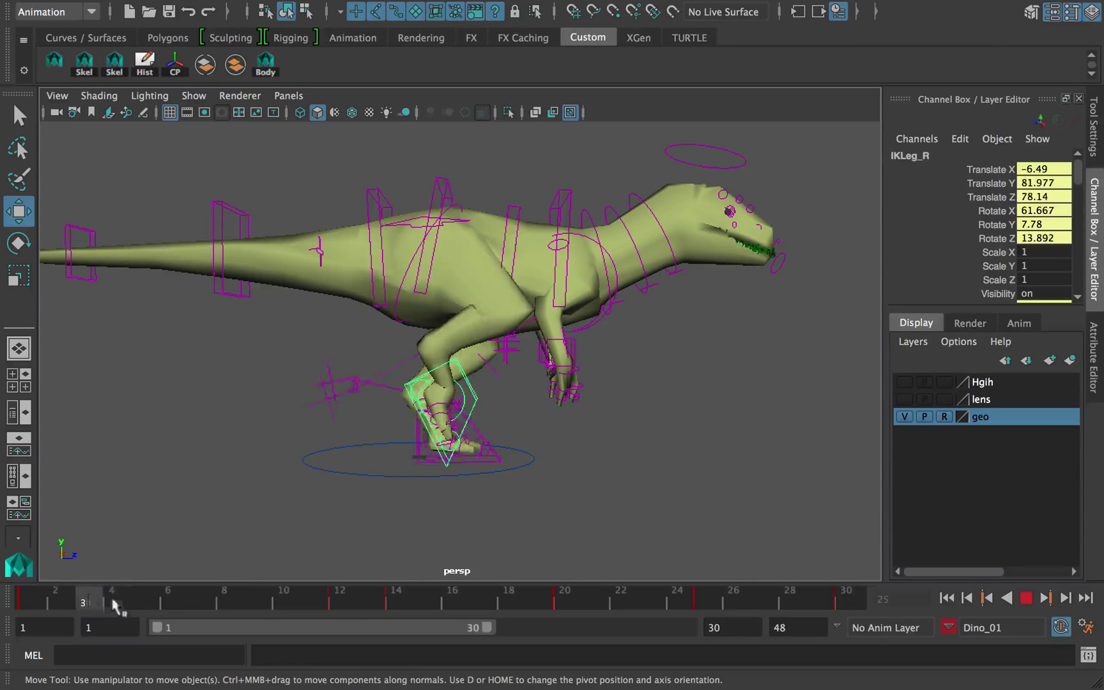
key(alt+v)
drag(67, 604, 376, 604)
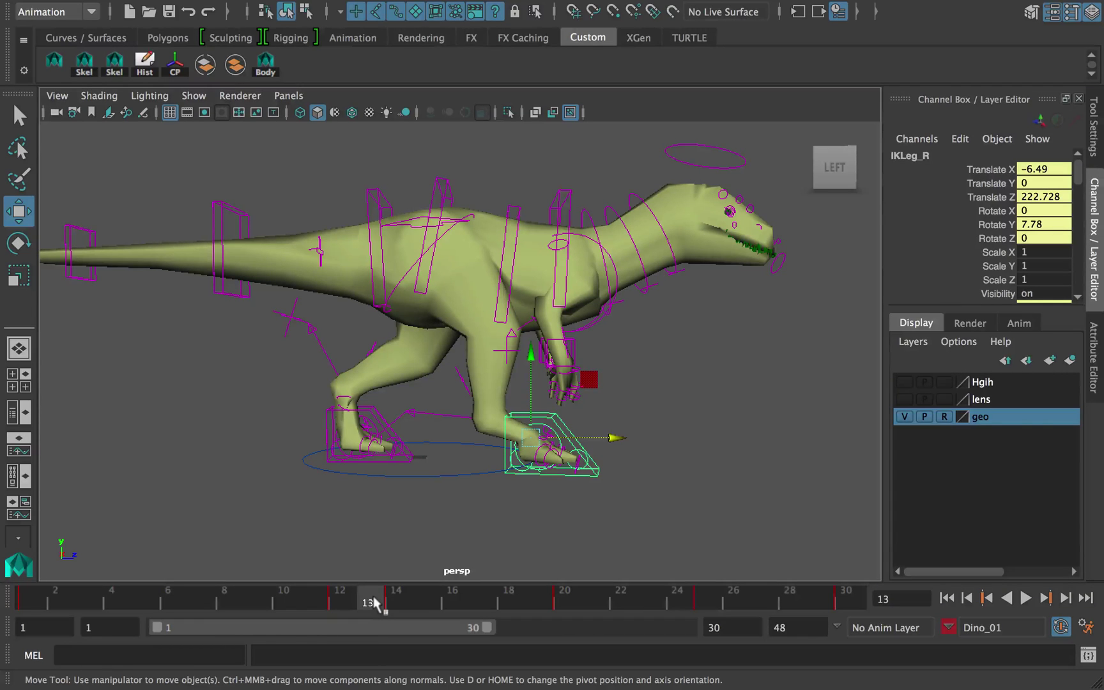
drag(383, 600, 51, 580)
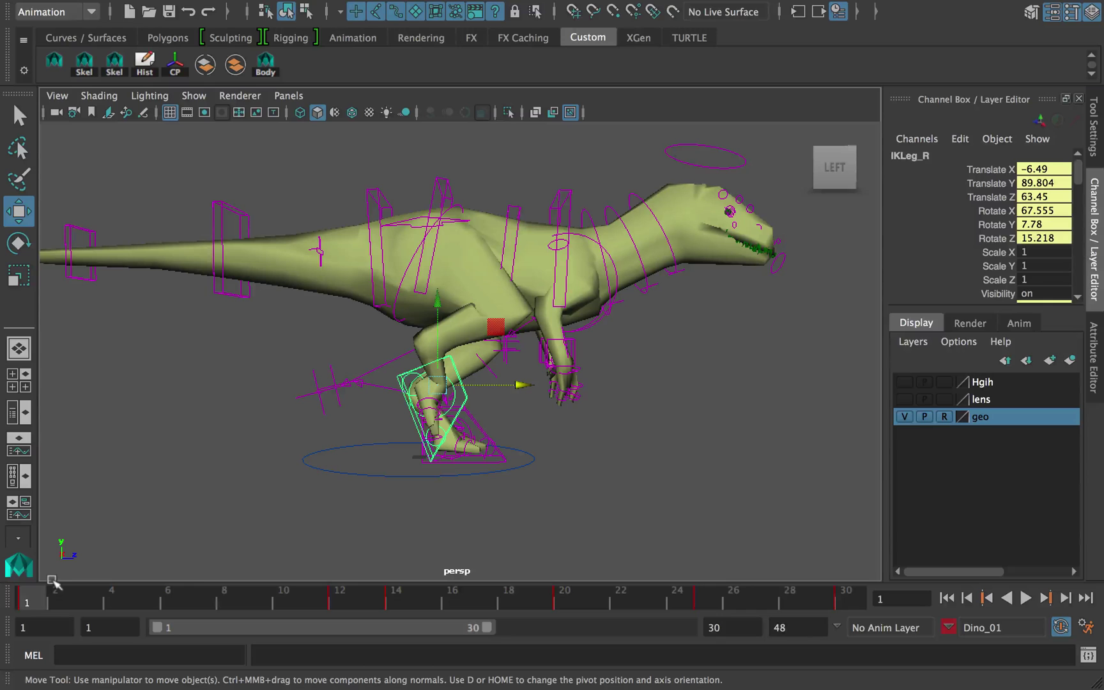
- Select the left leg control and move it backward at frame 20
key(q)
click(471, 409)
key(w)
drag(44, 597, 561, 595)
alt+middle_drag(521, 431, 538, 426)
- Adjust and key the left leg control at frame 17, and set its Translate Z at frame 20 to about 4.126
drag(537, 599, 480, 604)
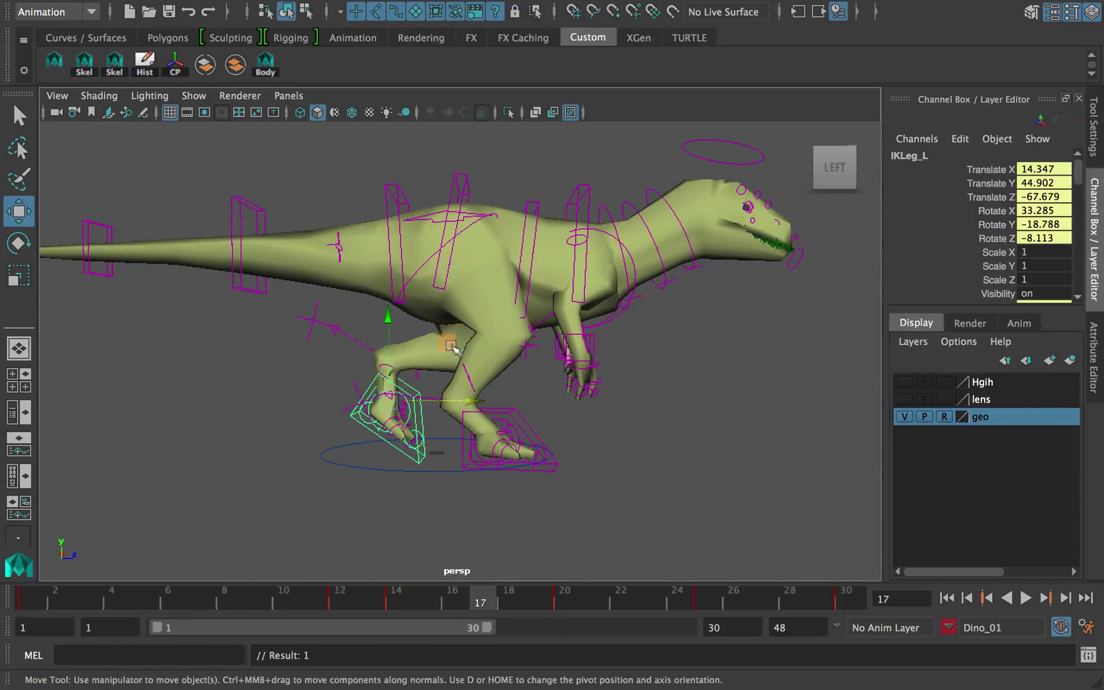
drag(316, 598, 454, 595)
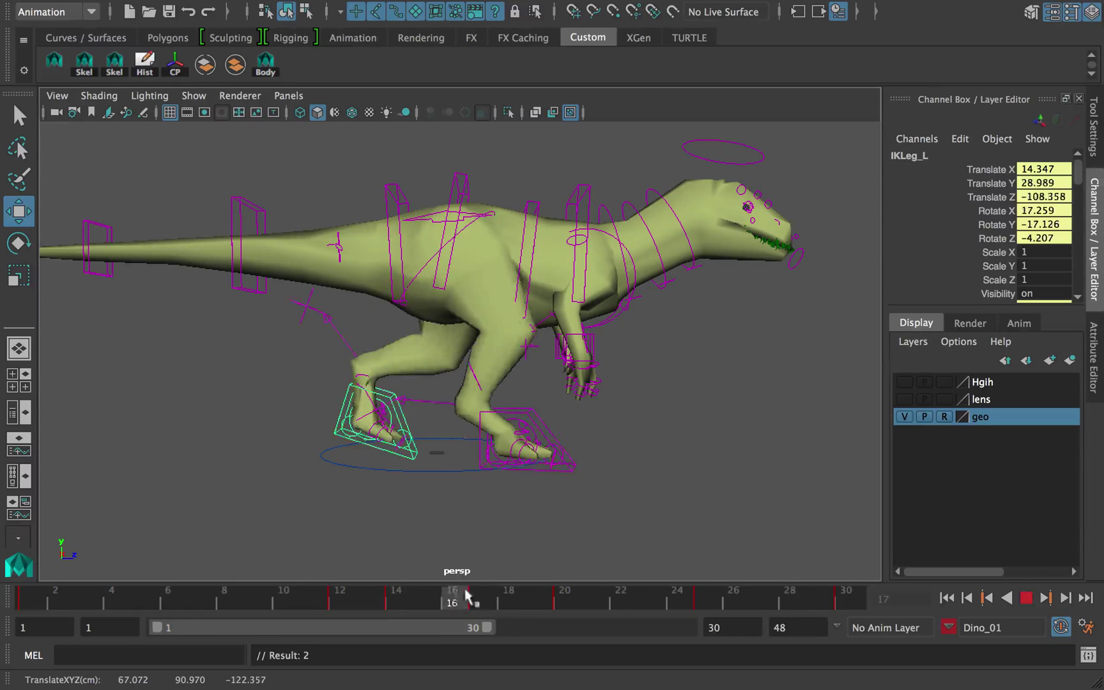
drag(548, 577, 557, 574)
alt+drag(527, 358, 531, 357)
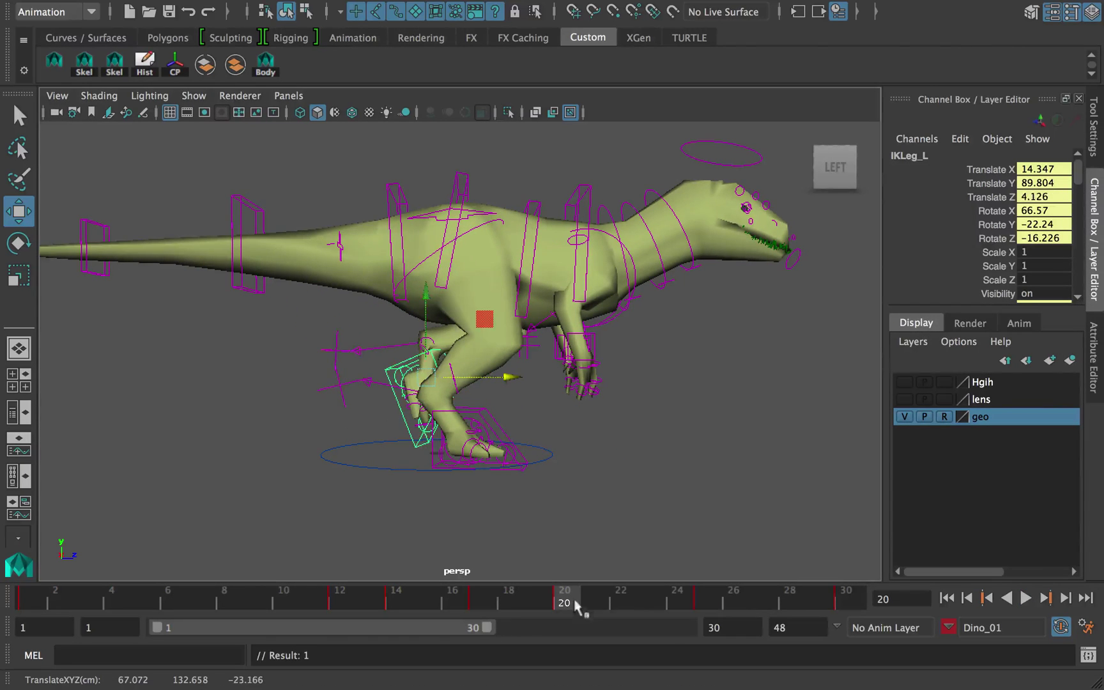
- Play back the revised left leg motion and save the scene
key(alt+v)
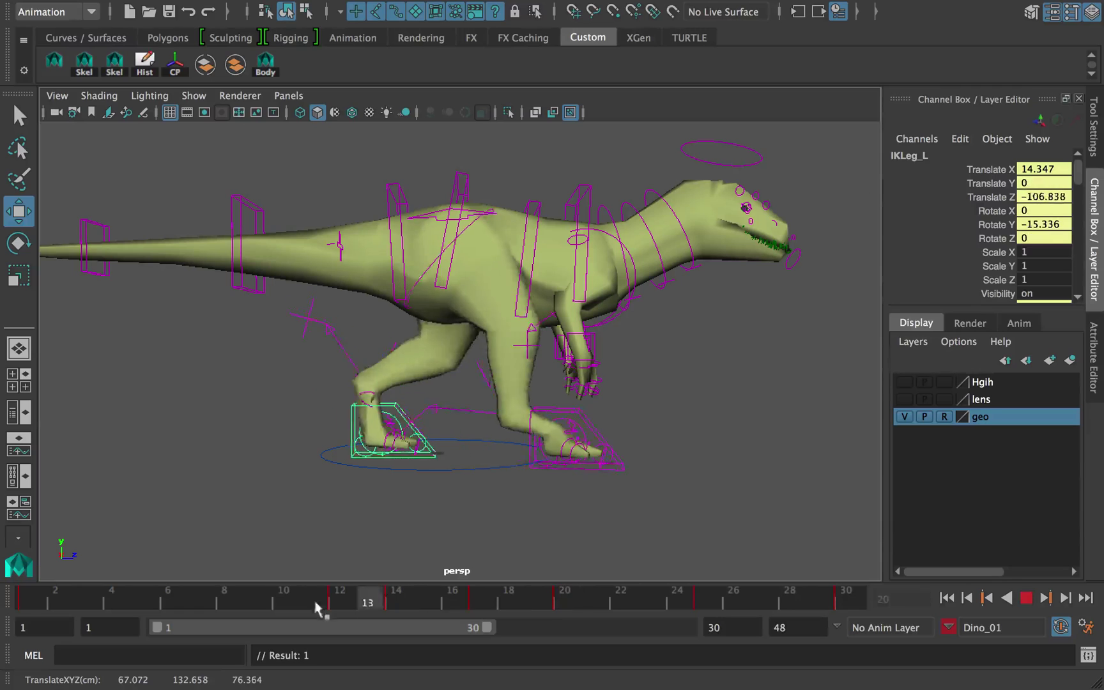
key(alt+v)
key(q)
key(super+s)
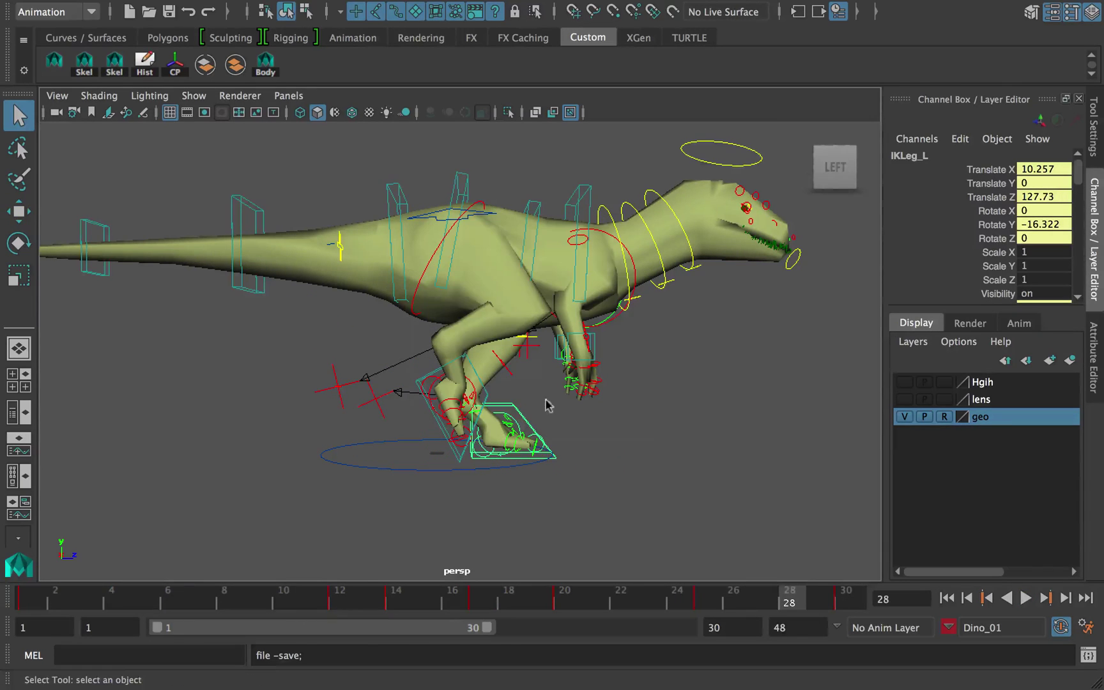
- Scrub and play back the walk through frame 30, examining the right leg control's pose at frame 1
drag(72, 602, 575, 600)
key(alt+v)
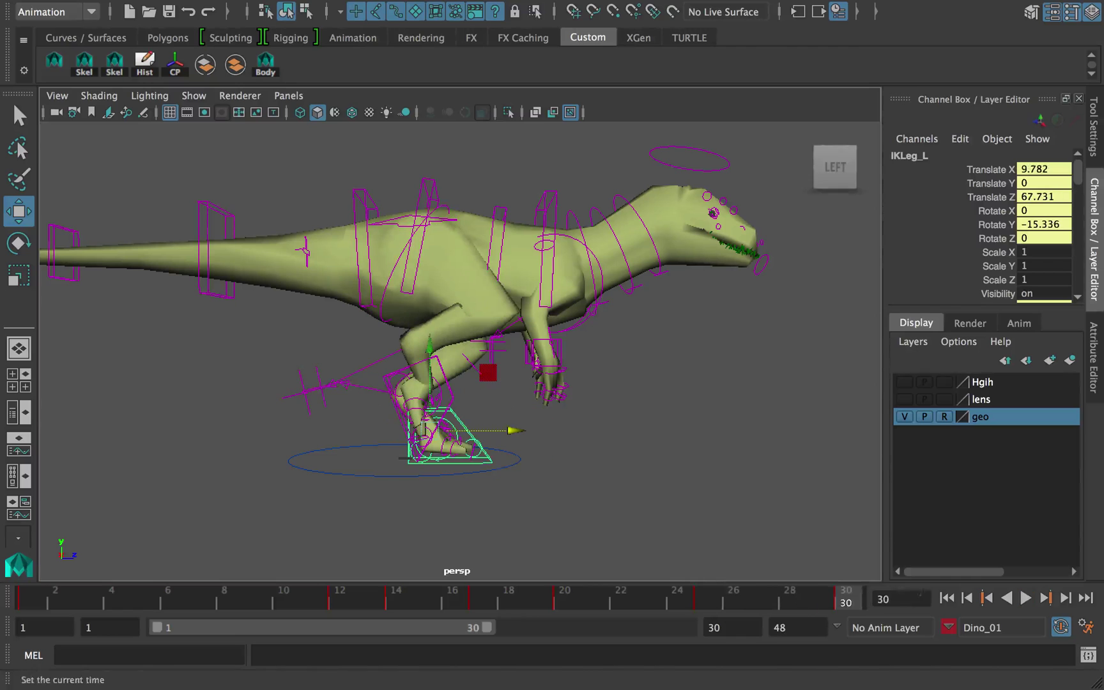
key(Escape)
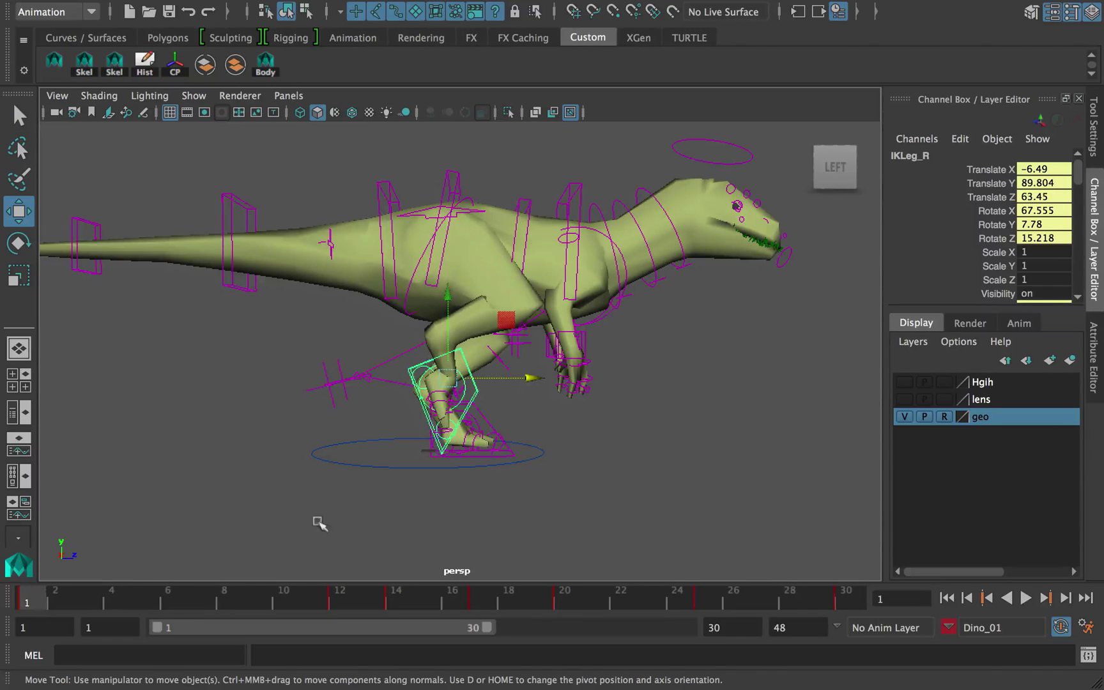
key(alt+v)
click(40, 591)
mouse_move(173, 687)
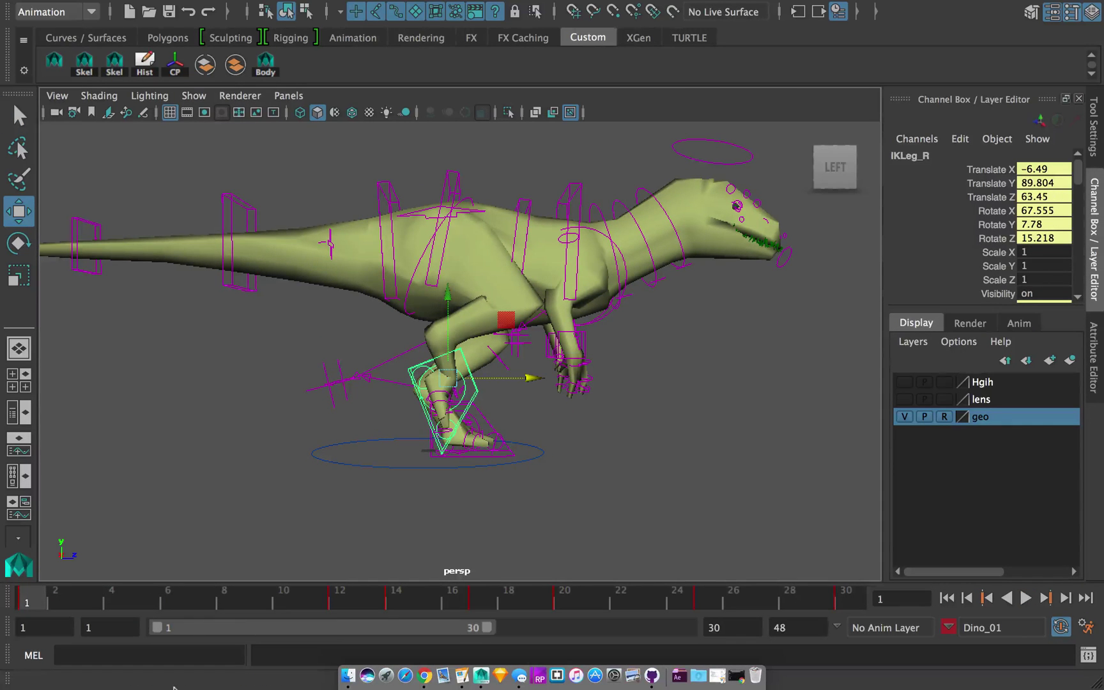
drag(54, 599, 36, 601)
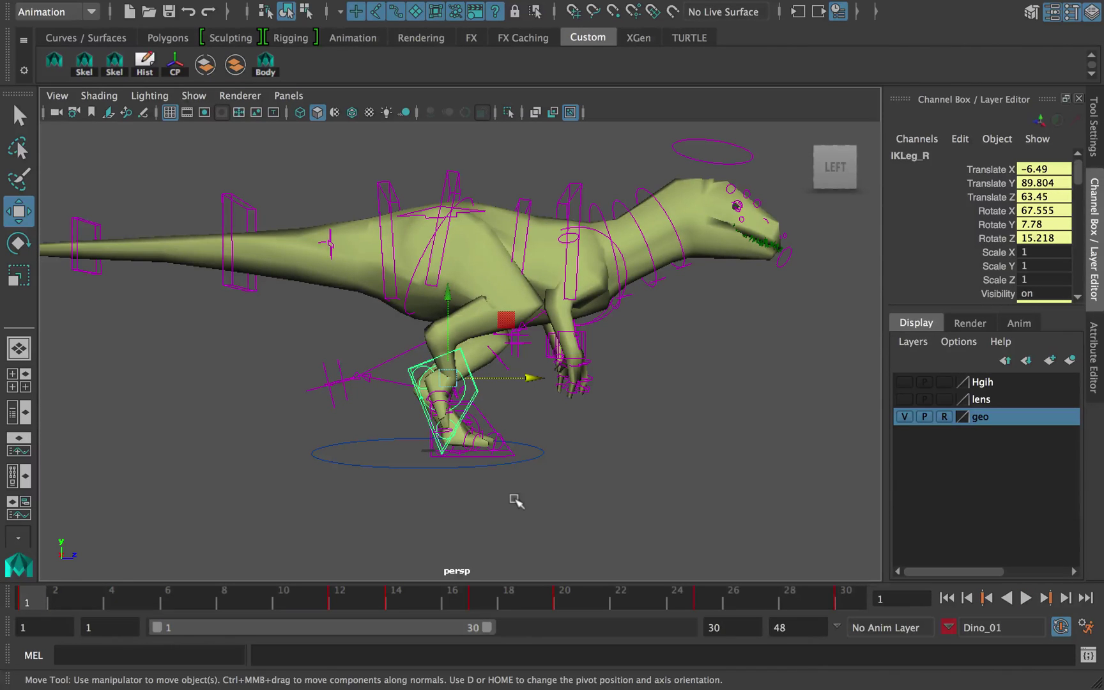
- Try moving and rotating the right leg control at frame 5, checking the foot from the front and side
drag(31, 599, 140, 601)
drag(540, 343, 510, 322)
key(e)
alt+drag(504, 377, 395, 382)
alt+drag(394, 383, 613, 377)
- Try keying an adjusted right leg pose at frame 8, scrub on to frame 20 and save the scene
drag(61, 601, 224, 600)
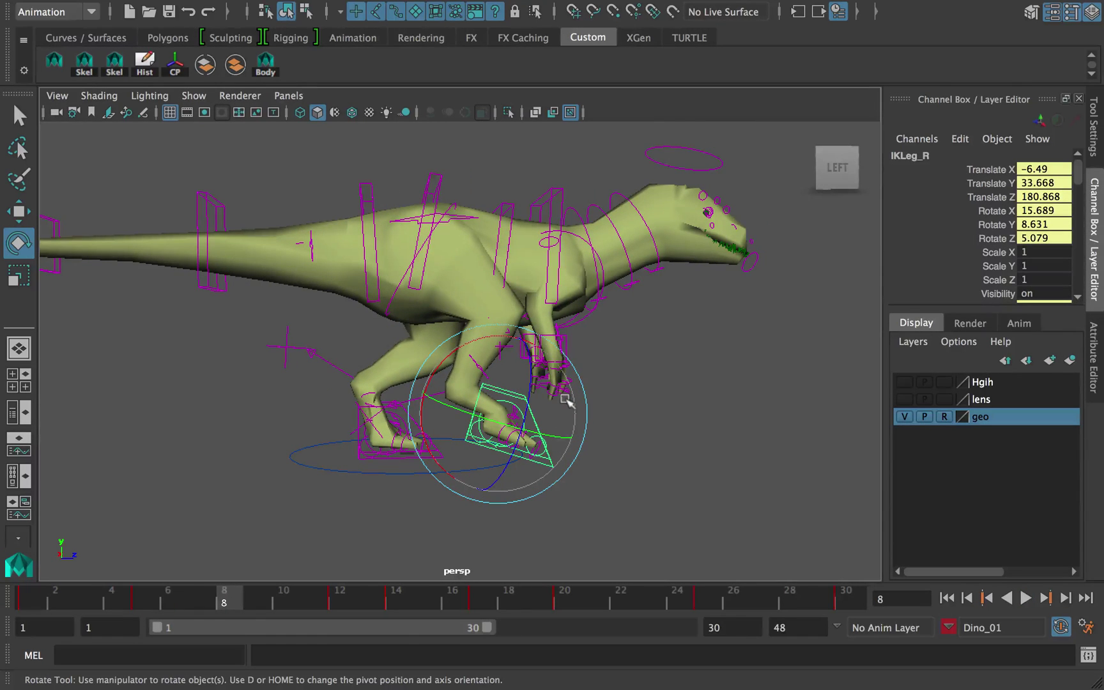
alt+middle_drag(566, 399, 501, 363)
drag(275, 597, 564, 598)
key(ctrl+s)
- Scrub and play back the right leg's motion from frame 13 to frame 20
click(507, 368)
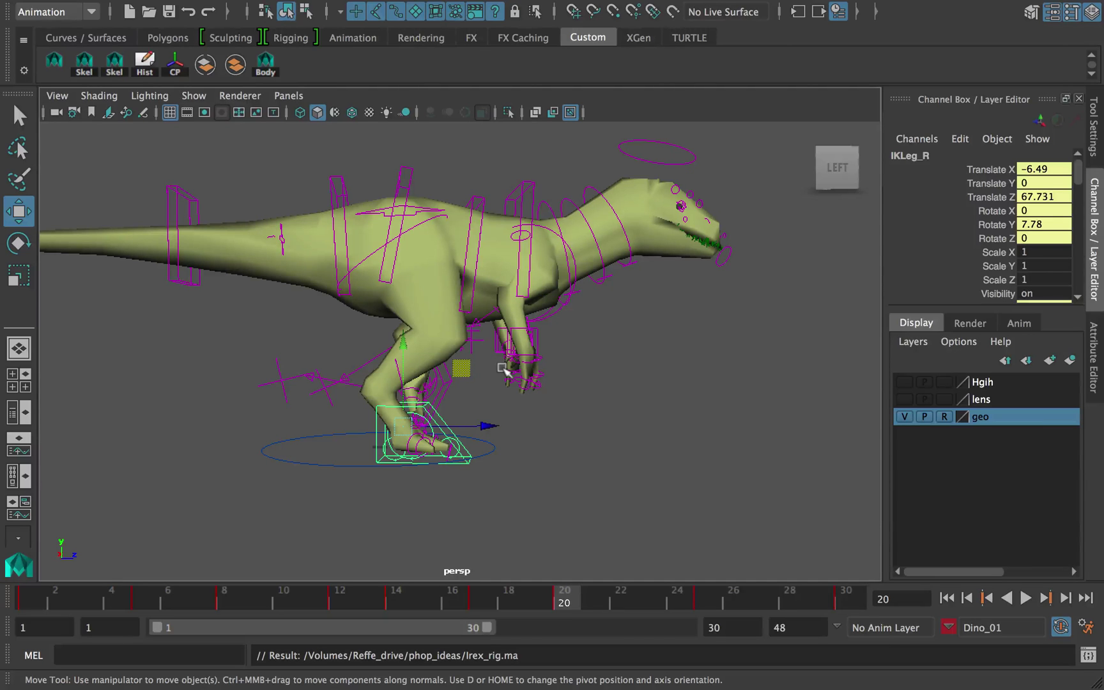
drag(365, 594, 570, 587)
key(alt+v)
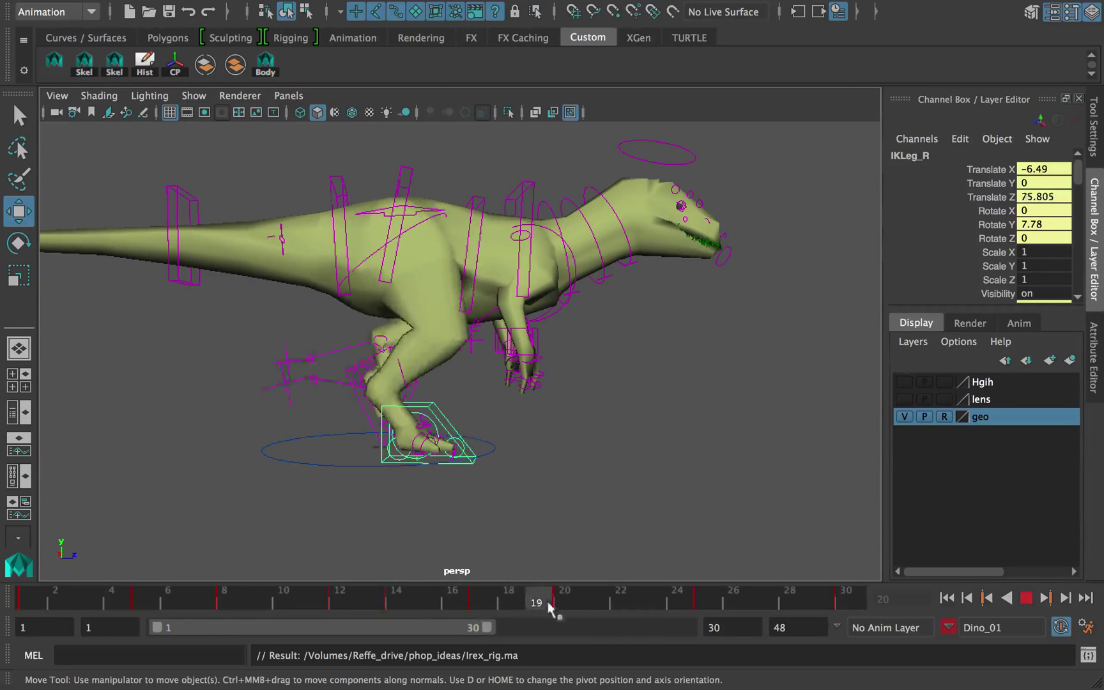
- Try moving the right leg control backward with keys at frames 25 and 22, and undo the recent pose changes
drag(694, 602, 700, 600)
drag(506, 390, 423, 394)
key(s)
drag(702, 597, 628, 605)
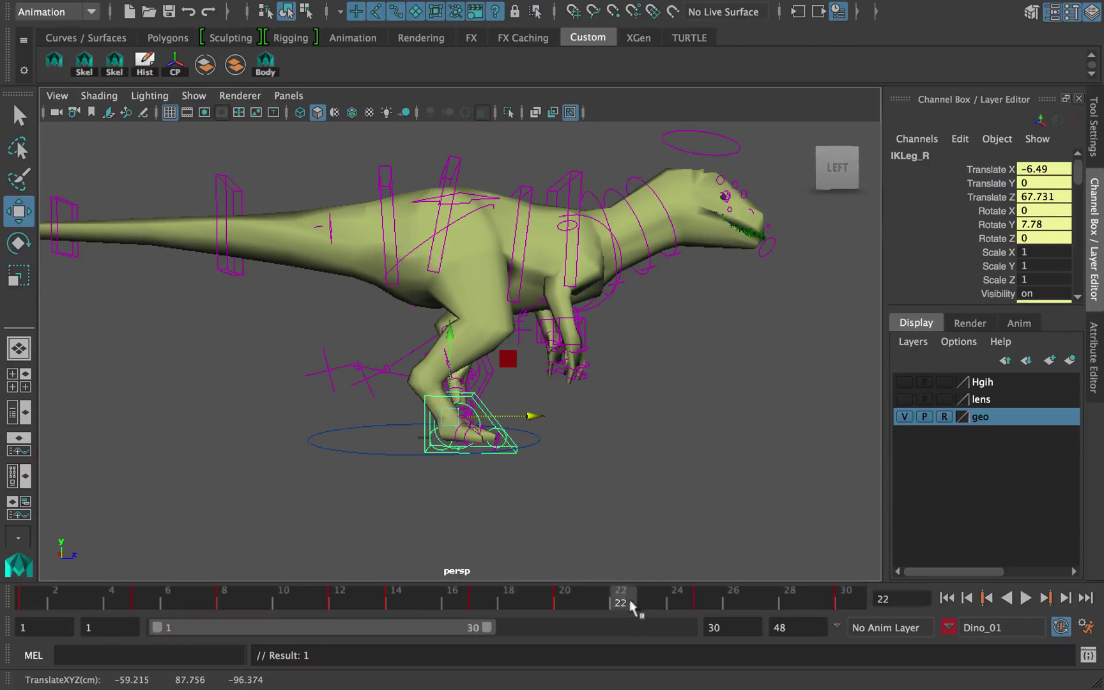
mouse_move(526, 413)
alt+mouse_down()
mouse_move(481, 419)
mouse_move(524, 403)
alt+mouse_up()
key(s)
mouse_move(615, 589)
mouse_down()
mouse_move(715, 602)
mouse_move(610, 606)
mouse_up()
key(ctrl+z)
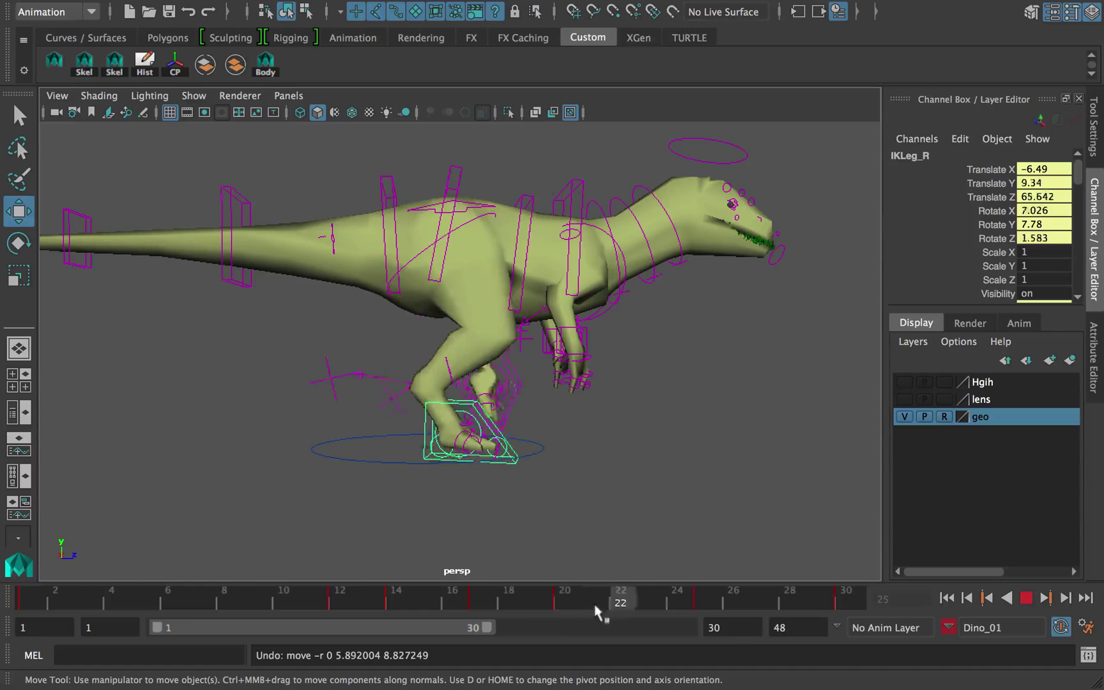
- Key the right leg control at frame 22 and move it backward at frame 25
drag(541, 604, 557, 602)
alt+middle_drag(579, 571, 601, 570)
drag(651, 595, 703, 598)
click(569, 603)
drag(633, 602, 705, 601)
drag(566, 412, 618, 480)
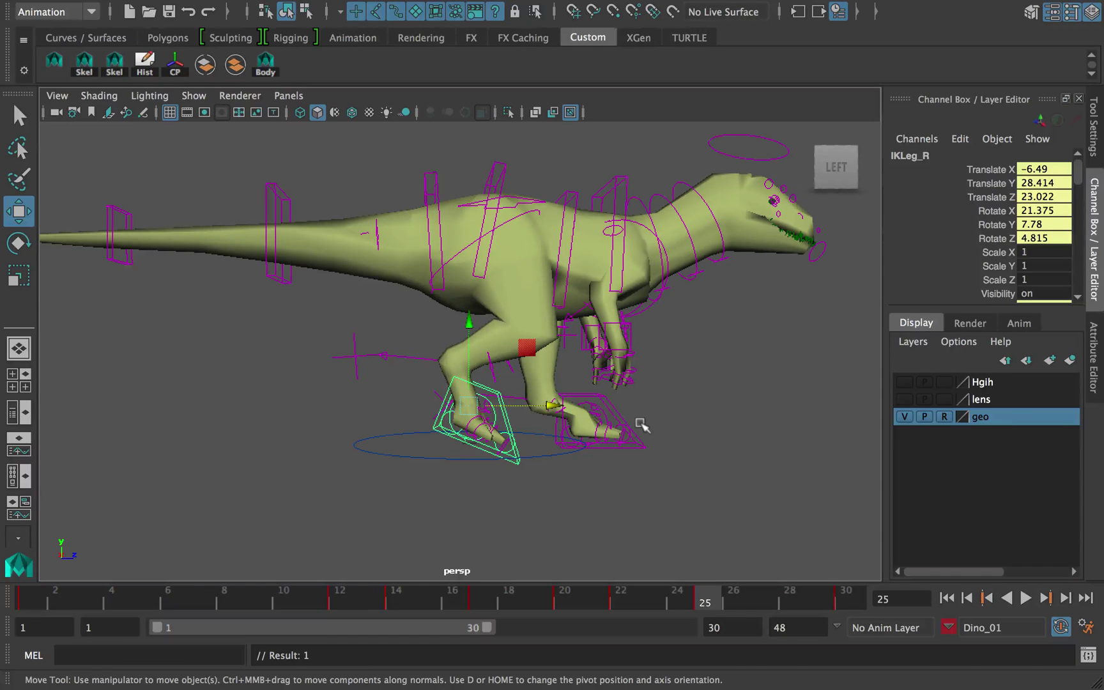
- At frame 22, move the right leg control back to -70.563 in Translate Z and key it
click(649, 602)
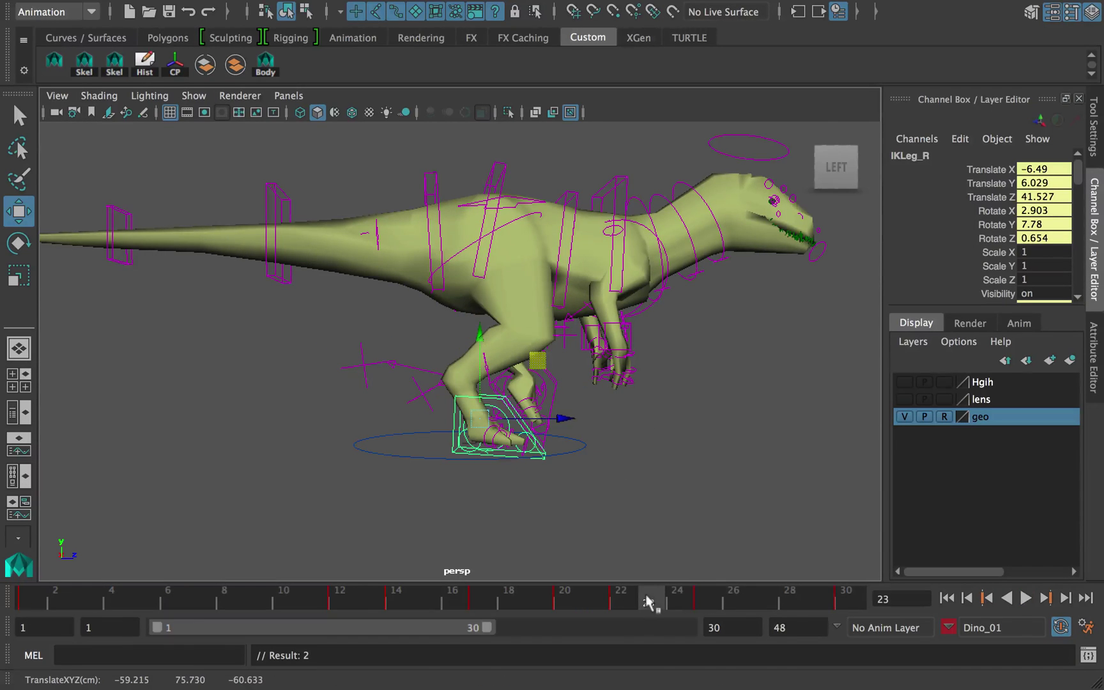
click(620, 601)
drag(567, 419, 492, 424)
key(s)
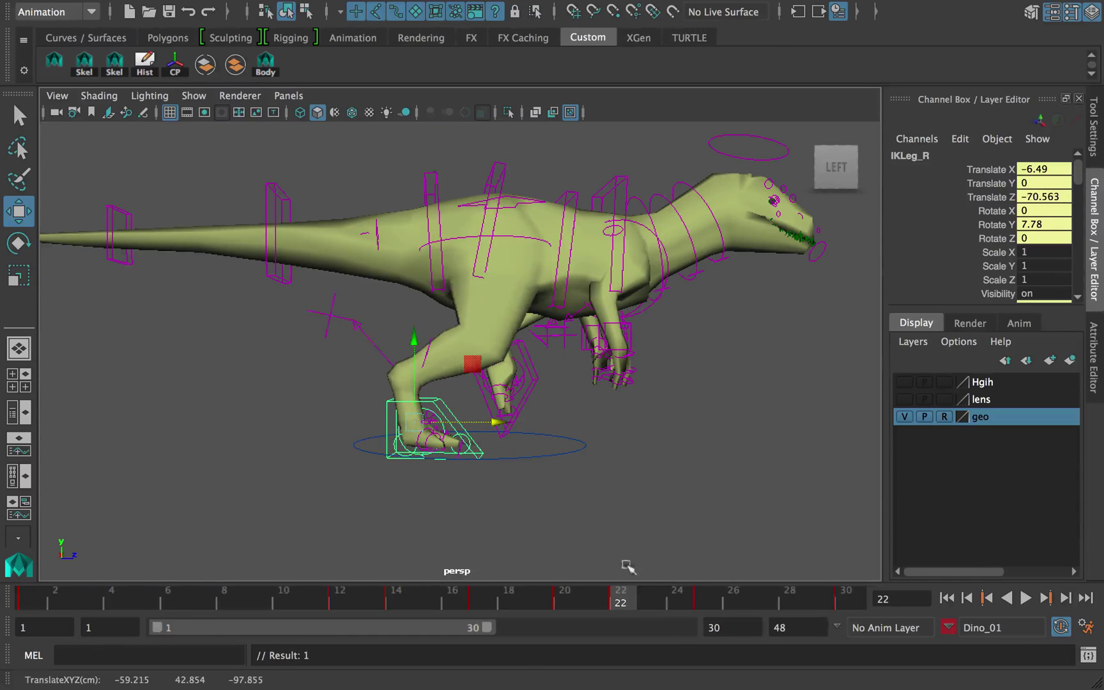
- At frame 25, rotate the right leg control toe-down to about 40.5 degrees in X, key it and play back the motion
click(704, 601)
mouse_move(501, 359)
mouse_down()
mouse_move(473, 355)
mouse_move(489, 377)
mouse_up()
key(e)
key(s)
drag(678, 591, 487, 591)
key(alt+v)
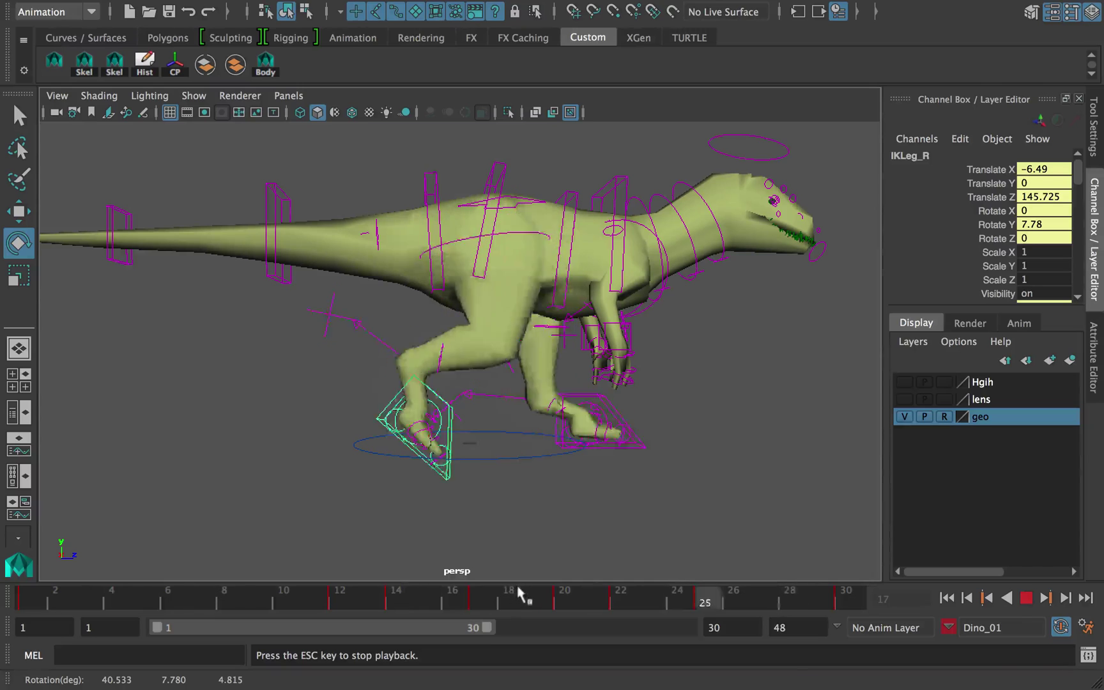
- Delete the right leg control's key at frame 22 and scrub through the surrounding frames
click(621, 604)
right_click(621, 603)
click(653, 394)
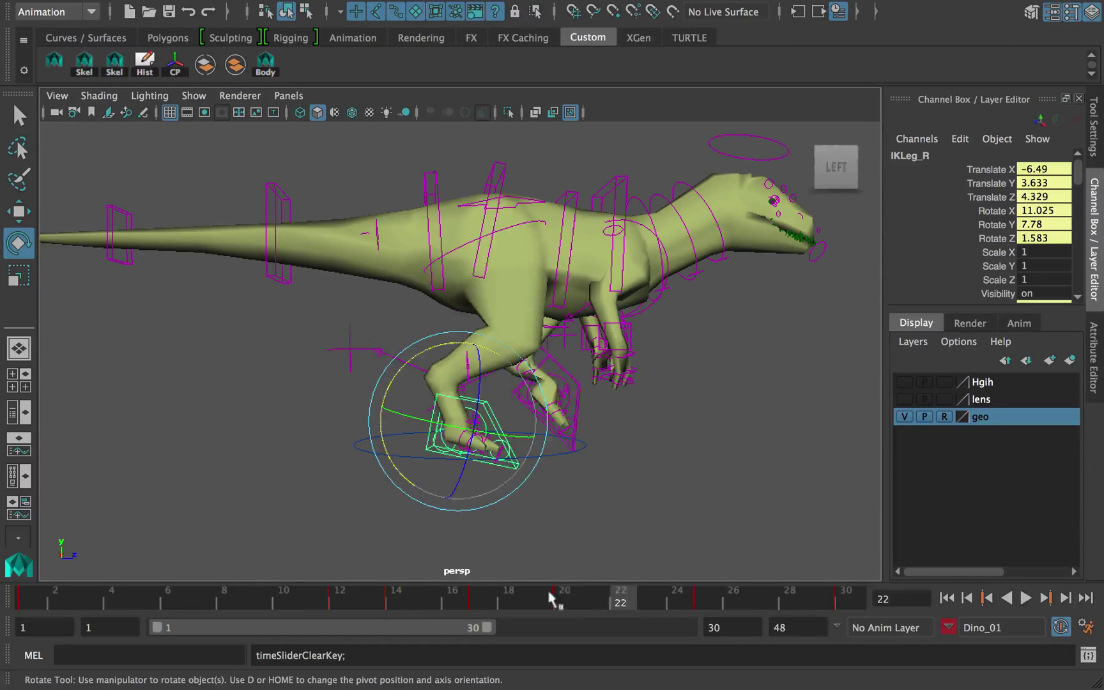
drag(571, 594, 574, 600)
- Move the right leg control slightly backward at frame 23 and key the new pose
drag(698, 601, 644, 593)
drag(502, 372, 493, 361)
key(w)
drag(593, 600, 586, 601)
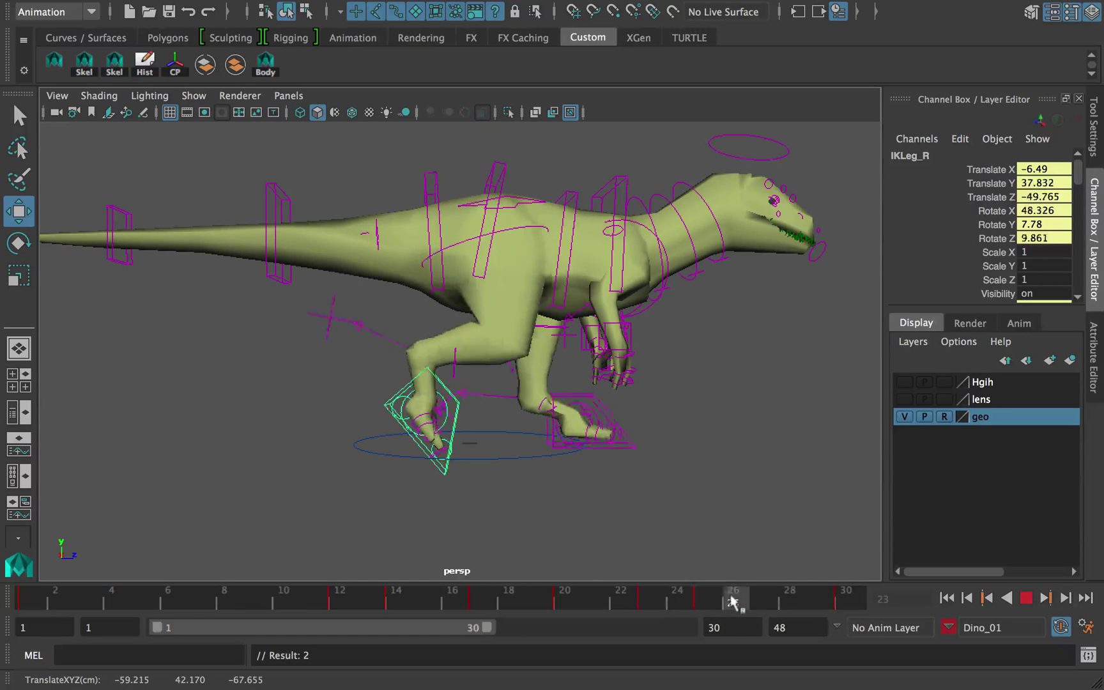
- Shorten the playback range to frame 29 and shift the right leg control's keys from frames 12–25 two frames earlier
click(946, 598)
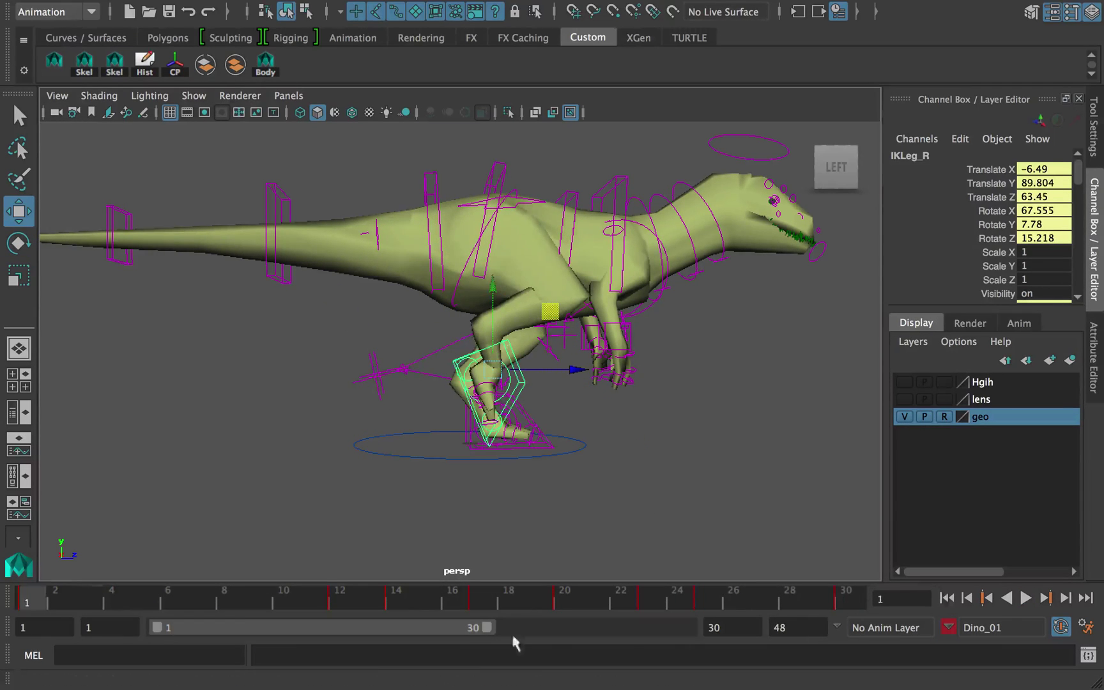
key(alt+v)
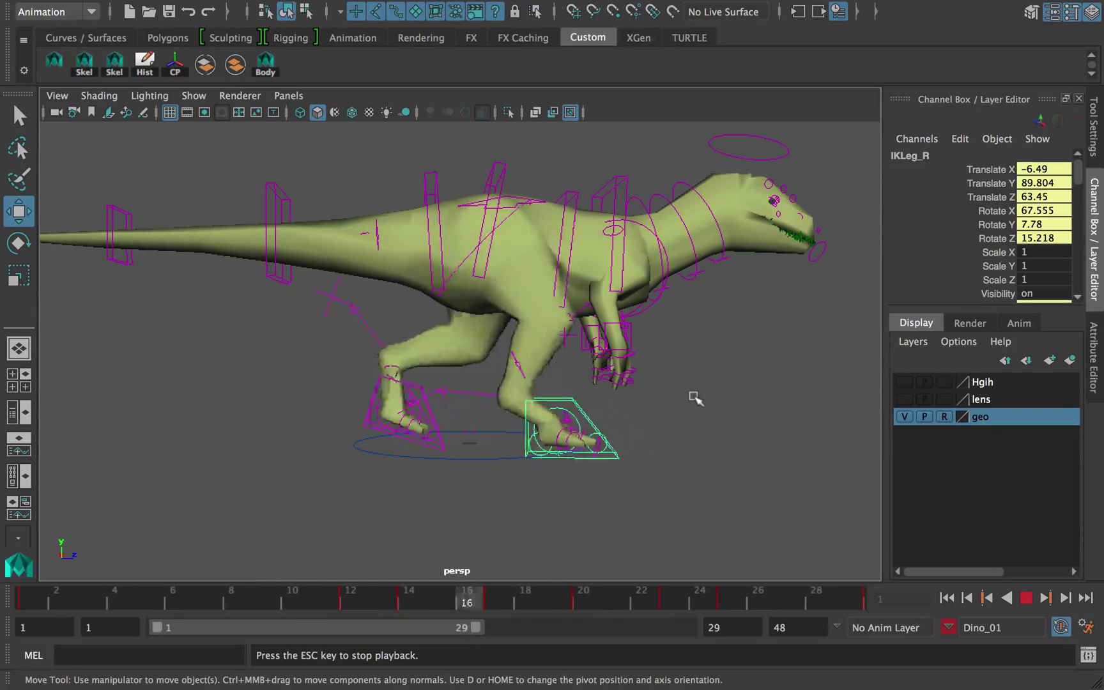
shift+drag(325, 600, 732, 599)
drag(532, 602, 478, 605)
click(37, 596)
key(alt+v)
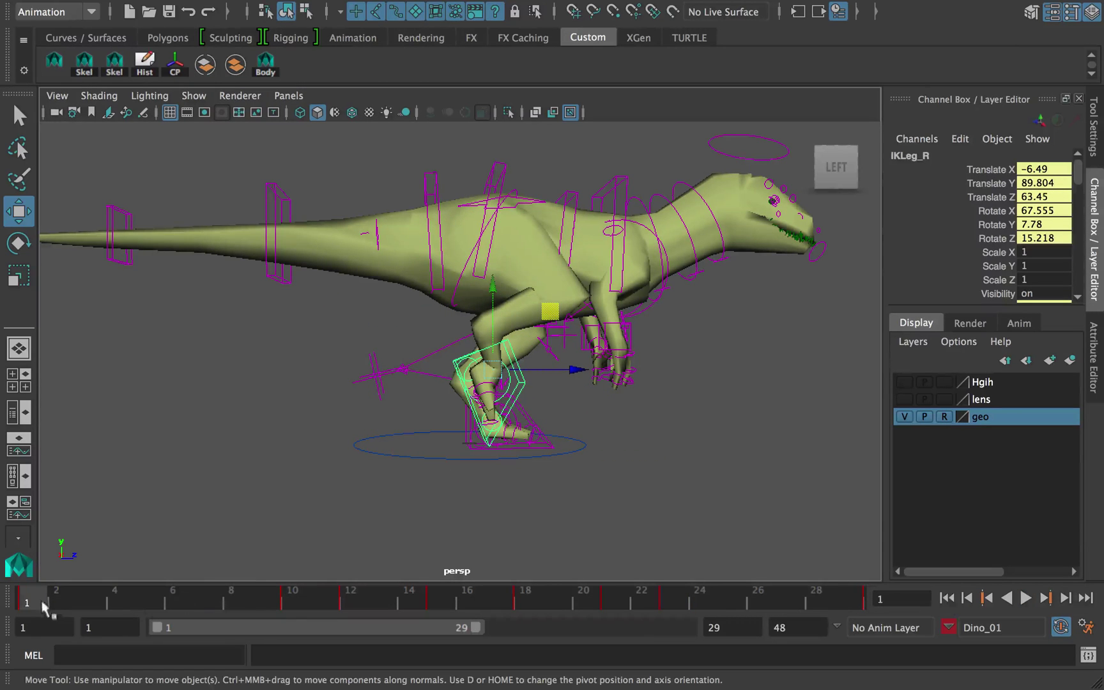
- Play back and scrub the retimed right leg motion to check its timing against the left leg
click(160, 600)
drag(160, 601, 40, 605)
key(alt+v)
key(alt+v)
alt+middle_drag(442, 425, 241, 530)
key(alt+v)
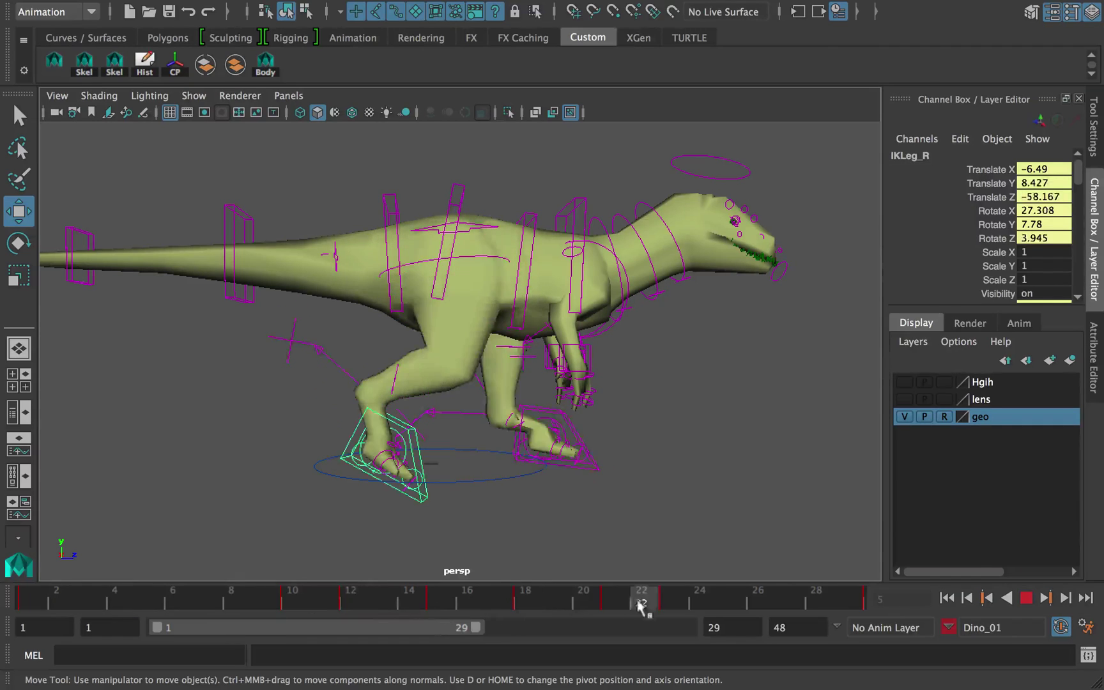
key(alt+v)
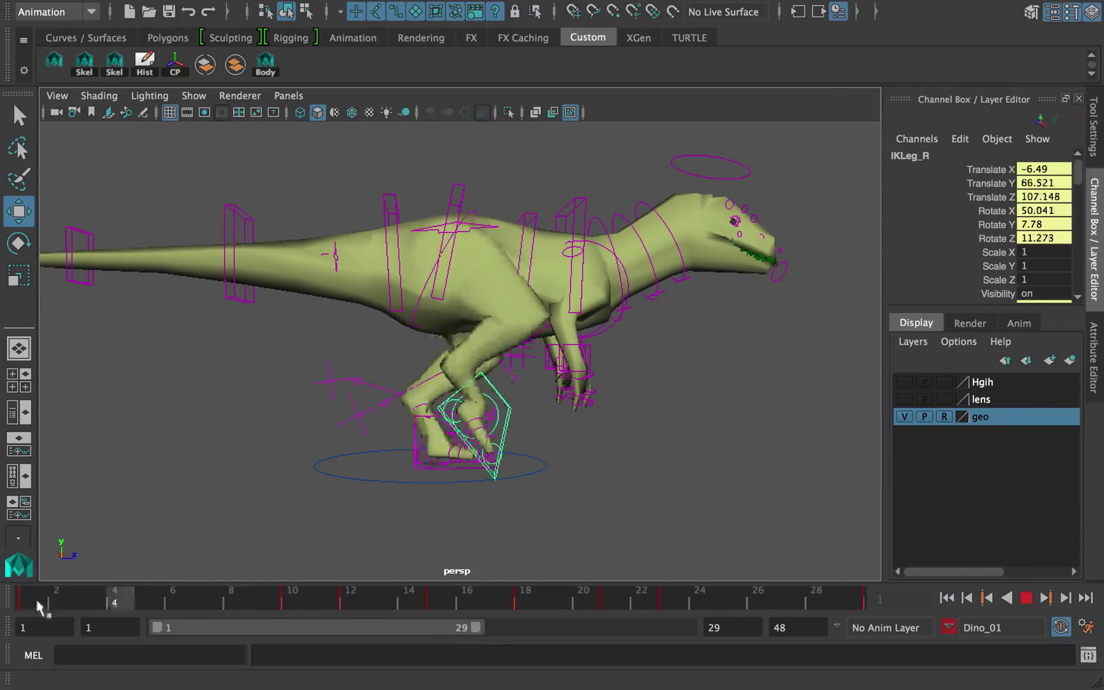
- At frame 5, raise the right leg control to 90.932 in Translate Y, rotate it to 28.085 in X, and key it
key(Escape)
drag(32, 599, 125, 598)
click(115, 600)
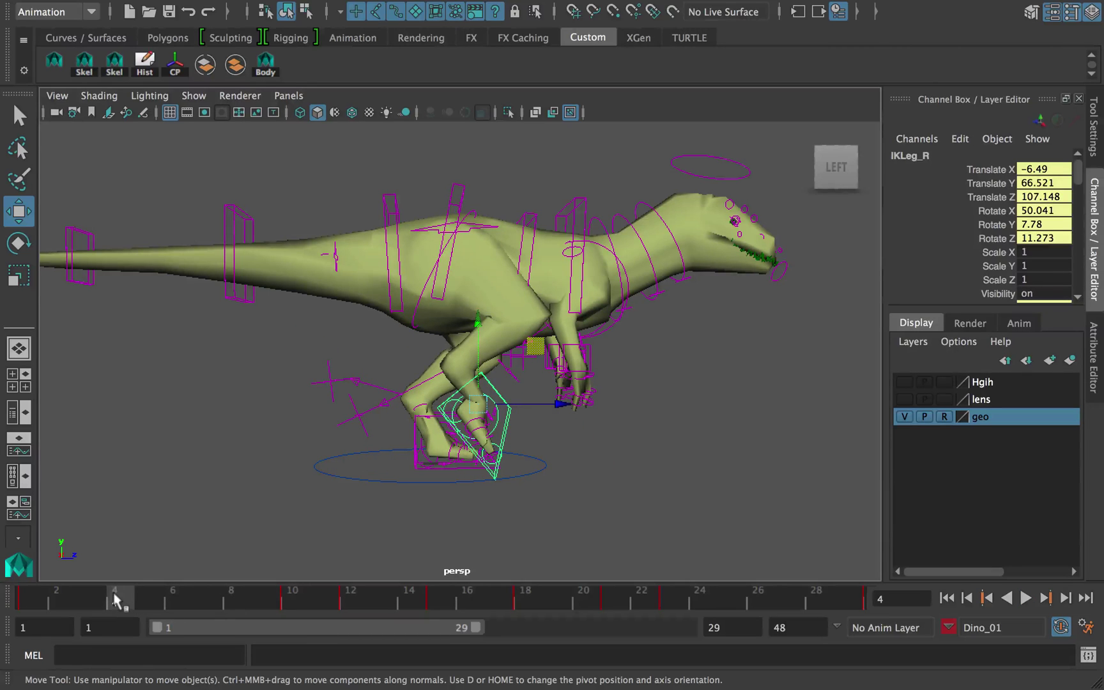
click(146, 599)
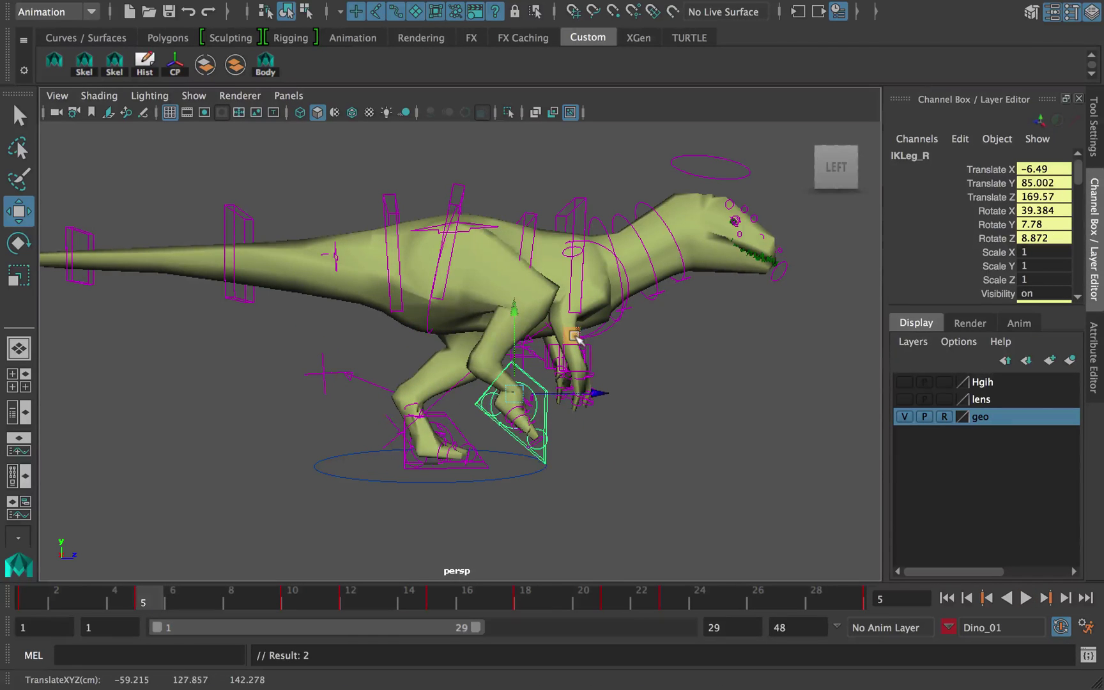
key(e)
mouse_move(563, 337)
mouse_down()
mouse_move(538, 323)
mouse_move(566, 341)
mouse_move(495, 324)
mouse_move(511, 337)
mouse_move(569, 332)
mouse_up()
key(w)
key(e)
key(w)
drag(46, 597, 164, 597)
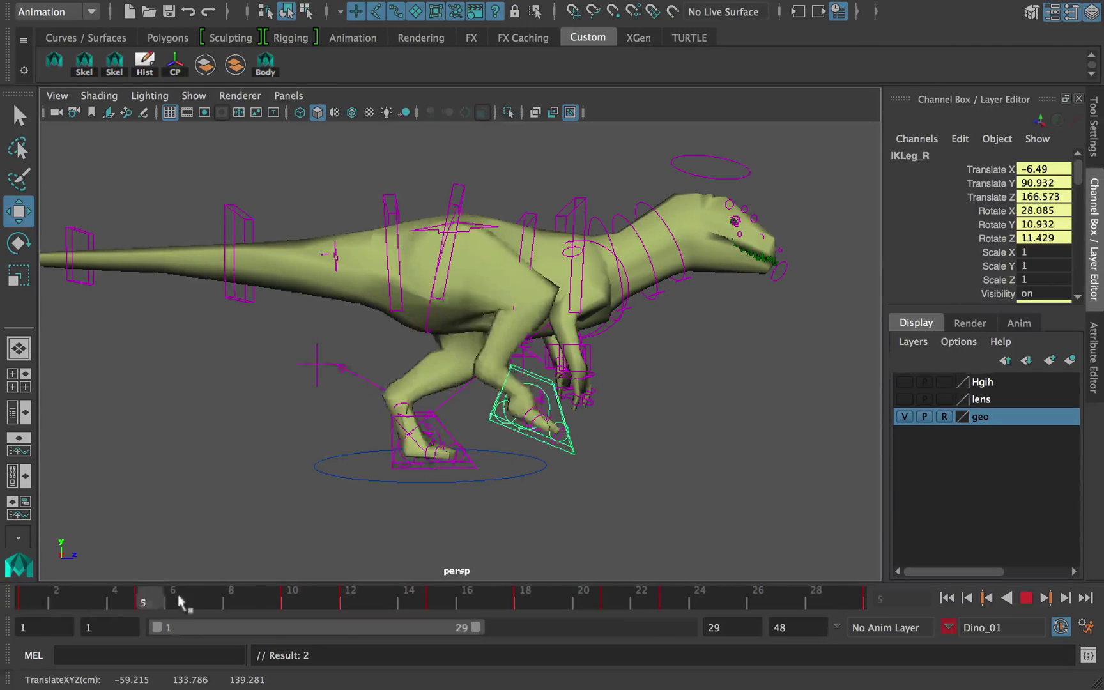